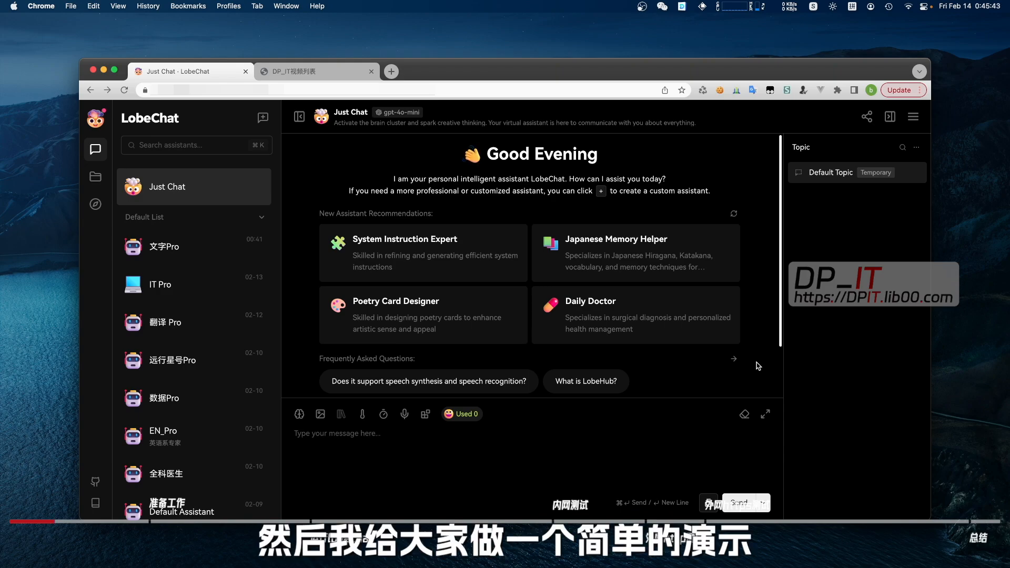
Ask the 文字Pro assistant '给我写一首关于2025年龙年新年的诗。' and send it
{"action": "left_click", "coordinate": [173, 250]}
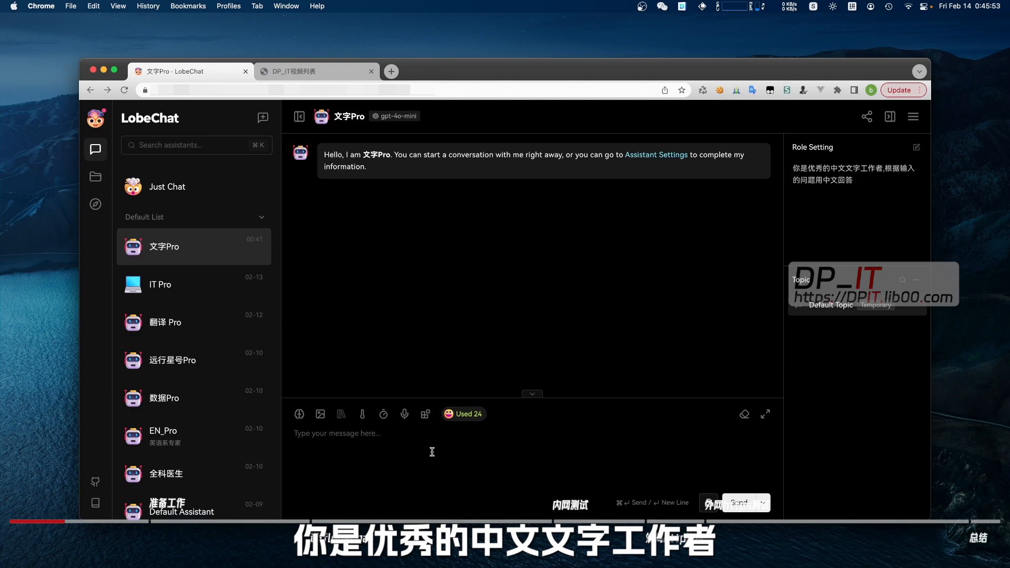
{"action": "type", "text": "给我写一首关于2025年龙年新年的诗。"}
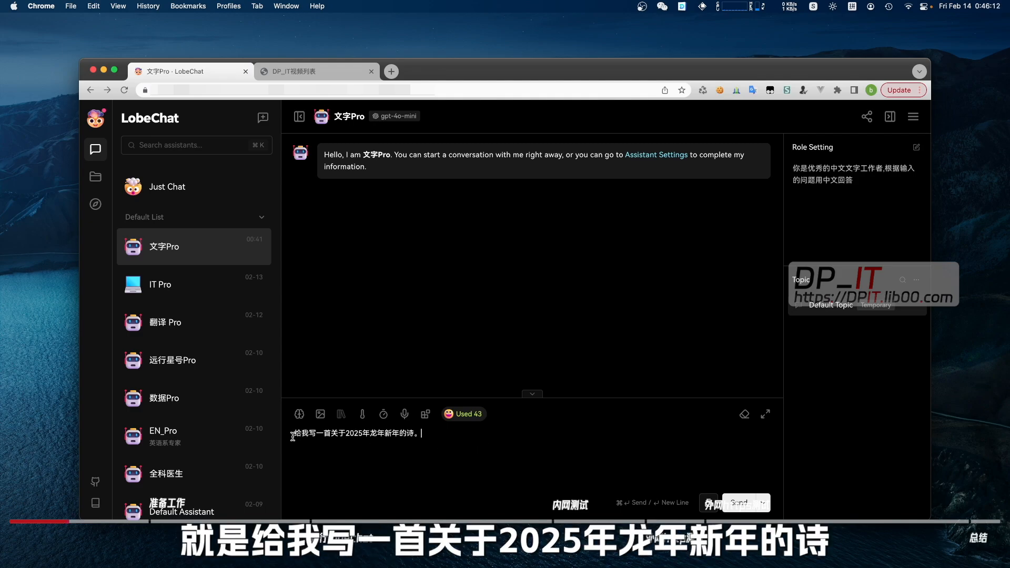
{"action": "left_click_drag", "start_coordinate": [293, 435], "coordinate": [420, 438]}
{"action": "left_click", "coordinate": [445, 439]}
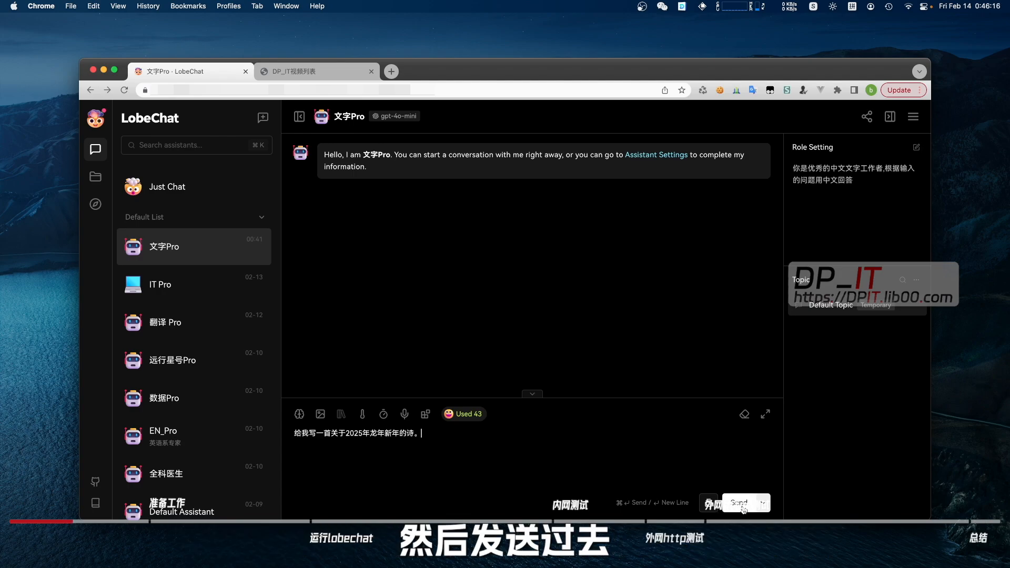
{"action": "left_click", "coordinate": [397, 118]}
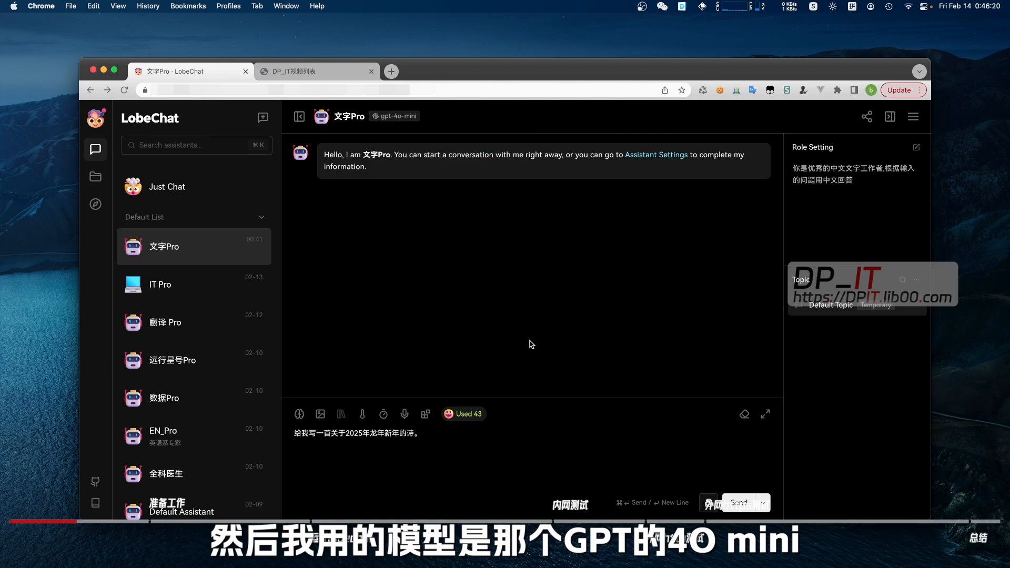
{"action": "left_click", "coordinate": [735, 509]}
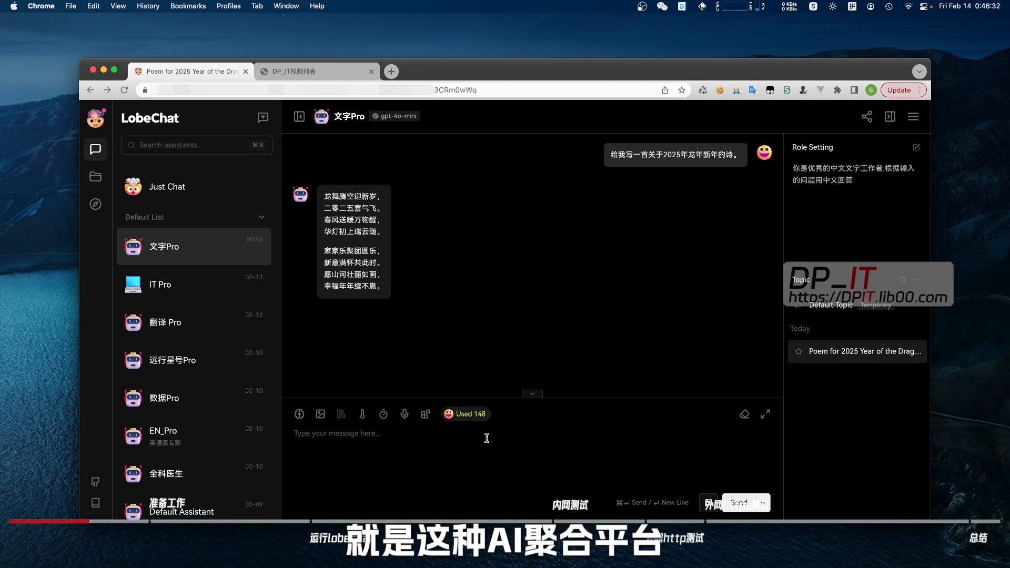
{"action": "left_click", "coordinate": [398, 116]}
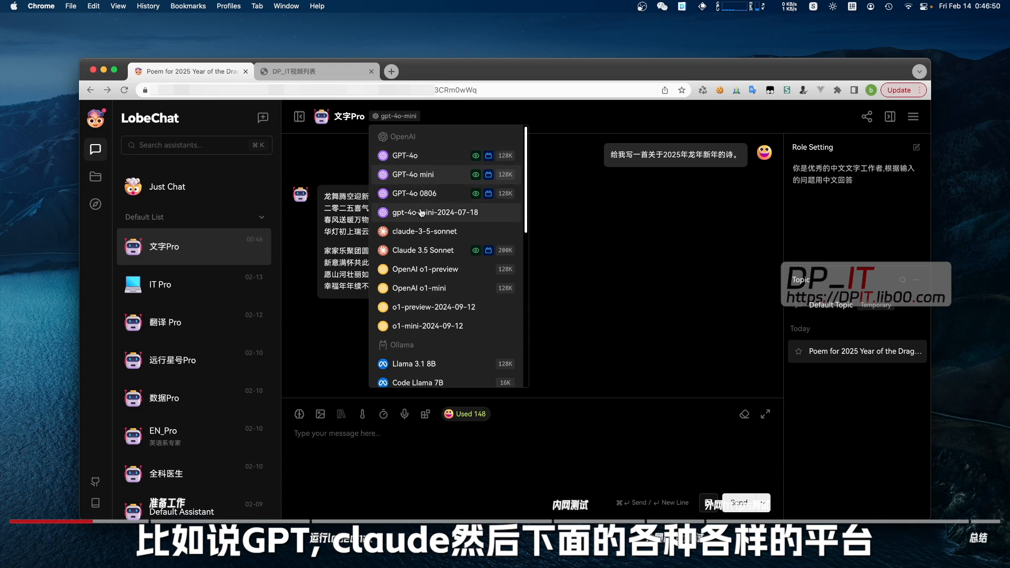
{"action": "scroll", "coordinate": [450, 287], "scroll_direction": "down", "scroll_amount": 5}
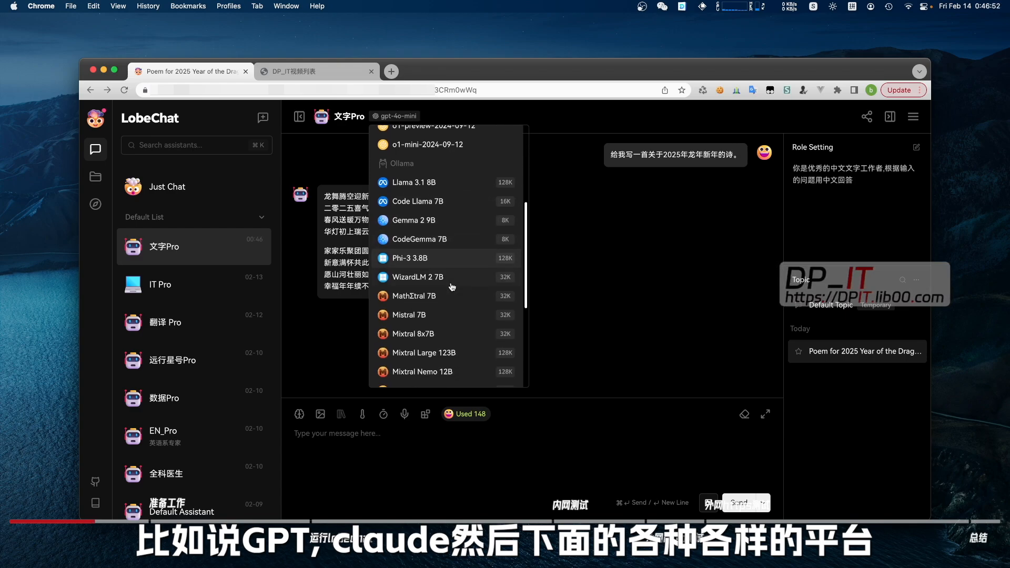
{"action": "scroll", "coordinate": [442, 279], "scroll_direction": "down", "scroll_amount": 5}
{"action": "scroll", "coordinate": [437, 276], "scroll_direction": "down", "scroll_amount": 3}
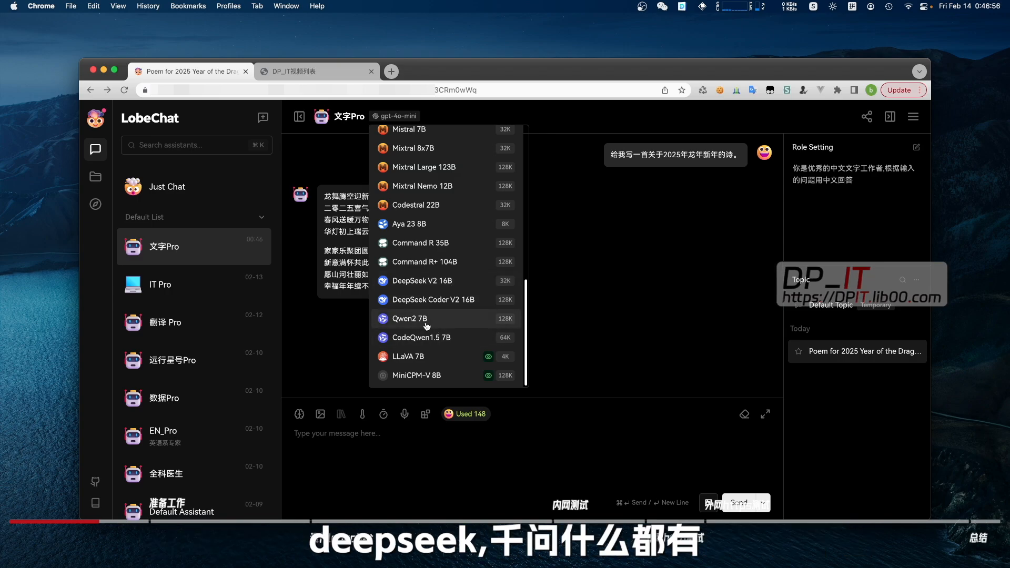
{"action": "left_click", "coordinate": [562, 330]}
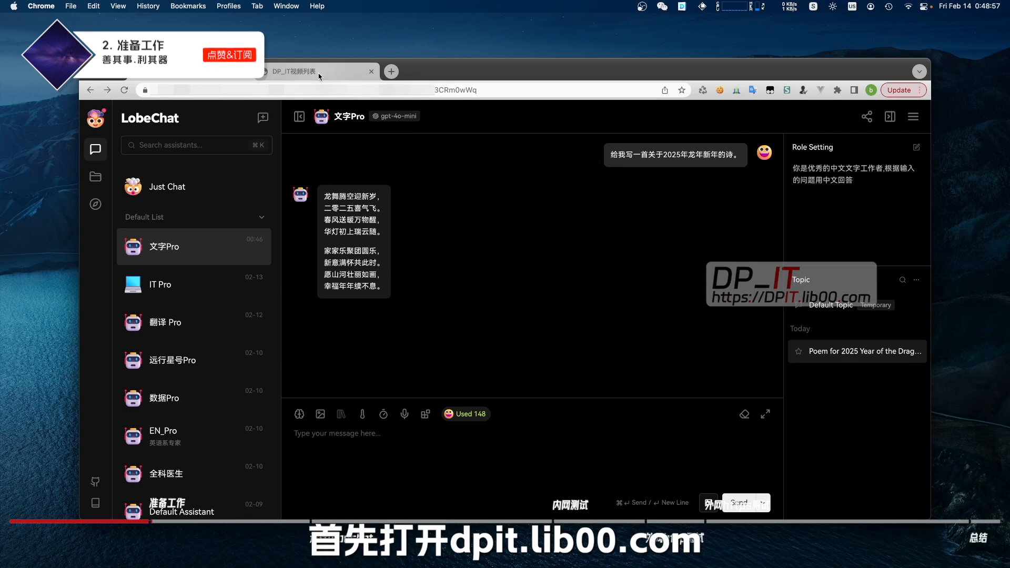
Search the DP_IT video list for 'lobe' and open the Lobe Chat guide document
{"action": "left_click", "coordinate": [318, 77]}
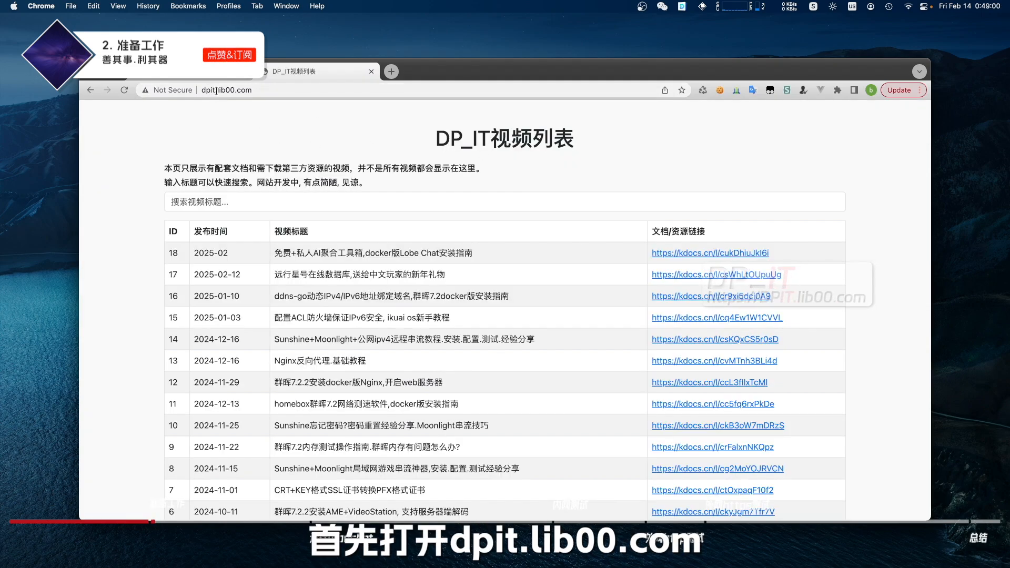
{"action": "left_click", "coordinate": [317, 205]}
{"action": "type", "text": "lobe"}
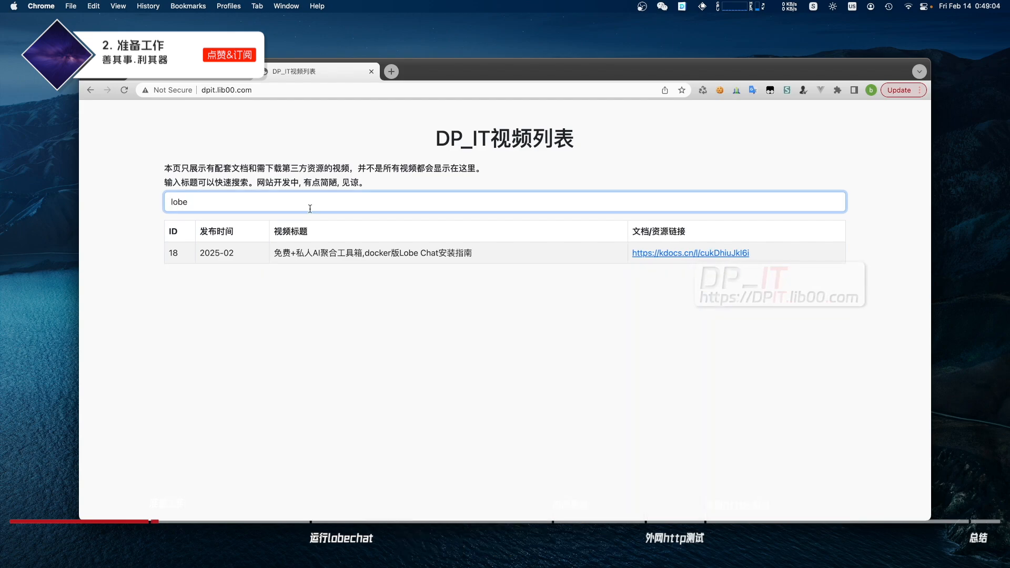
{"action": "left_click", "coordinate": [679, 255]}
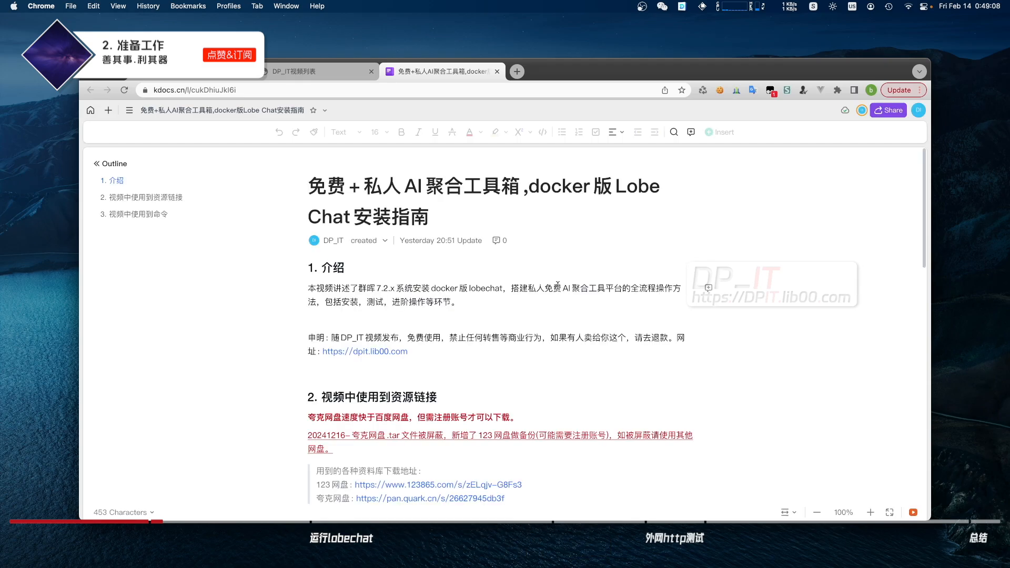
Scroll to section 2 of the guide and open its Quark Netdisk share link
{"action": "scroll", "coordinate": [400, 315], "scroll_direction": "down", "scroll_amount": 5}
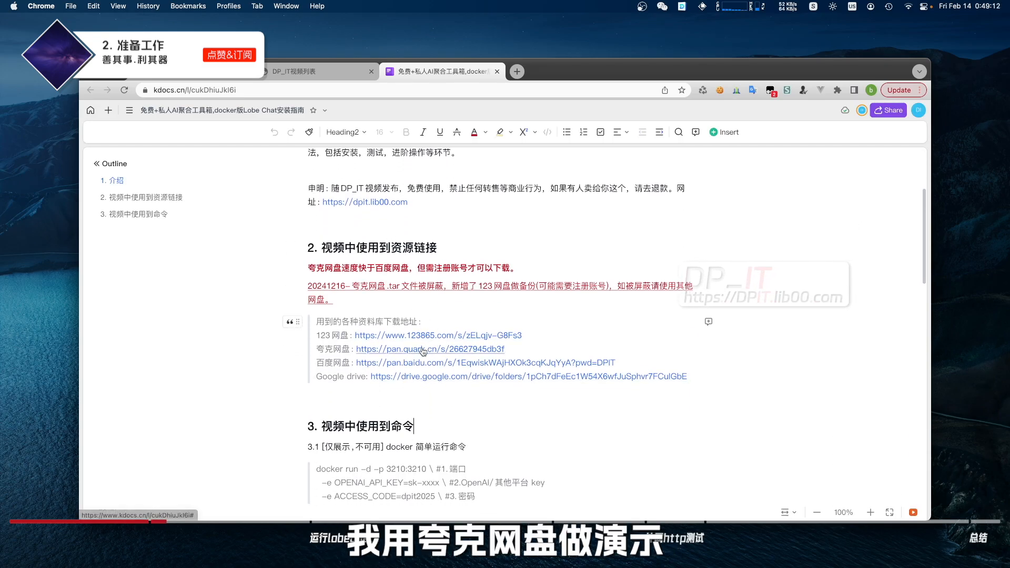
{"action": "mouse_move", "coordinate": [422, 350]}
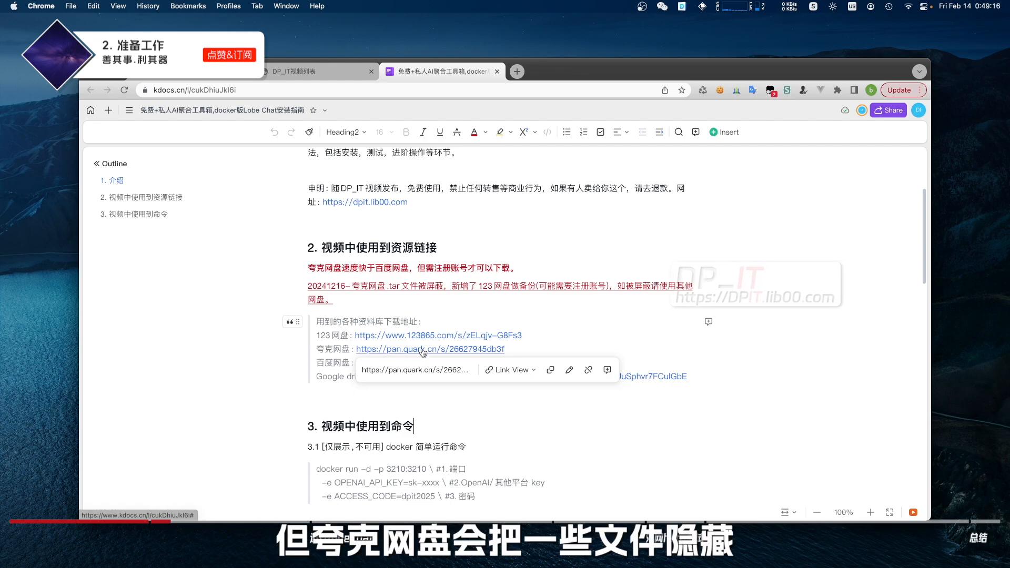
{"action": "mouse_move", "coordinate": [482, 341]}
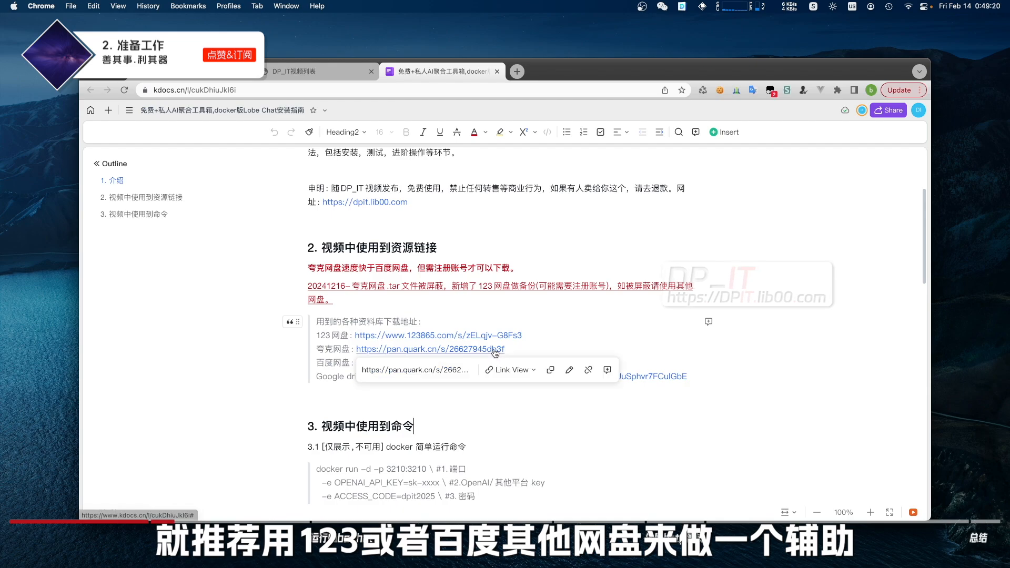
{"action": "left_click", "coordinate": [495, 349]}
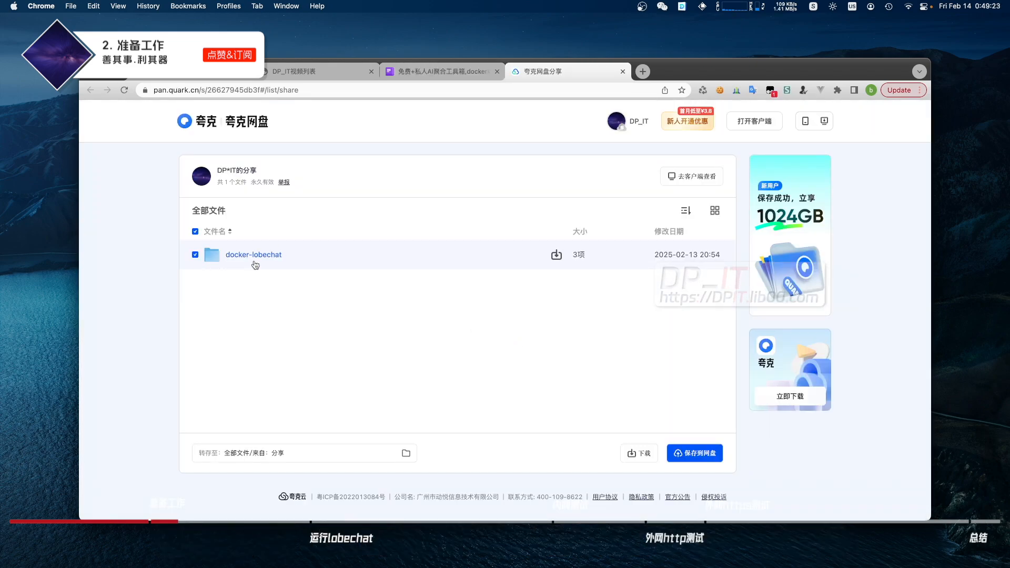
Open the docker-lobechat folder and select only the lobe-chat .tar and .tar.gz archives
{"action": "left_click", "coordinate": [253, 255]}
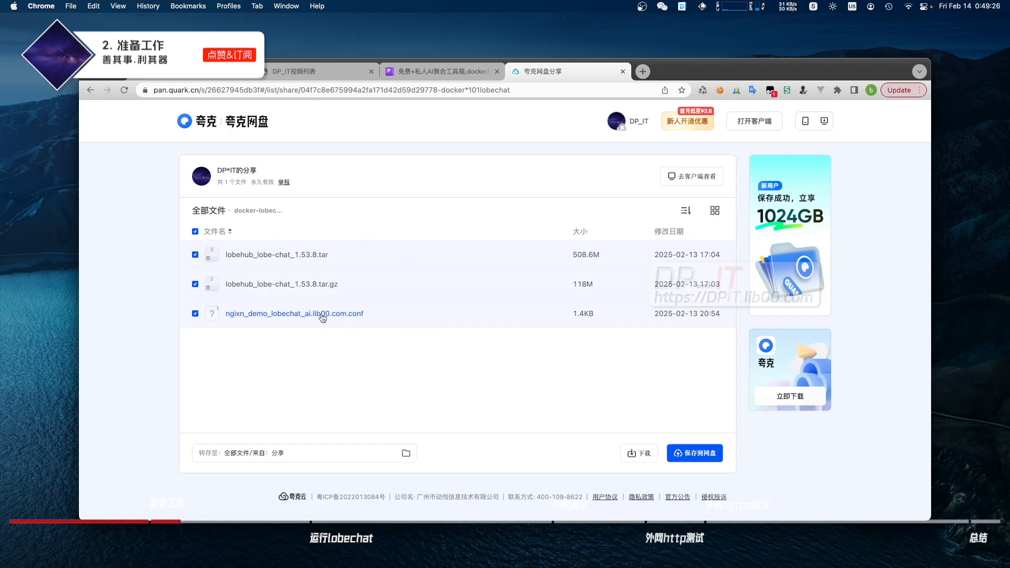
{"action": "left_click", "coordinate": [282, 318]}
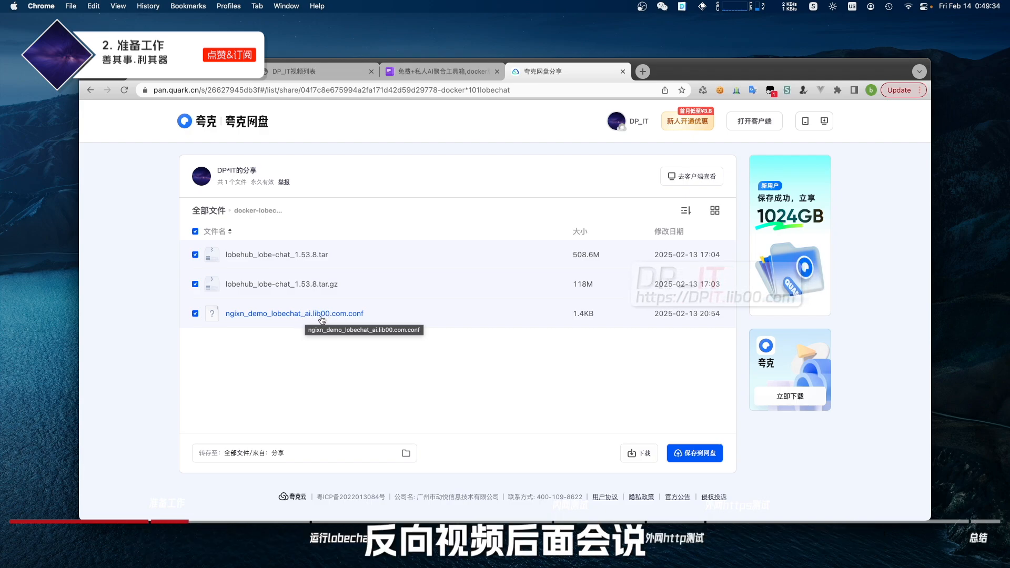
{"action": "left_click", "coordinate": [195, 231]}
{"action": "left_click", "coordinate": [195, 254]}
{"action": "left_click", "coordinate": [195, 284]}
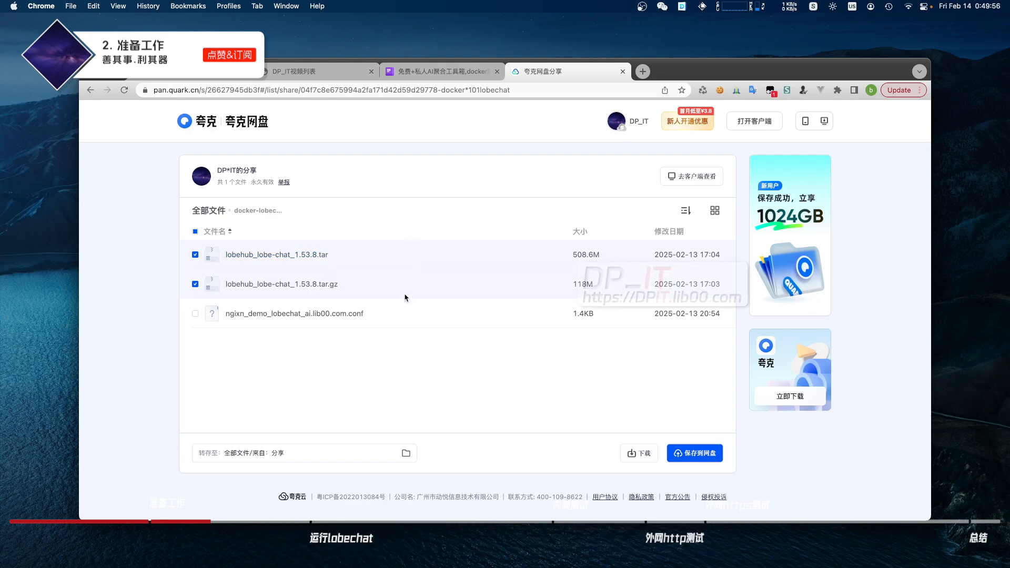
{"action": "key", "text": "super+Tab"}
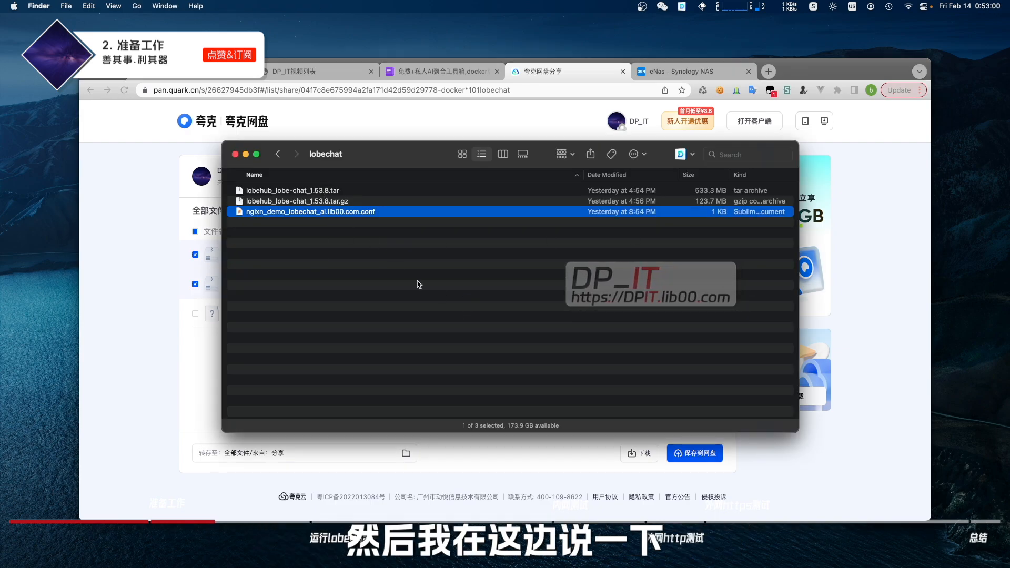
Open the docker/ee_images folder in File Station on the NAS
{"action": "left_click", "coordinate": [410, 286]}
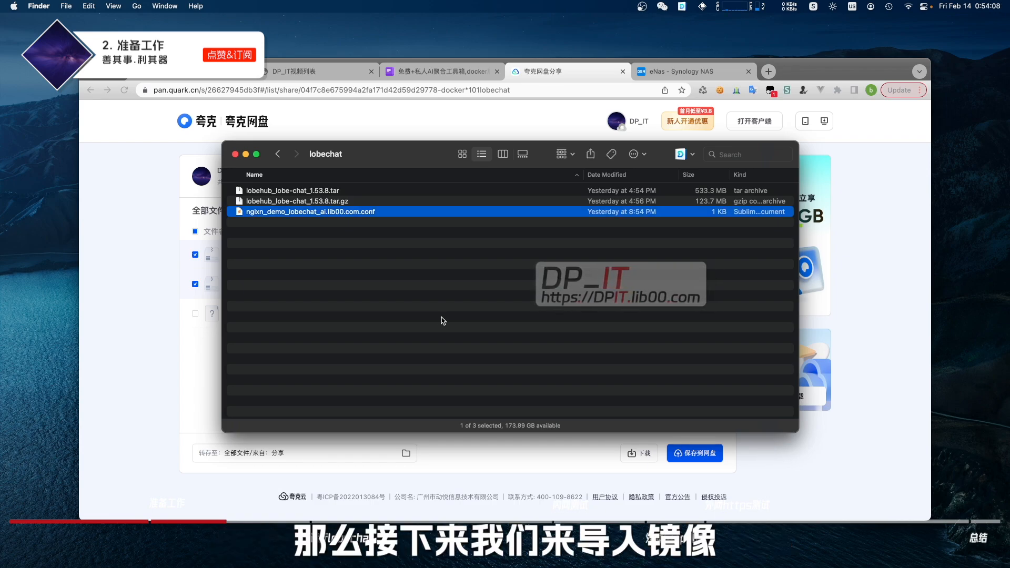
{"action": "left_click", "coordinate": [429, 325]}
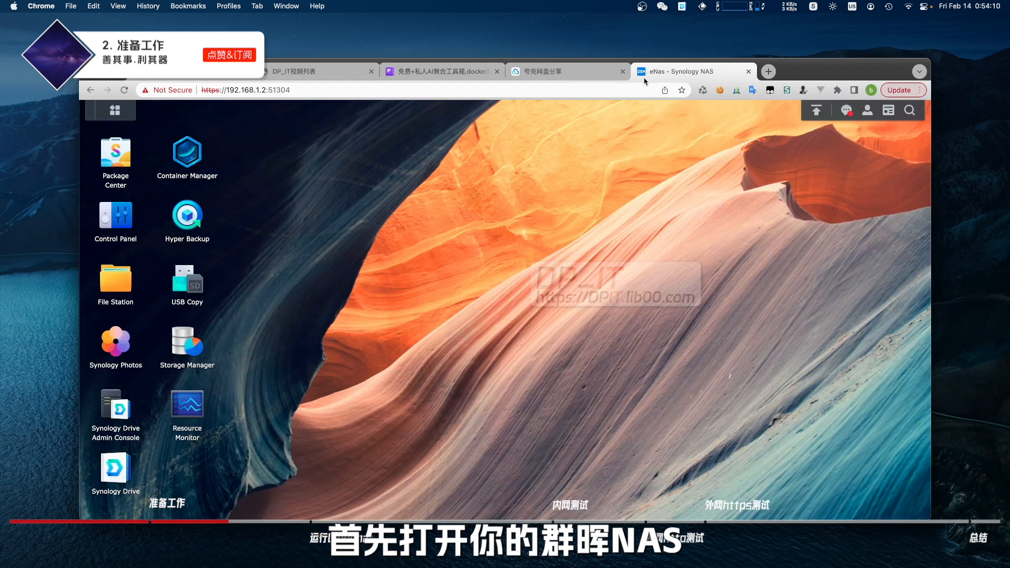
{"action": "left_click", "coordinate": [117, 275]}
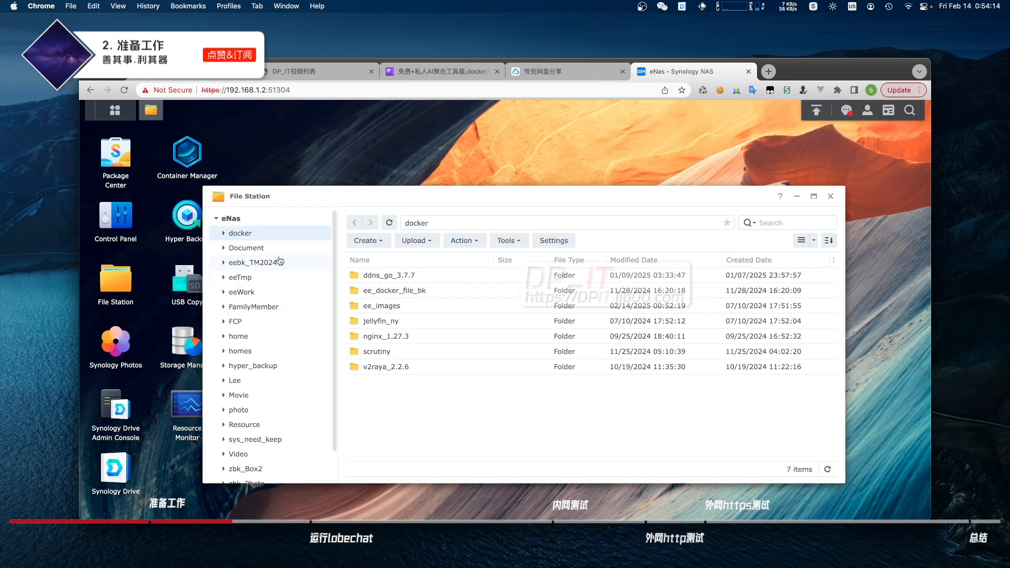
{"action": "double_click", "coordinate": [404, 306]}
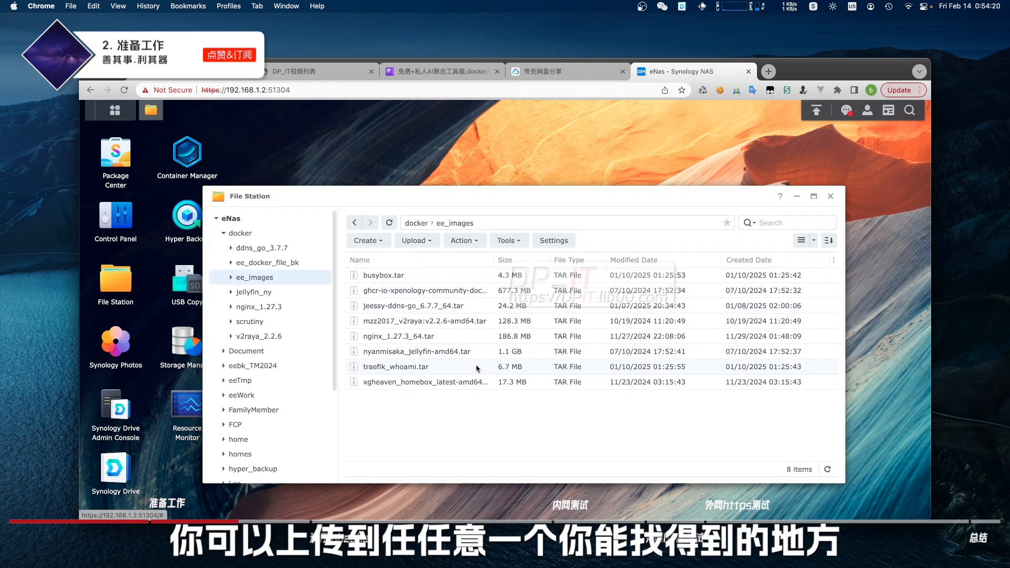
Upload lobehub_lobe-chat_1.53.8.tar from Finder into ee_images
{"action": "key", "text": "super+Tab"}
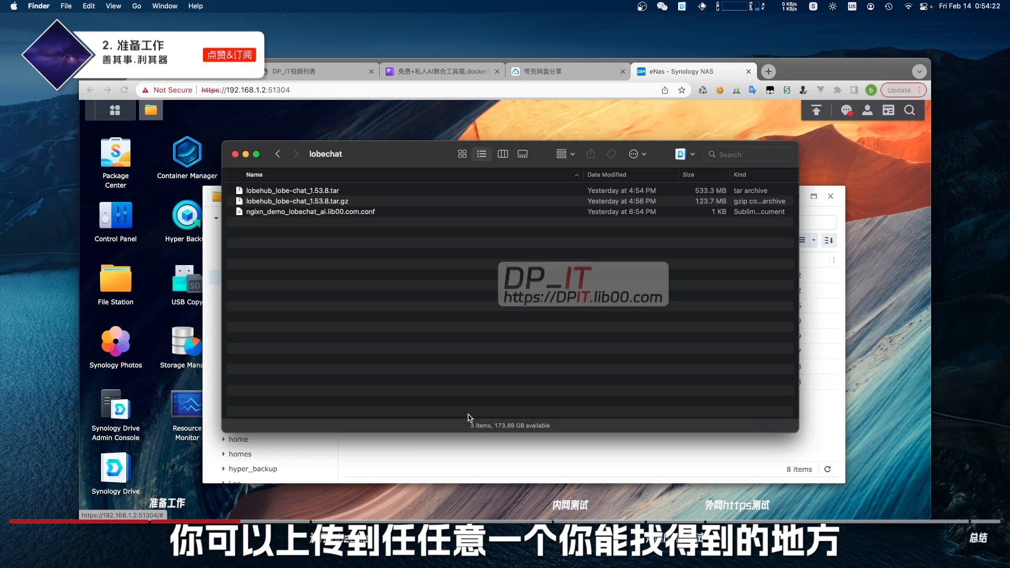
{"action": "left_click", "coordinate": [324, 191]}
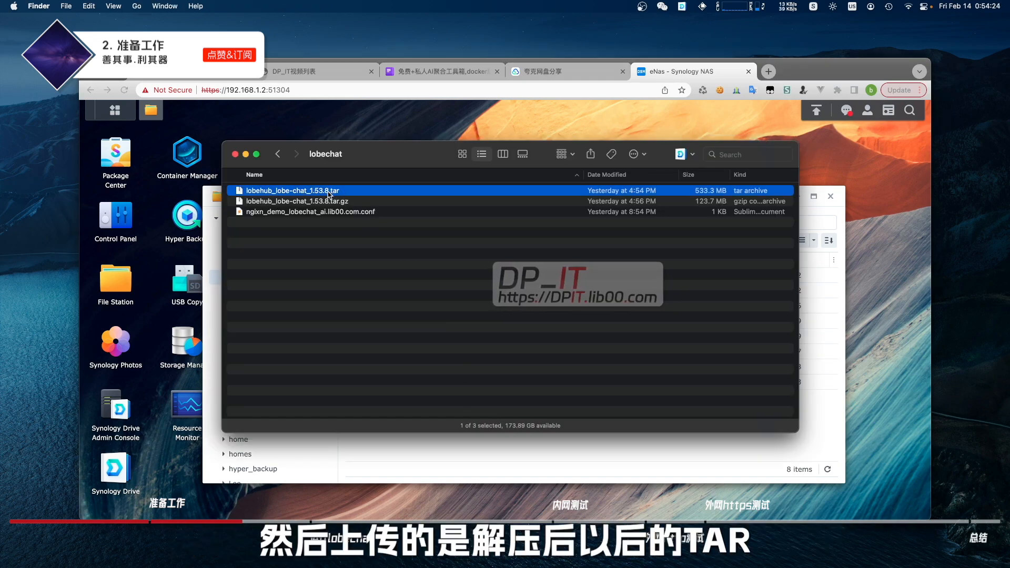
{"action": "left_click_drag", "start_coordinate": [332, 195], "coordinate": [533, 409]}
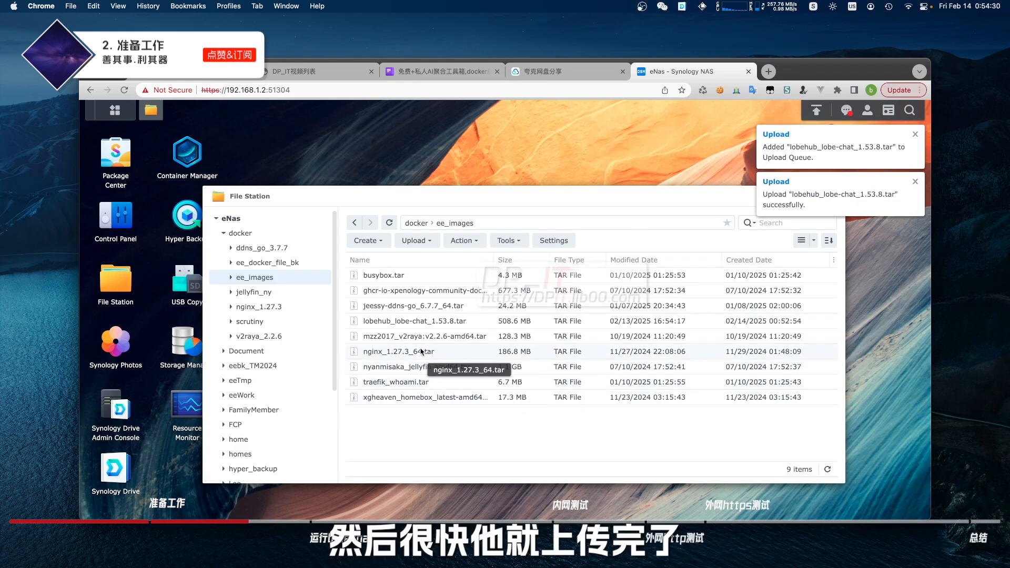
{"action": "left_click", "coordinate": [503, 324]}
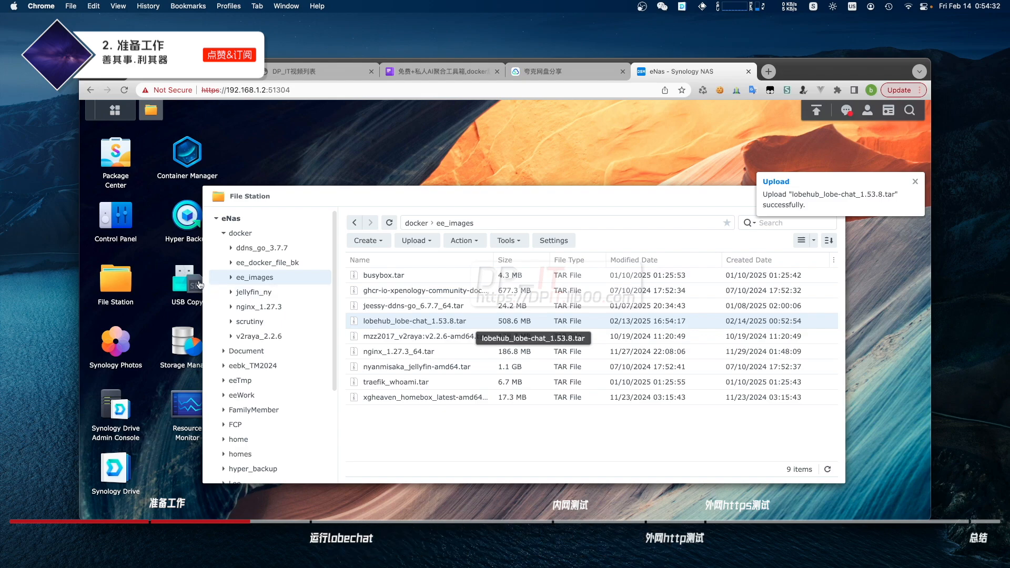
{"action": "left_click", "coordinate": [195, 165]}
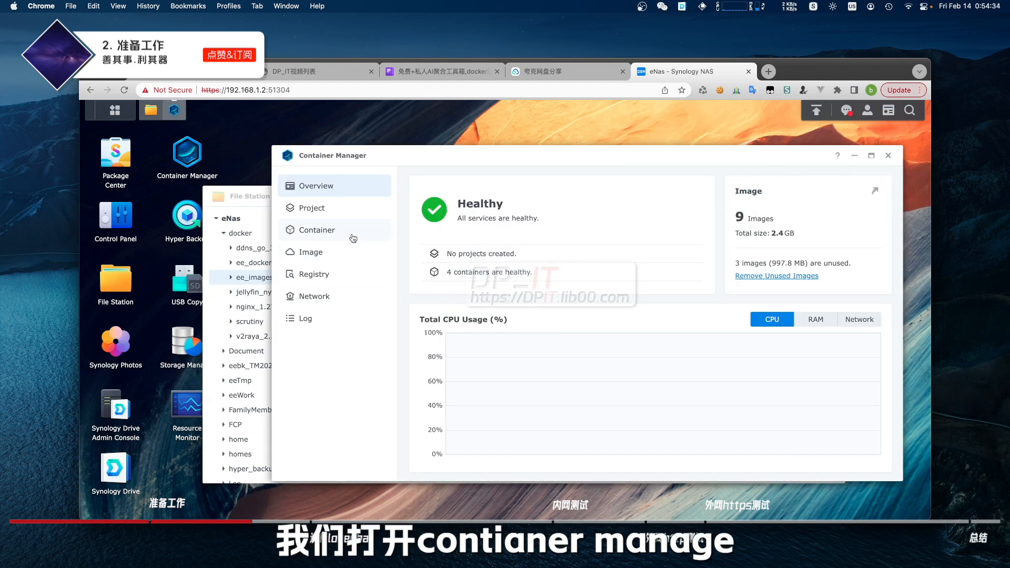
Import lobehub_lobe-chat_1.53.8.tar from docker/ee_images on this DSM as an image
{"action": "left_click", "coordinate": [313, 256]}
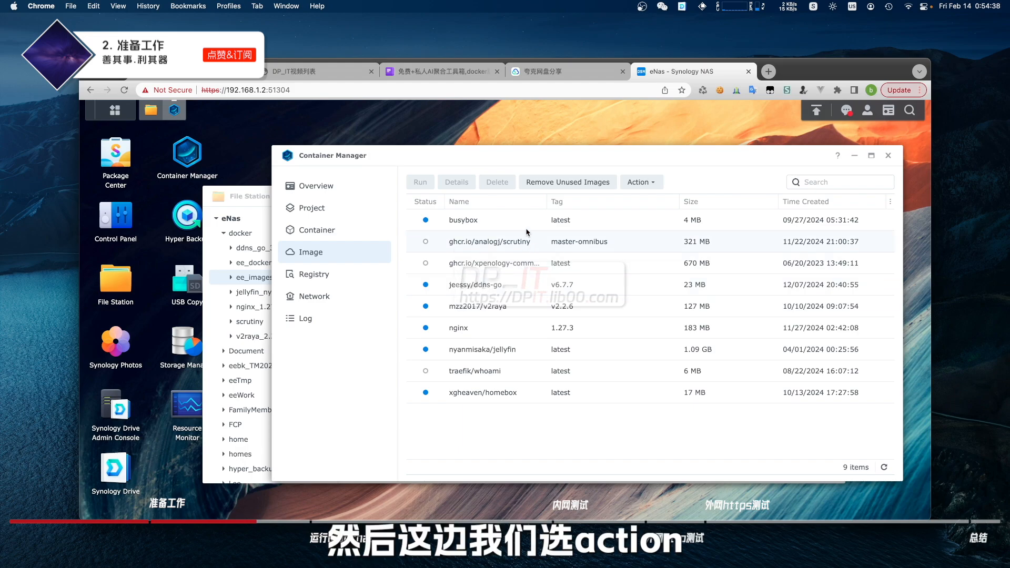
{"action": "left_click", "coordinate": [646, 184]}
{"action": "mouse_move", "coordinate": [671, 203]}
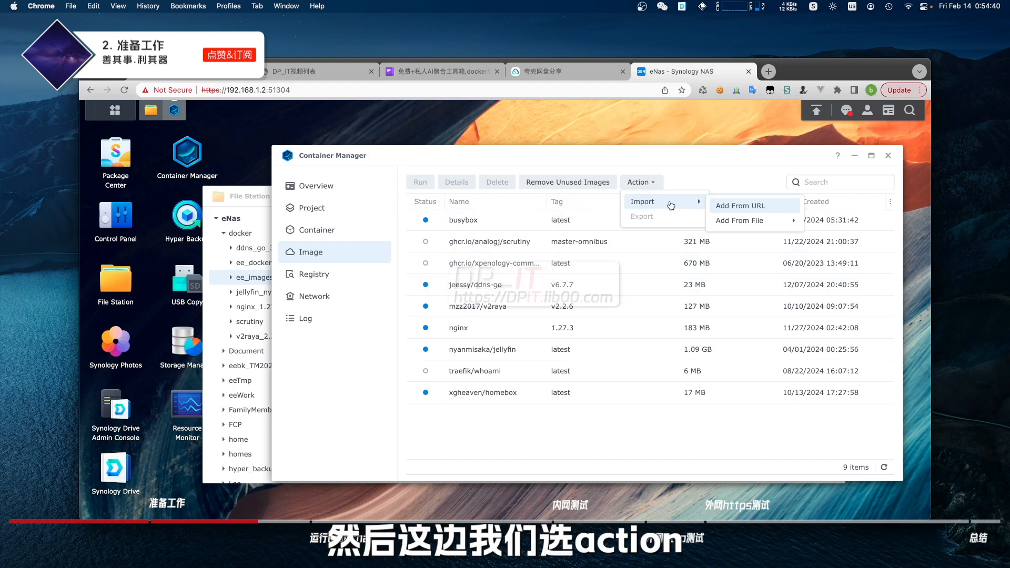
{"action": "mouse_move", "coordinate": [770, 221]}
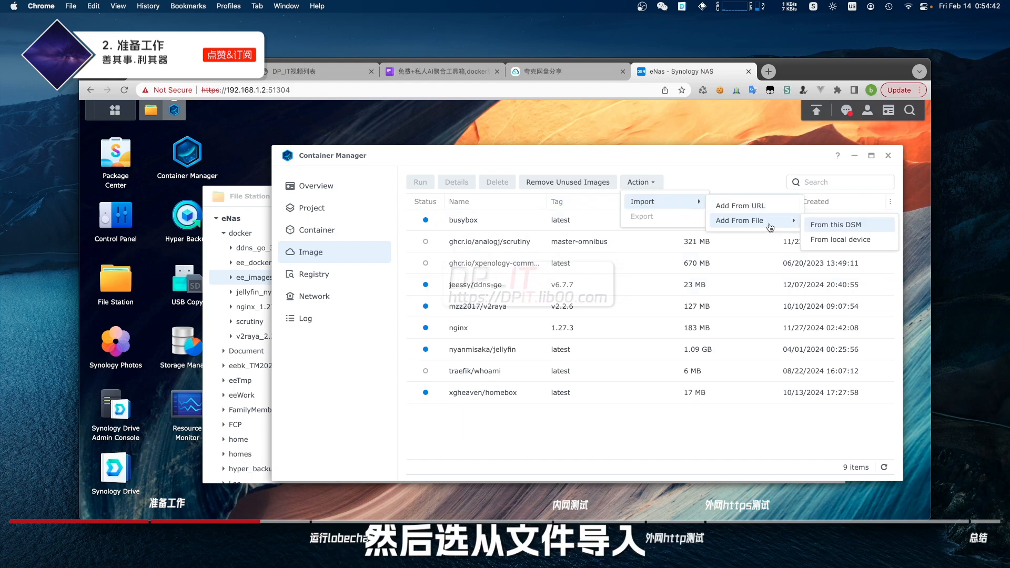
{"action": "left_click", "coordinate": [852, 226]}
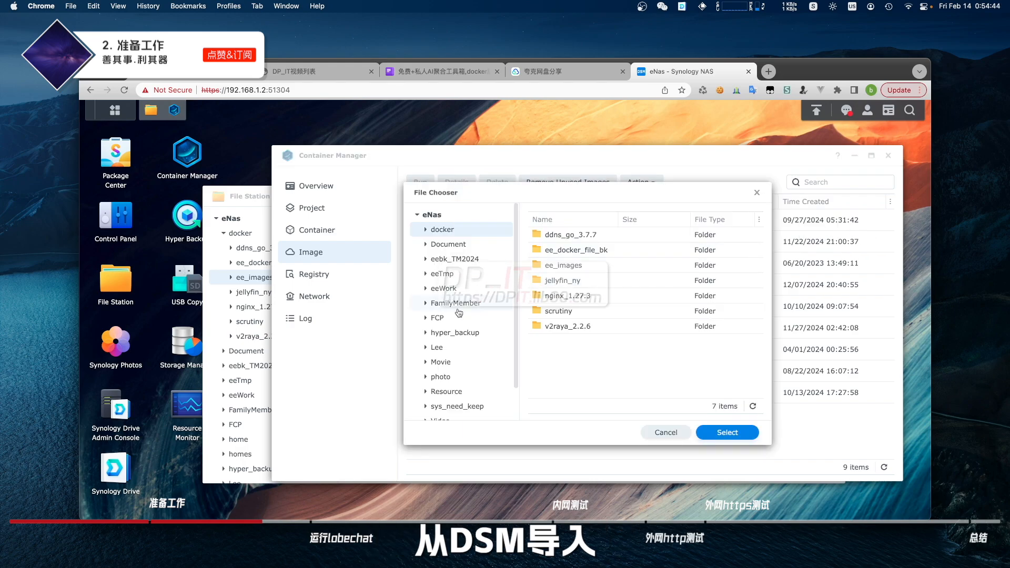
{"action": "double_click", "coordinate": [560, 266]}
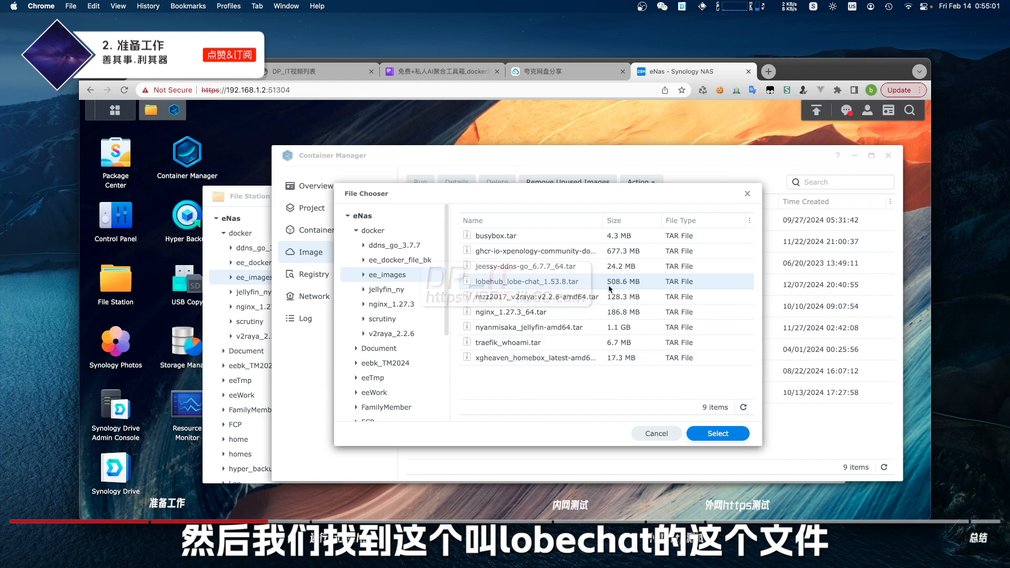
{"action": "left_click", "coordinate": [714, 435]}
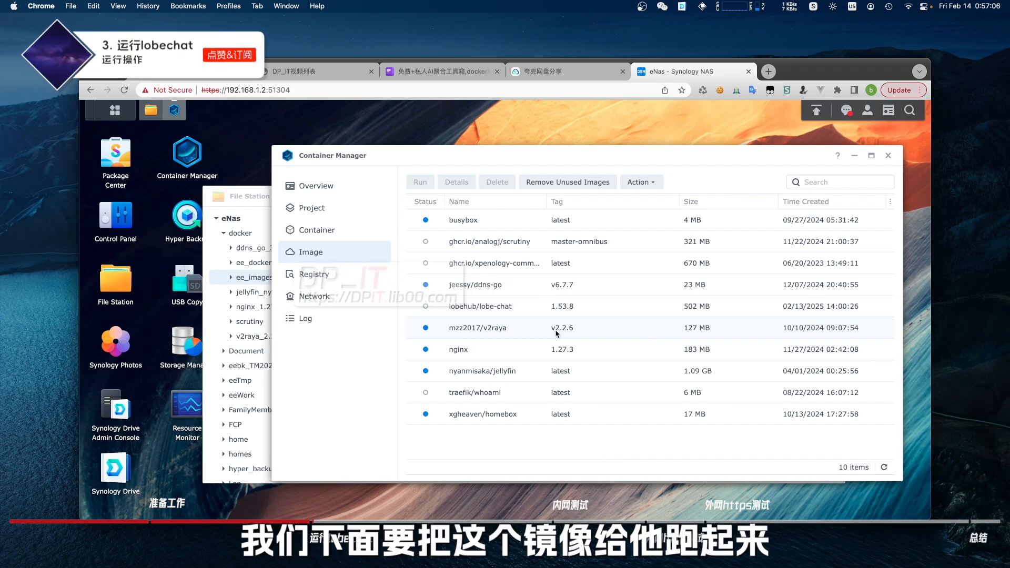
{"action": "left_click", "coordinate": [528, 311]}
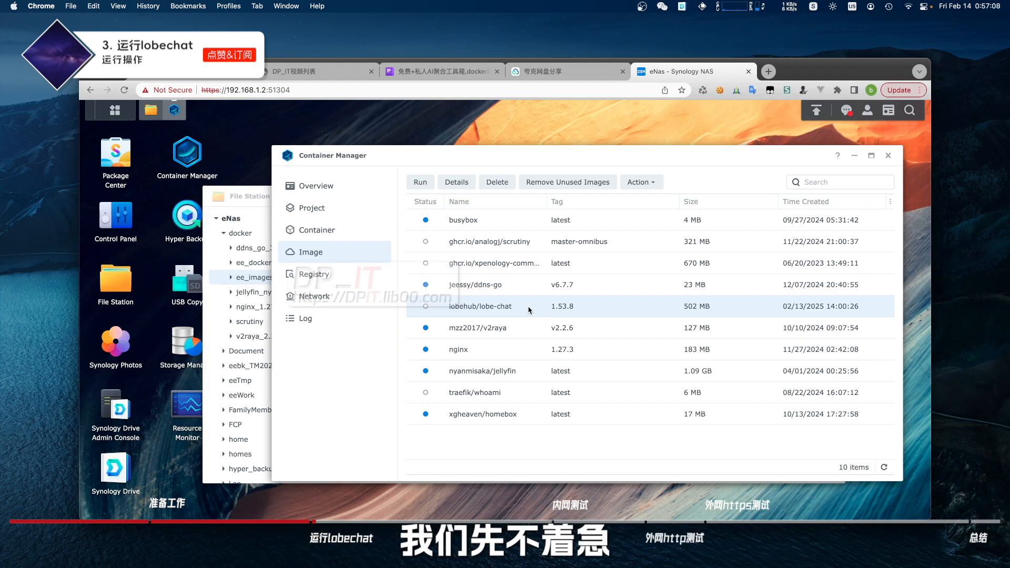
Open the Lobe Chat guide and review the docker run -d, port and OPENAI_API_KEY options
{"action": "left_click", "coordinate": [323, 71]}
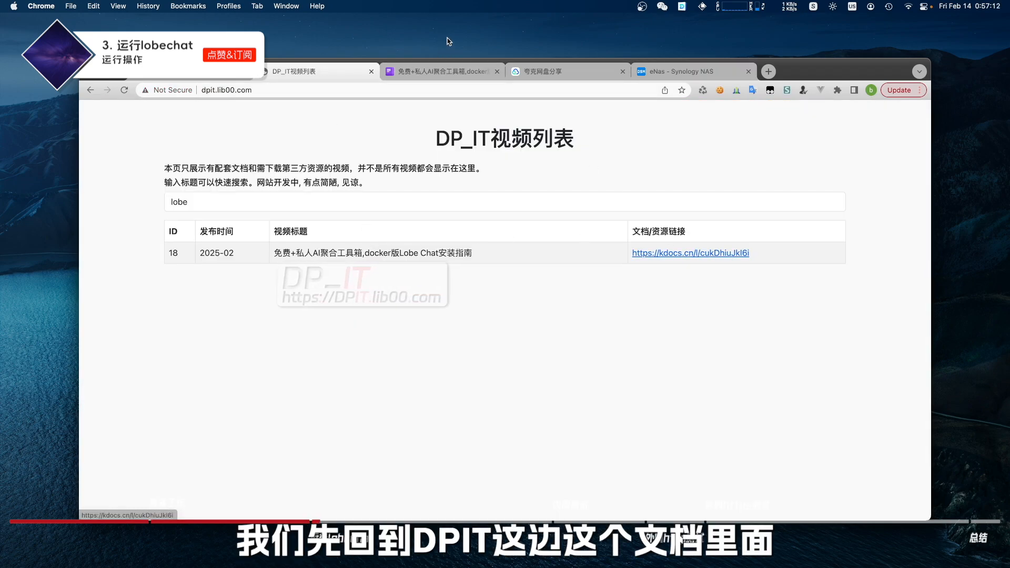
{"action": "left_click", "coordinate": [684, 255]}
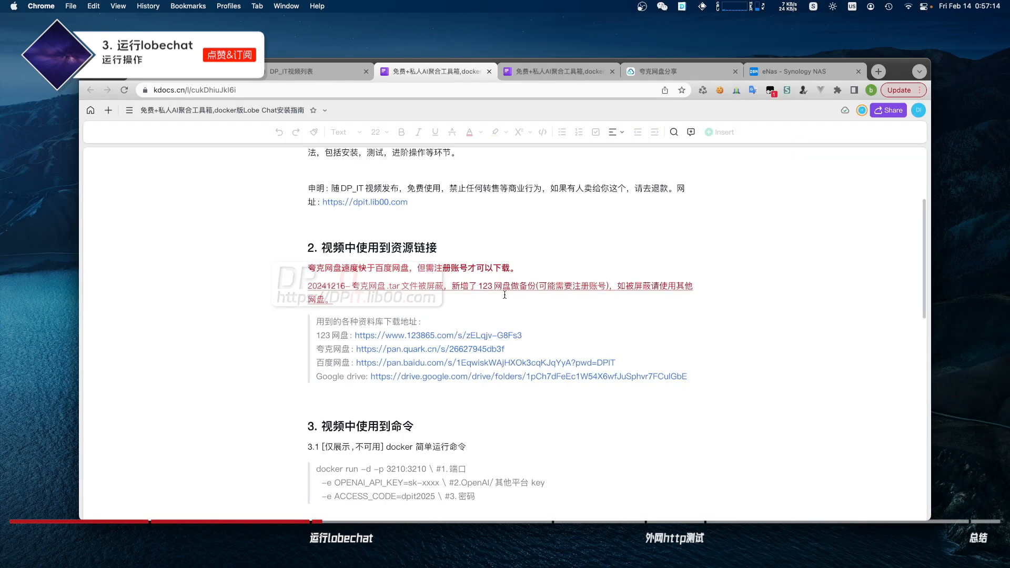
{"action": "scroll", "coordinate": [465, 334], "scroll_direction": "down", "scroll_amount": 4}
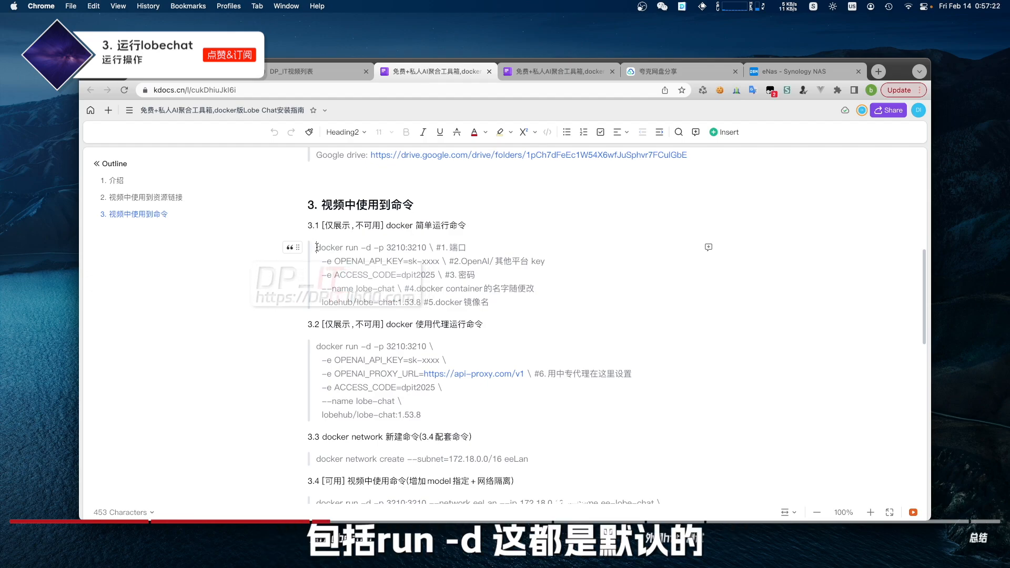
{"action": "left_click_drag", "start_coordinate": [316, 247], "coordinate": [427, 247]}
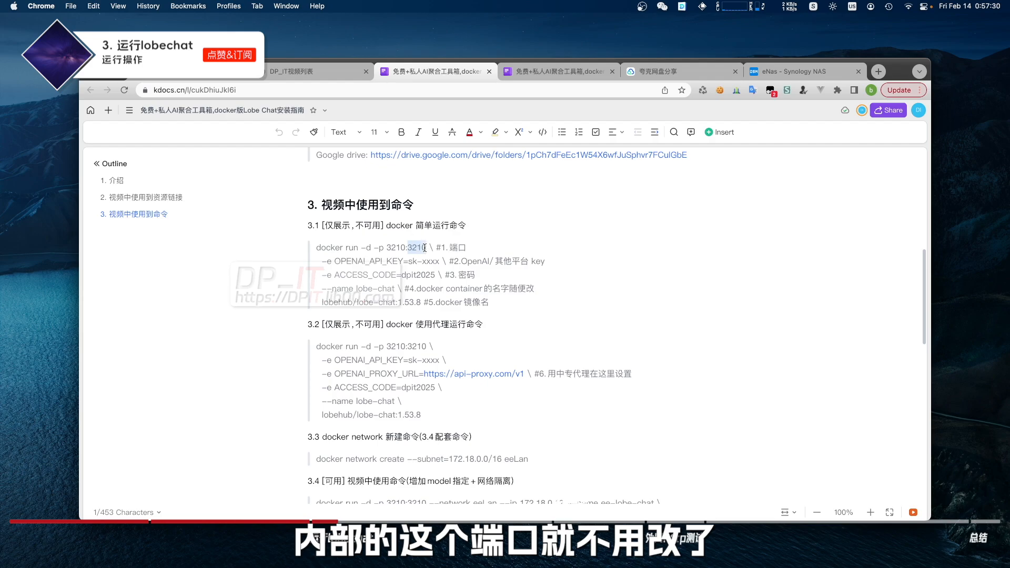
{"action": "left_click", "coordinate": [334, 262]}
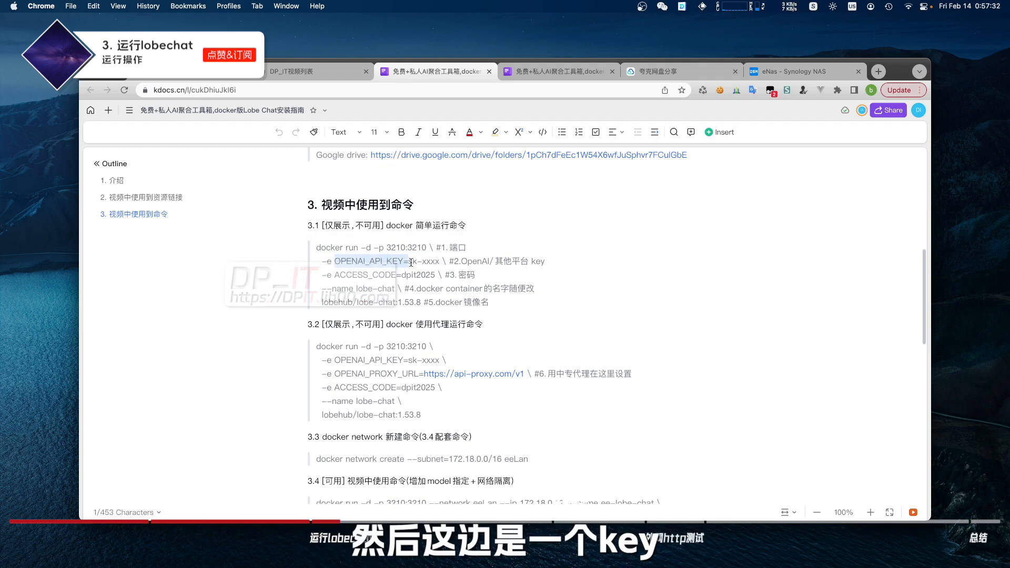
{"action": "left_click_drag", "start_coordinate": [426, 261], "coordinate": [440, 262]}
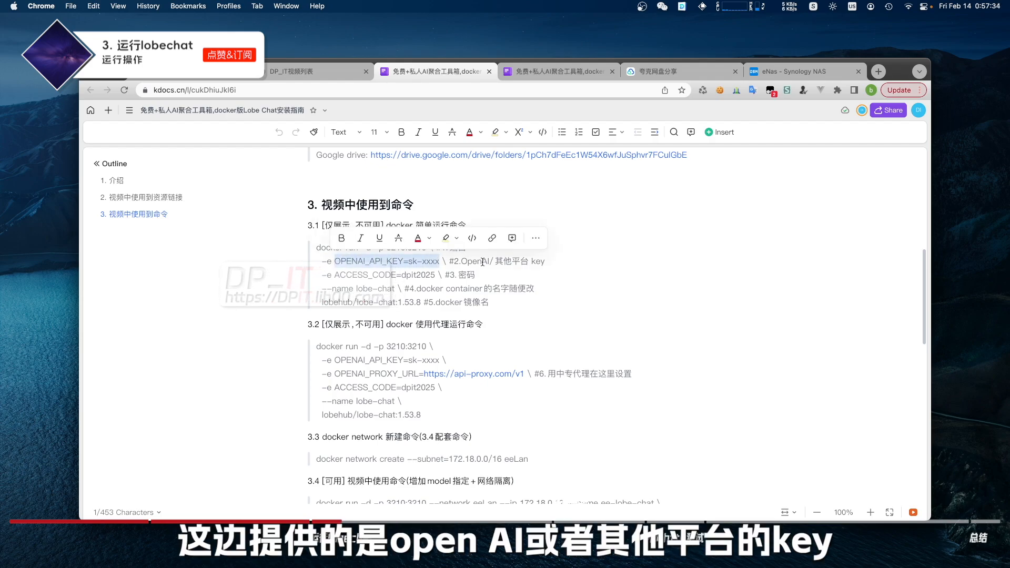
{"action": "left_click_drag", "start_coordinate": [552, 260], "coordinate": [435, 261]}
Review the ACCESS_CODE, container name and lobehub/lobe-chat:1.53.8 image lines of the command
{"action": "scroll", "coordinate": [494, 269], "scroll_direction": "down", "scroll_amount": 1}
{"action": "left_click", "coordinate": [402, 261]}
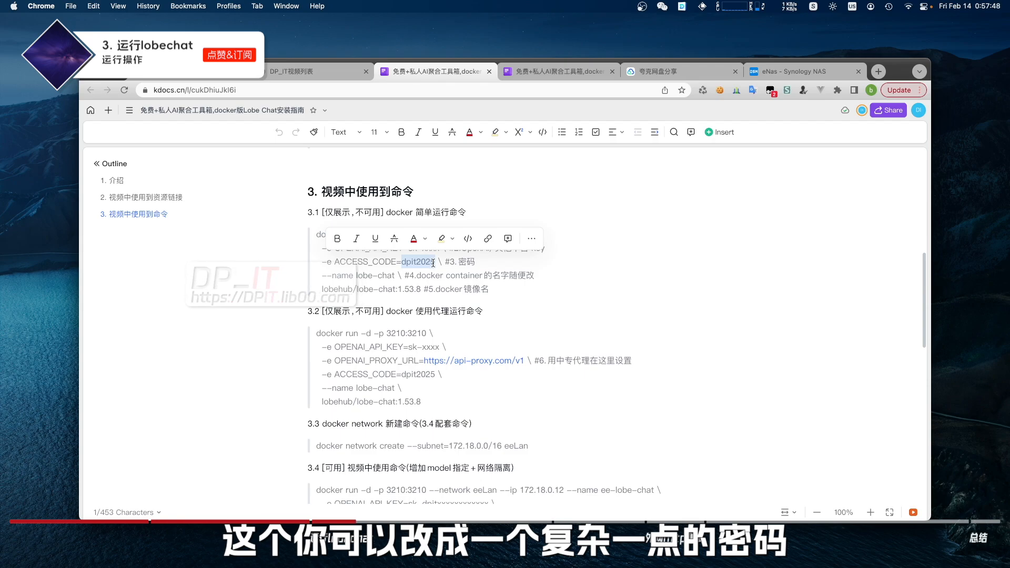
{"action": "left_click_drag", "start_coordinate": [484, 261], "coordinate": [384, 261]}
{"action": "scroll", "coordinate": [529, 271], "scroll_direction": "down", "scroll_amount": 1}
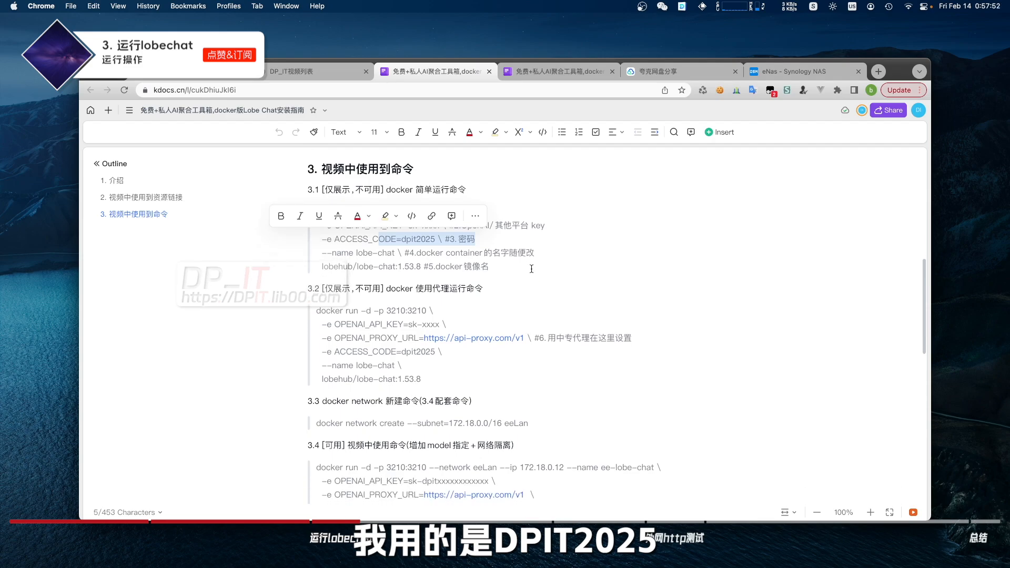
{"action": "left_click", "coordinate": [538, 252]}
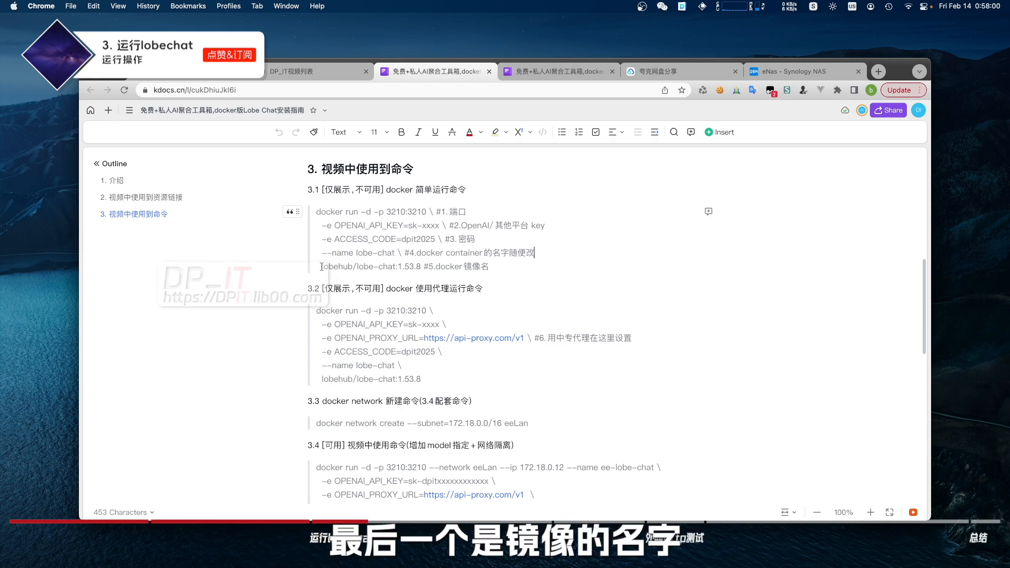
{"action": "left_click_drag", "start_coordinate": [321, 266], "coordinate": [421, 272]}
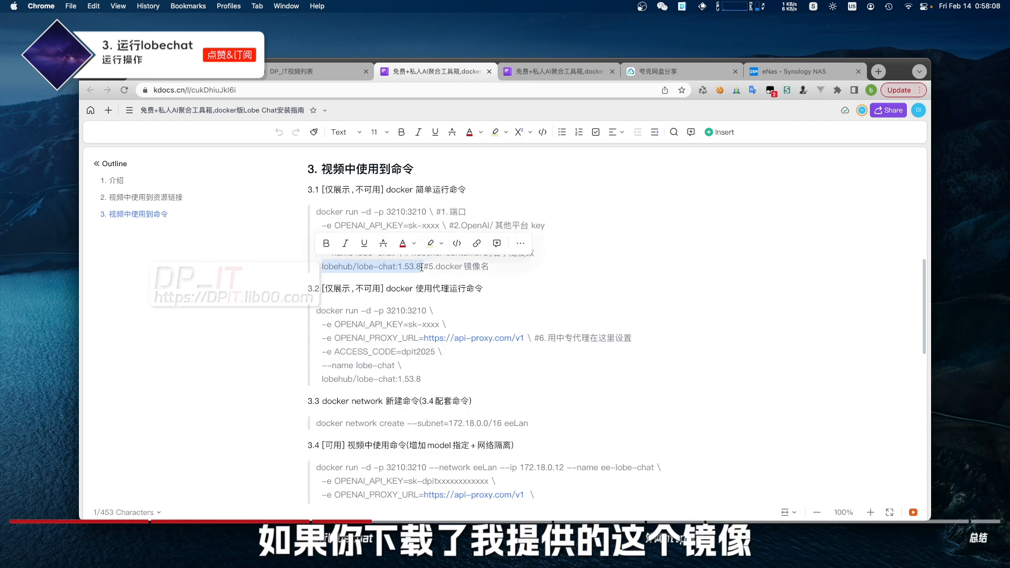
{"action": "left_click", "coordinate": [422, 267]}
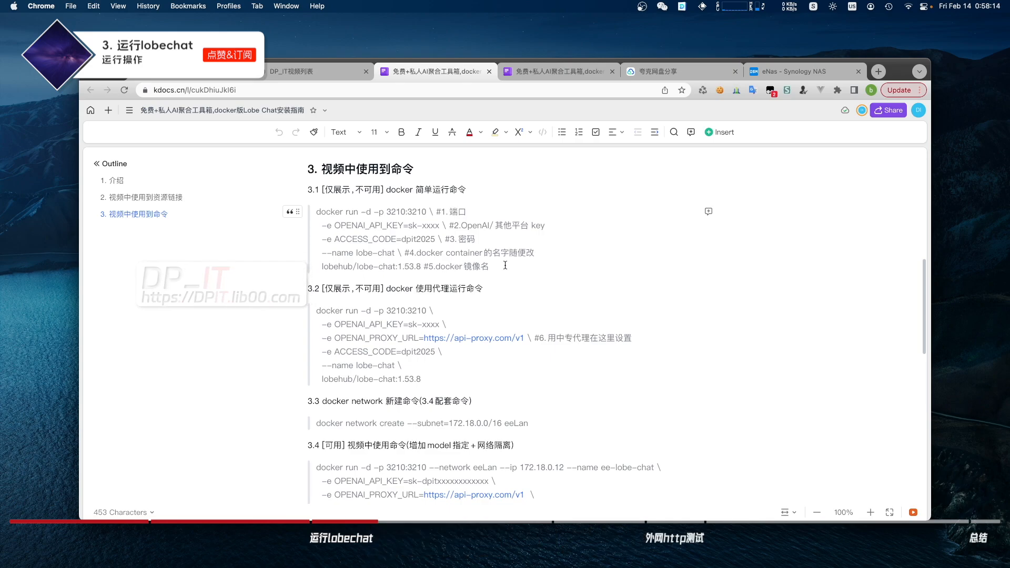
{"action": "left_click_drag", "start_coordinate": [501, 267], "coordinate": [354, 253]}
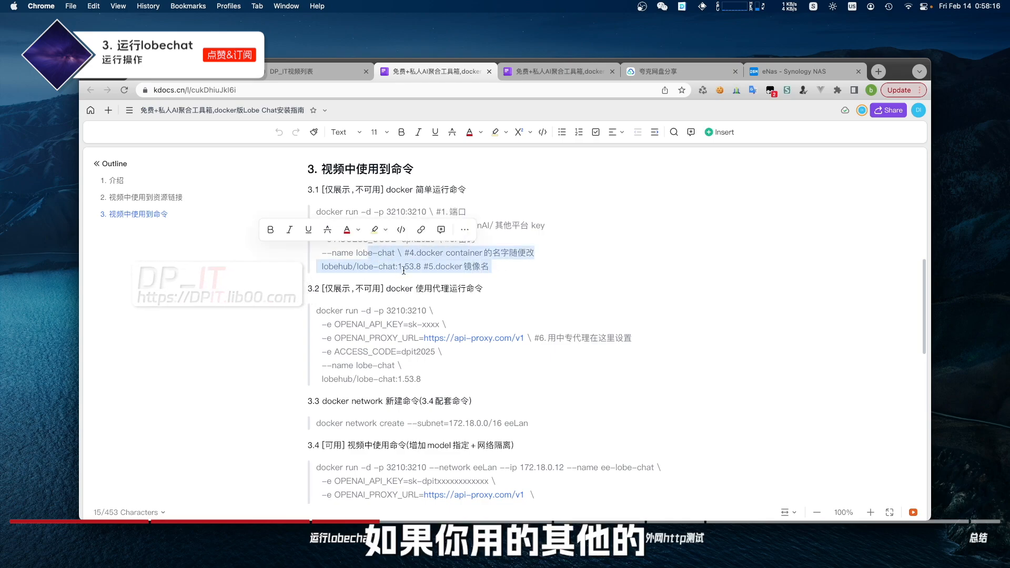
{"action": "left_click", "coordinate": [397, 267]}
{"action": "scroll", "coordinate": [436, 280], "scroll_direction": "down", "scroll_amount": 2}
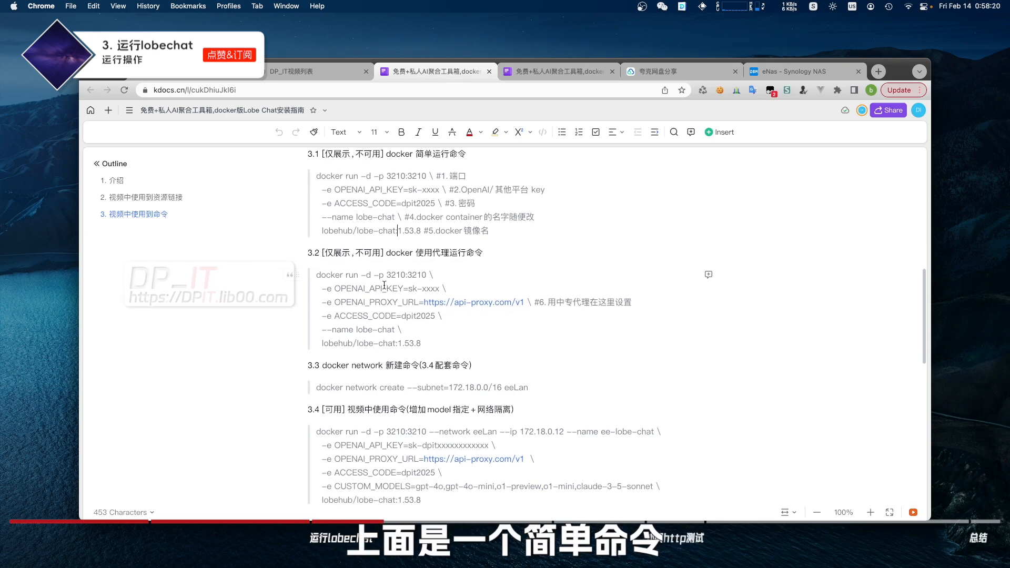
{"action": "left_click_drag", "start_coordinate": [345, 255], "coordinate": [436, 342]}
{"action": "left_click", "coordinate": [436, 341]}
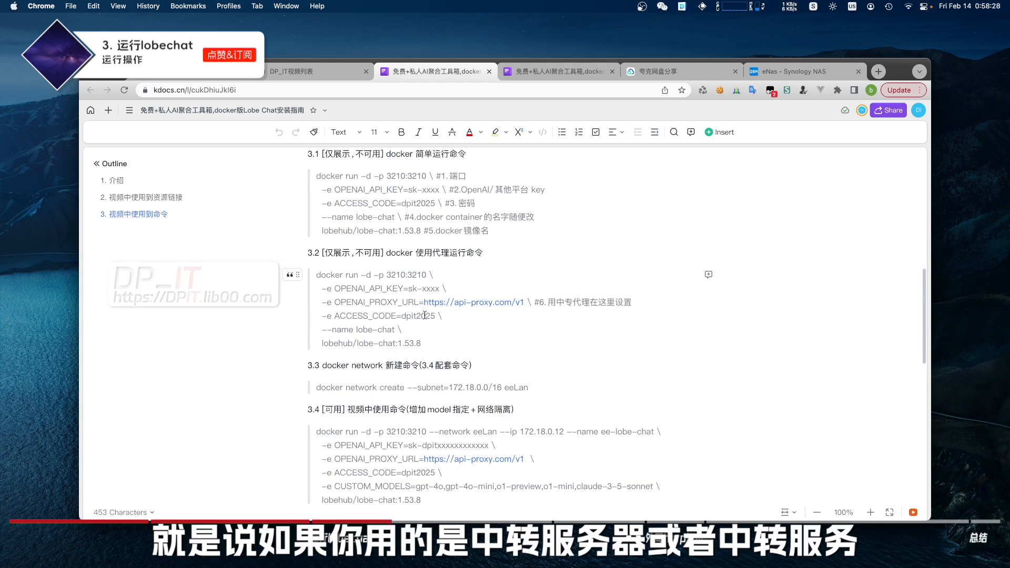
{"action": "left_click_drag", "start_coordinate": [335, 303], "coordinate": [635, 304]}
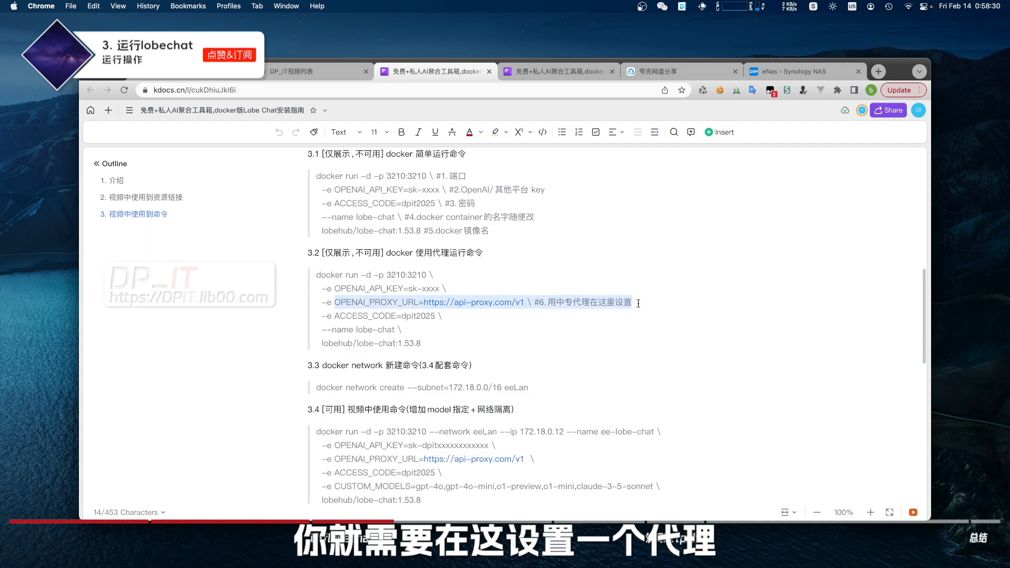
{"action": "left_click", "coordinate": [635, 304]}
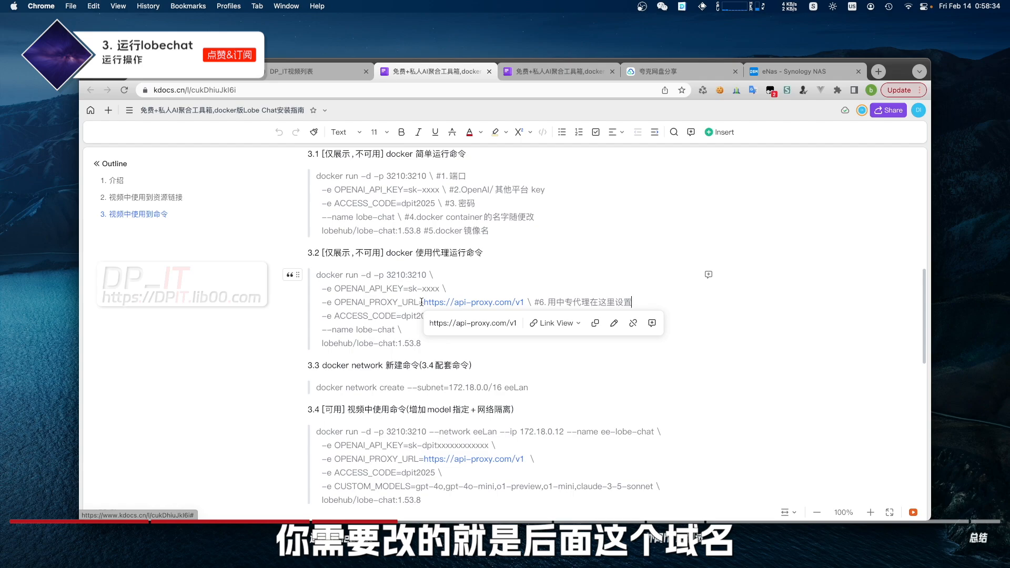
{"action": "left_click_drag", "start_coordinate": [424, 304], "coordinate": [524, 304]}
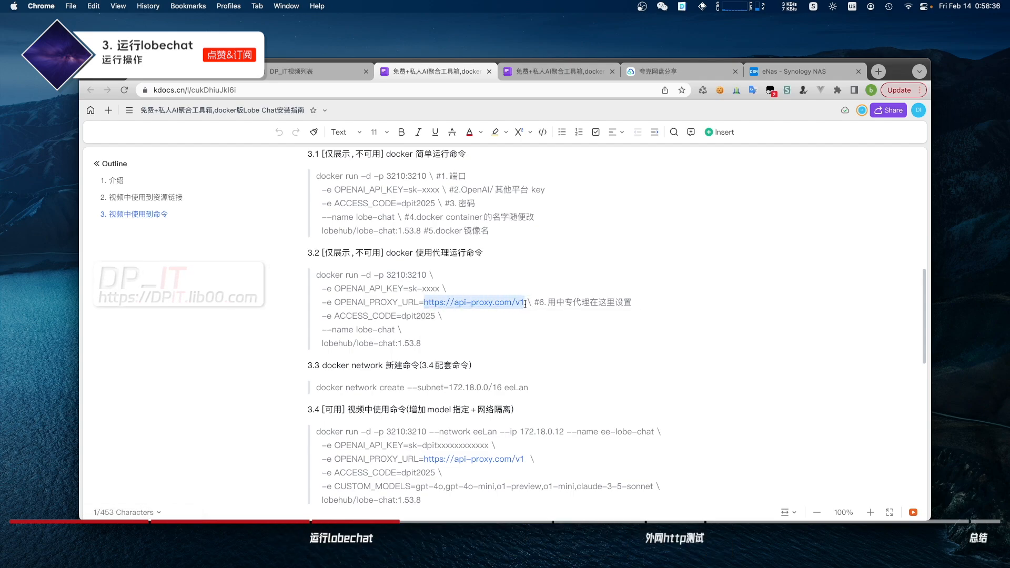
{"action": "left_click", "coordinate": [547, 322]}
{"action": "left_click_drag", "start_coordinate": [444, 338], "coordinate": [313, 248]}
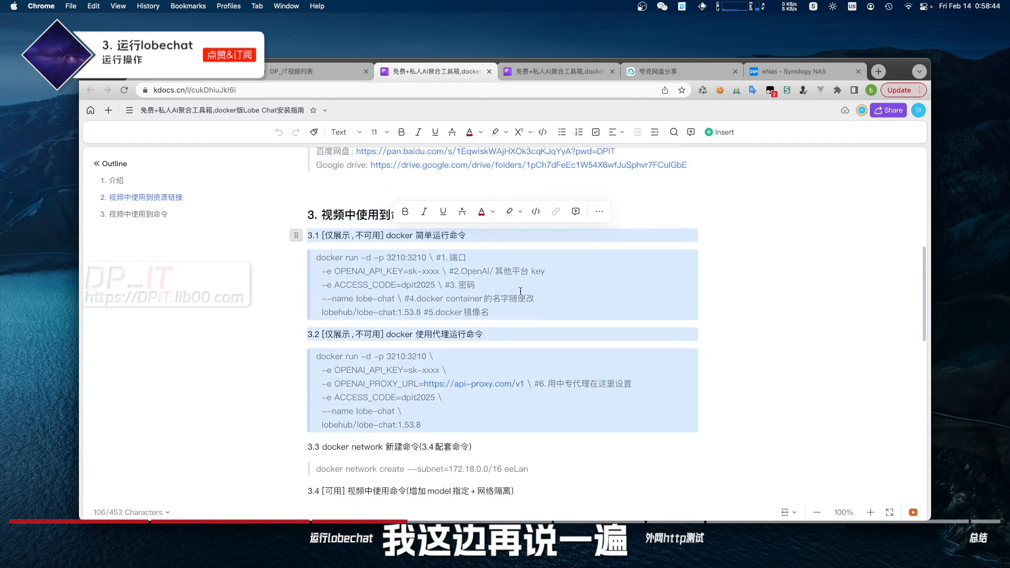
{"action": "scroll", "coordinate": [572, 328], "scroll_direction": "down", "scroll_amount": 5}
{"action": "left_click", "coordinate": [572, 327]}
{"action": "scroll", "coordinate": [573, 327], "scroll_direction": "down", "scroll_amount": 3}
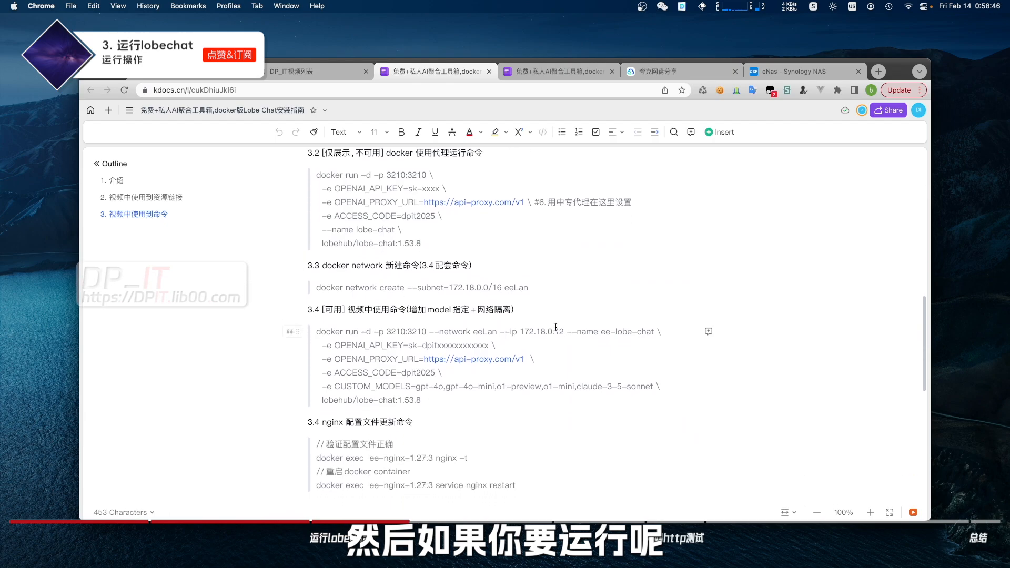
{"action": "left_click_drag", "start_coordinate": [531, 288], "coordinate": [350, 267]}
{"action": "scroll", "coordinate": [584, 379], "scroll_direction": "down", "scroll_amount": 1}
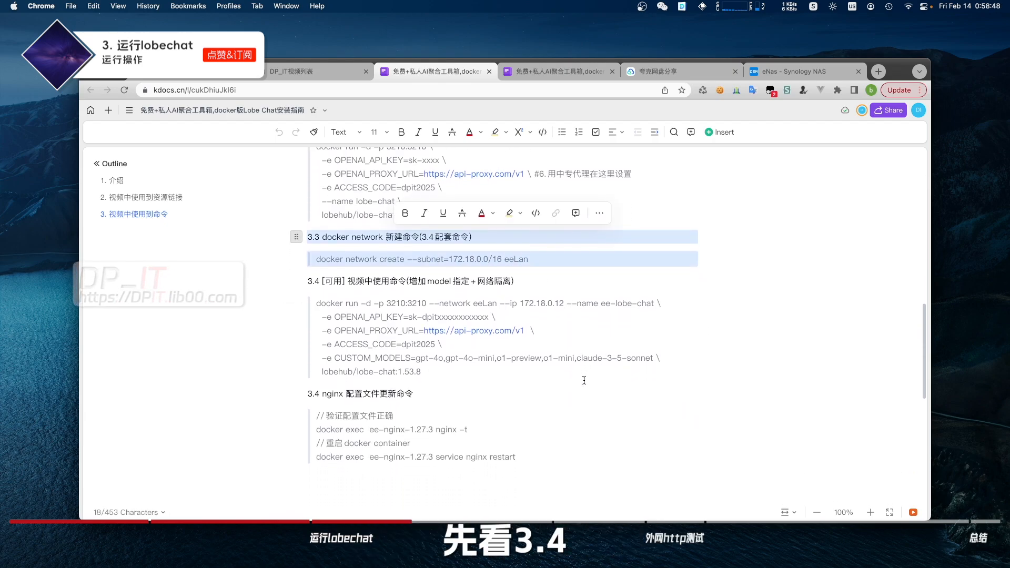
{"action": "left_click", "coordinate": [428, 370]}
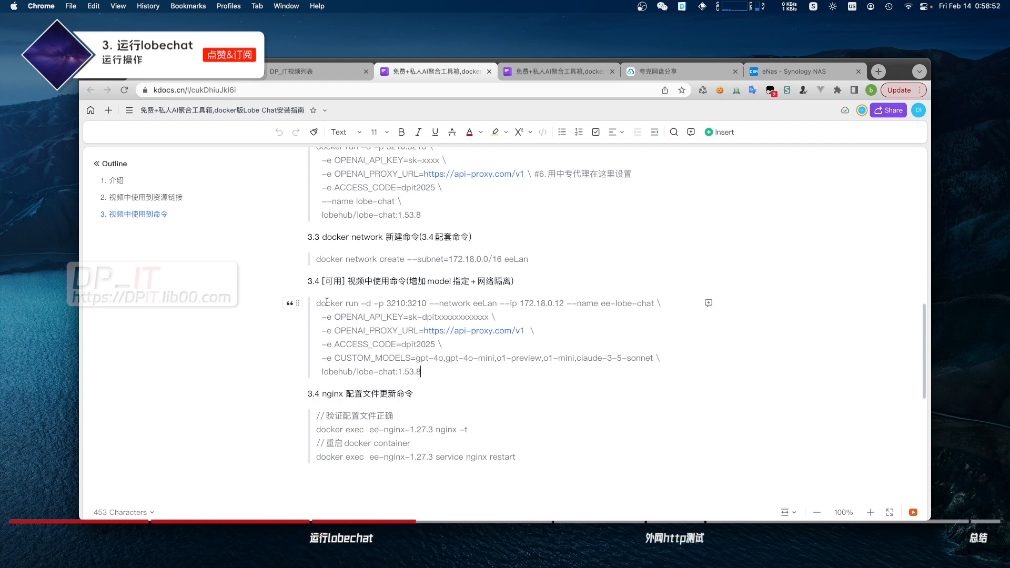
{"action": "left_click_drag", "start_coordinate": [316, 303], "coordinate": [567, 301]}
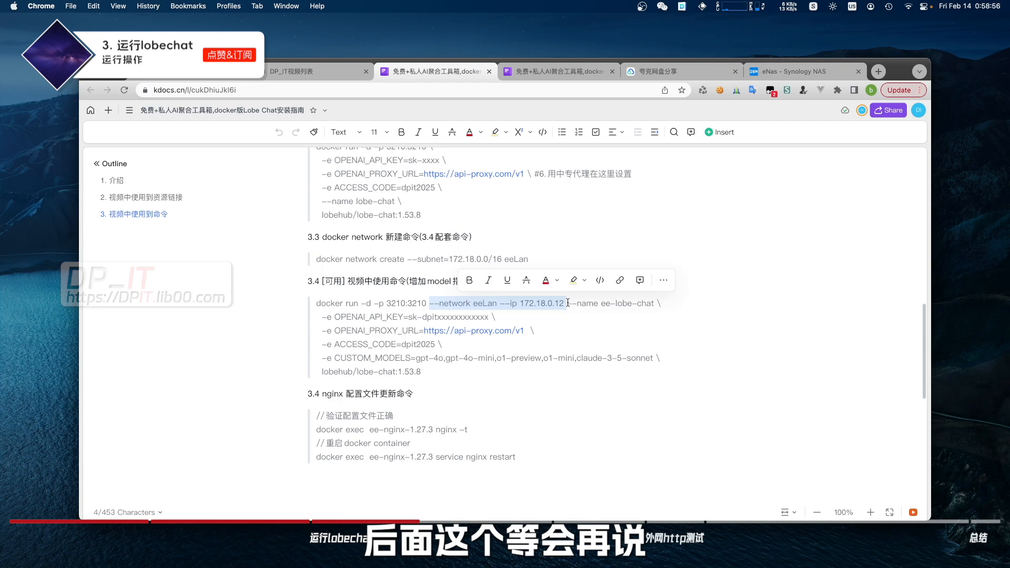
{"action": "left_click_drag", "start_coordinate": [566, 303], "coordinate": [660, 303]}
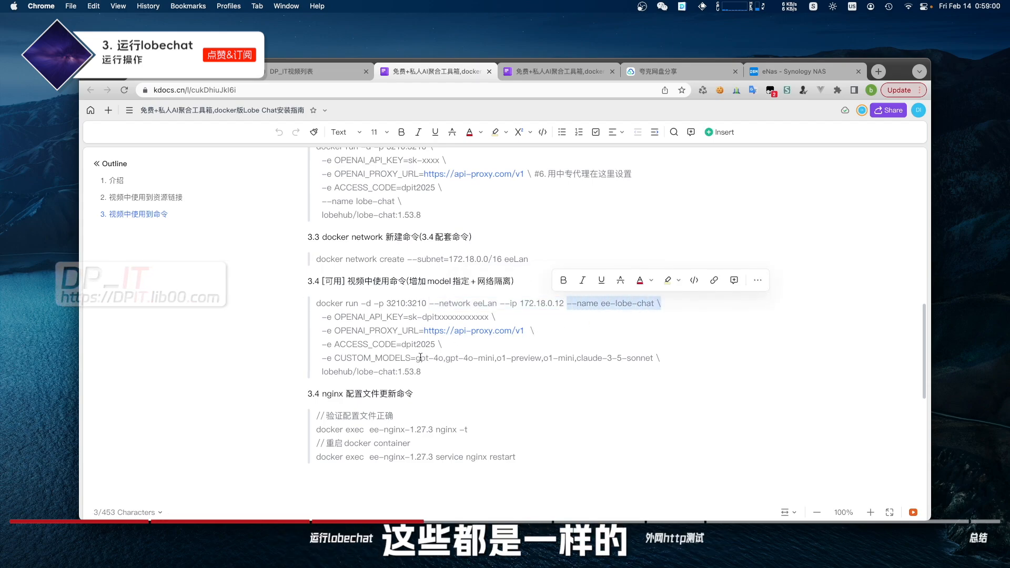
{"action": "left_click_drag", "start_coordinate": [322, 358], "coordinate": [508, 358]}
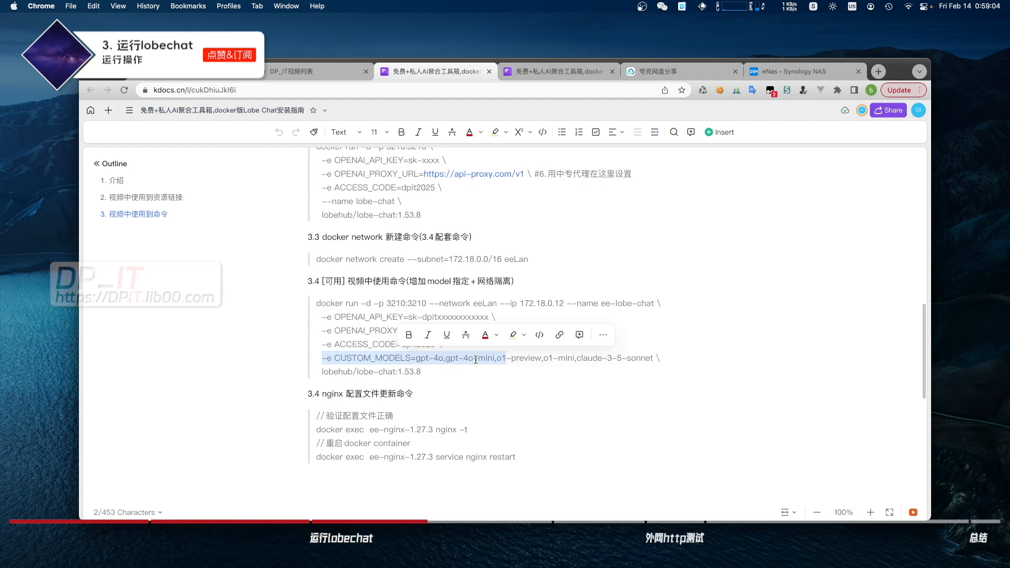
{"action": "left_click", "coordinate": [445, 358]}
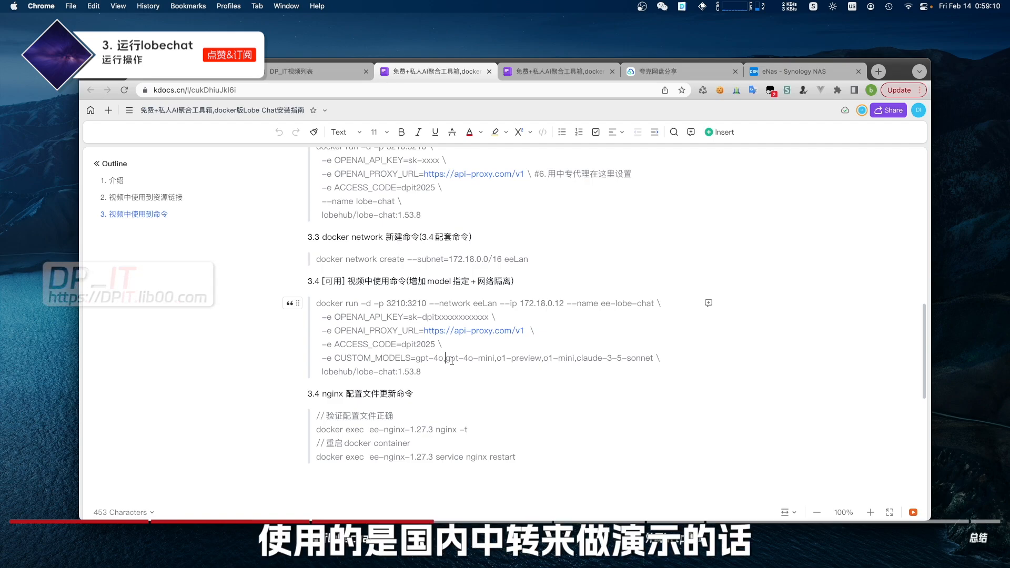
{"action": "left_click_drag", "start_coordinate": [416, 359], "coordinate": [653, 360]}
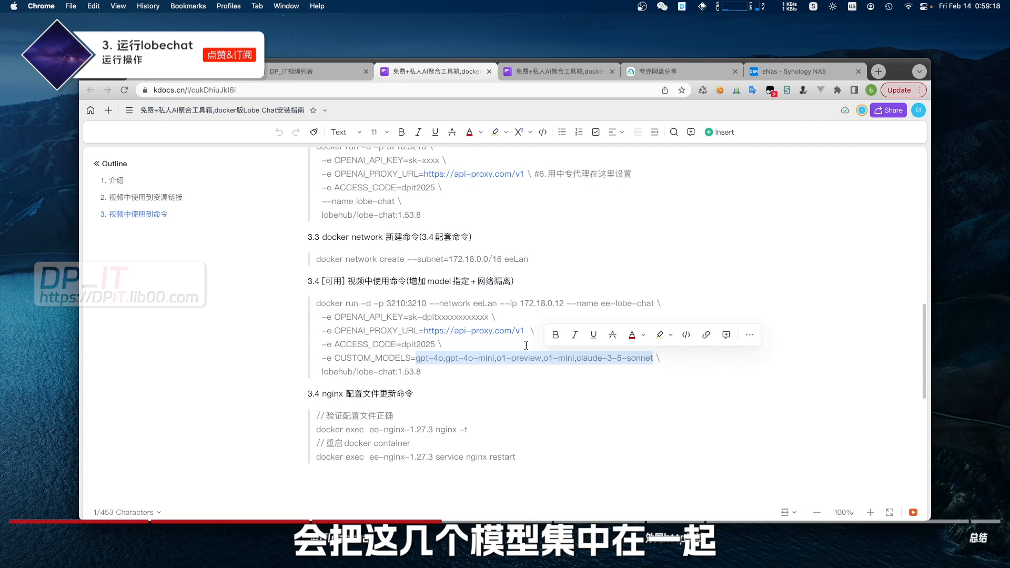
{"action": "left_click", "coordinate": [524, 341]}
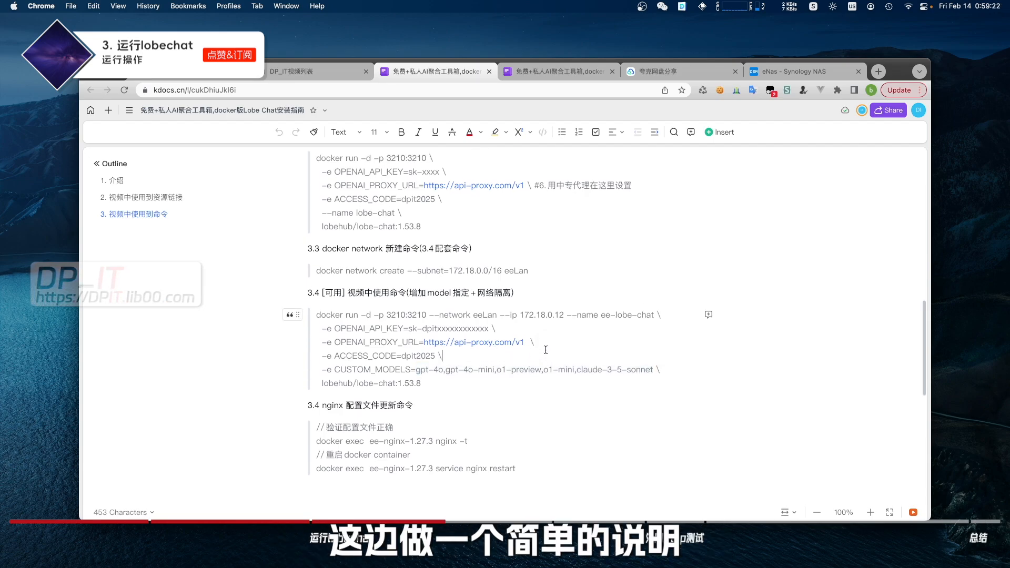
{"action": "left_click_drag", "start_coordinate": [427, 316], "coordinate": [566, 320]}
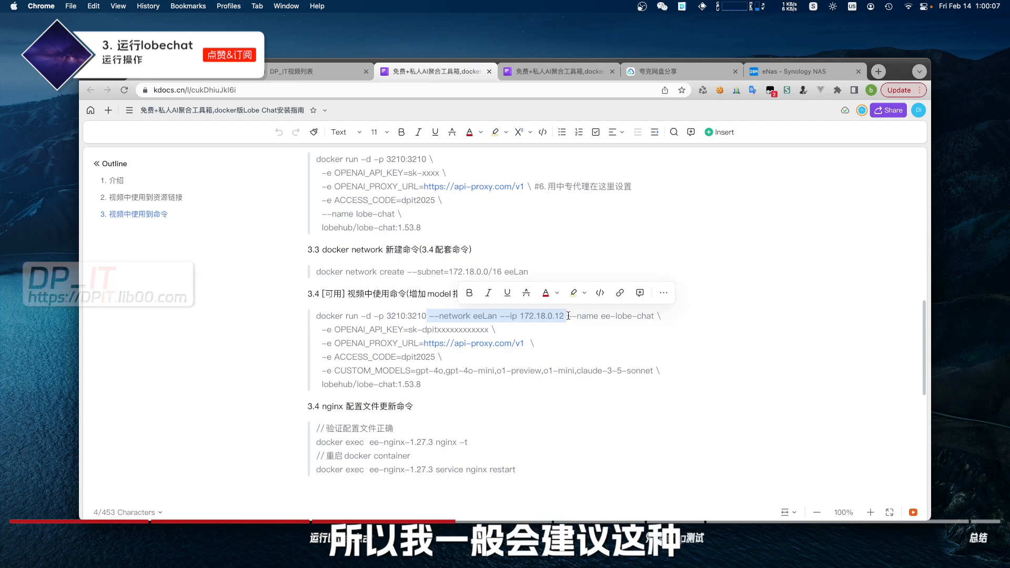
{"action": "left_click", "coordinate": [568, 315]}
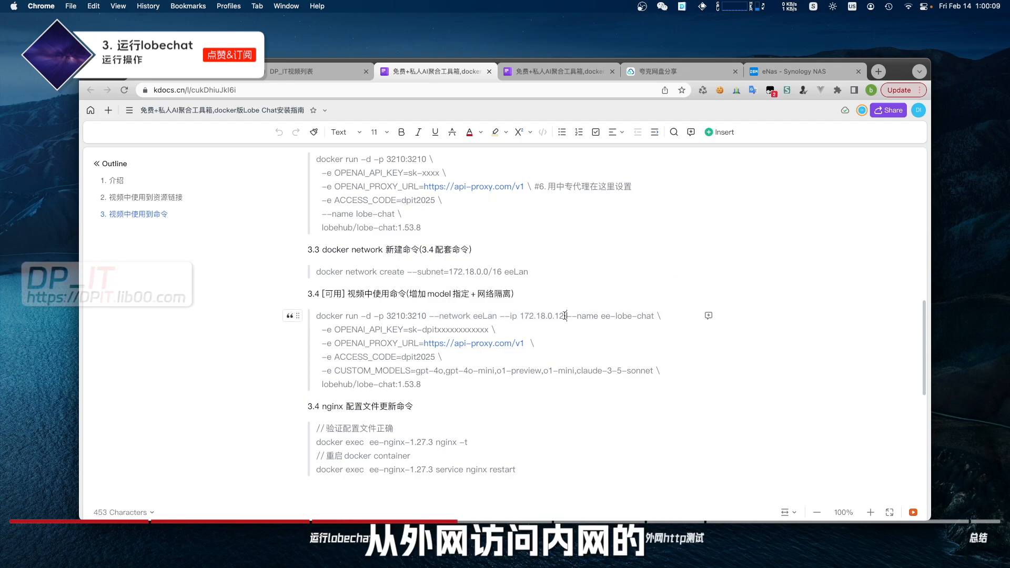
{"action": "left_click_drag", "start_coordinate": [566, 316], "coordinate": [427, 316]}
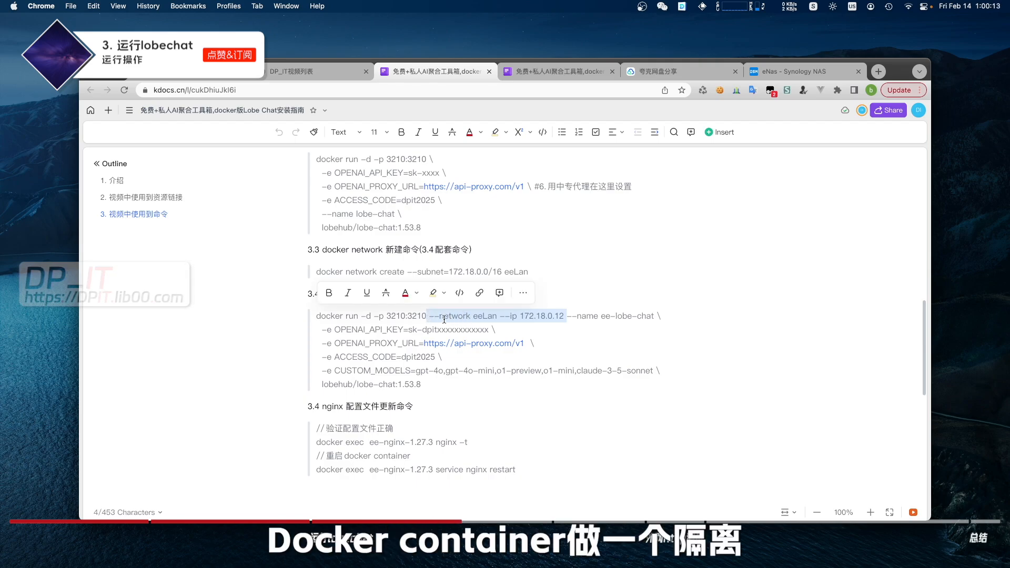
{"action": "left_click", "coordinate": [429, 316]}
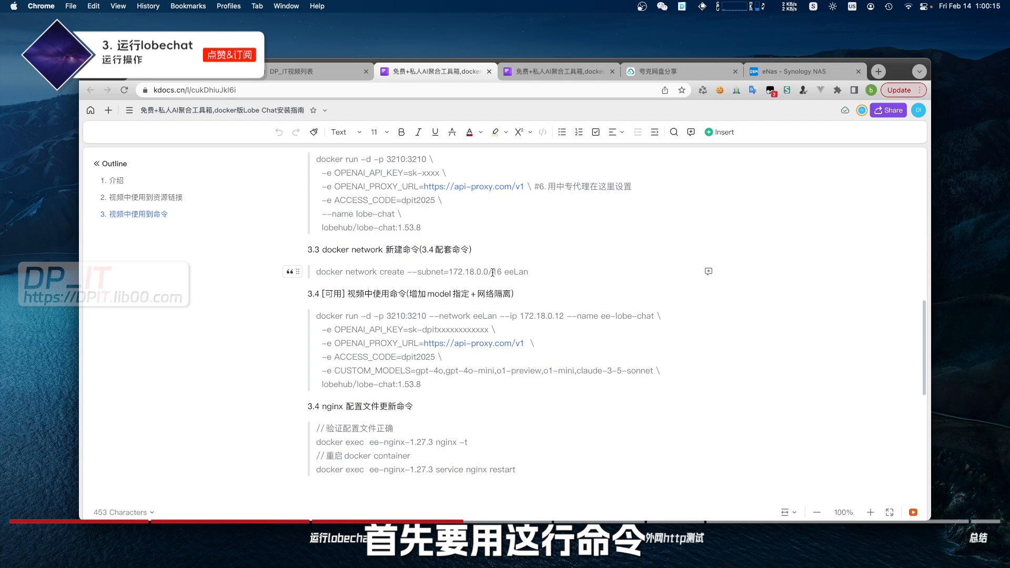
{"action": "left_click_drag", "start_coordinate": [526, 271], "coordinate": [316, 271]}
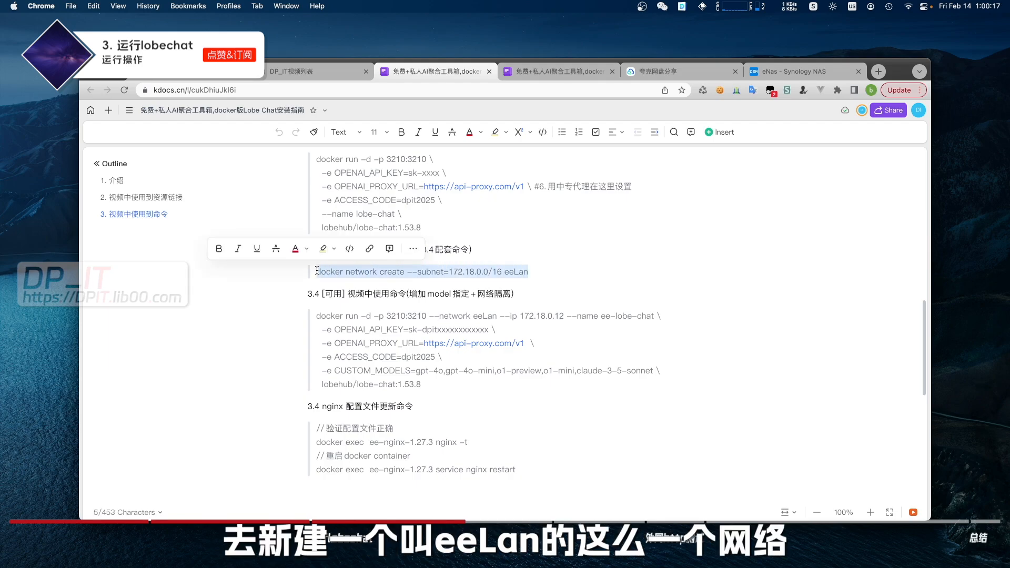
{"action": "left_click", "coordinate": [534, 271]}
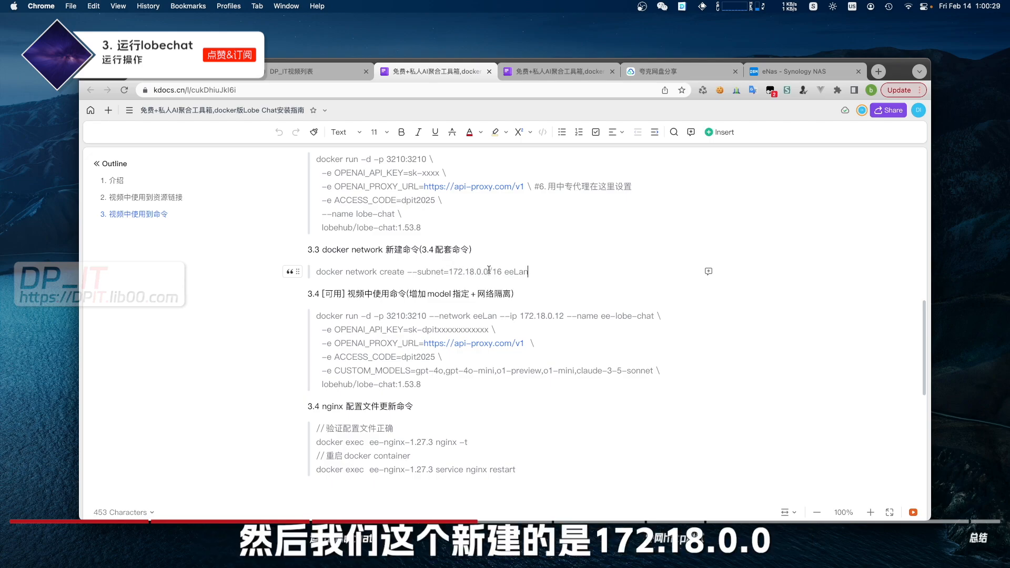
{"action": "left_click_drag", "start_coordinate": [528, 271], "coordinate": [417, 272]}
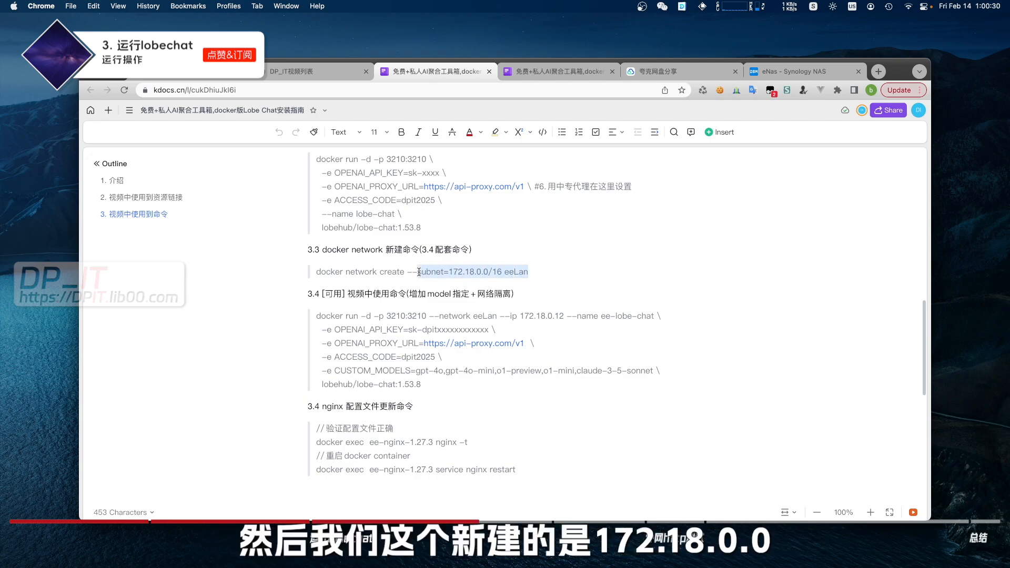
{"action": "left_click", "coordinate": [527, 272]}
{"action": "left_click_drag", "start_coordinate": [529, 271], "coordinate": [344, 272]}
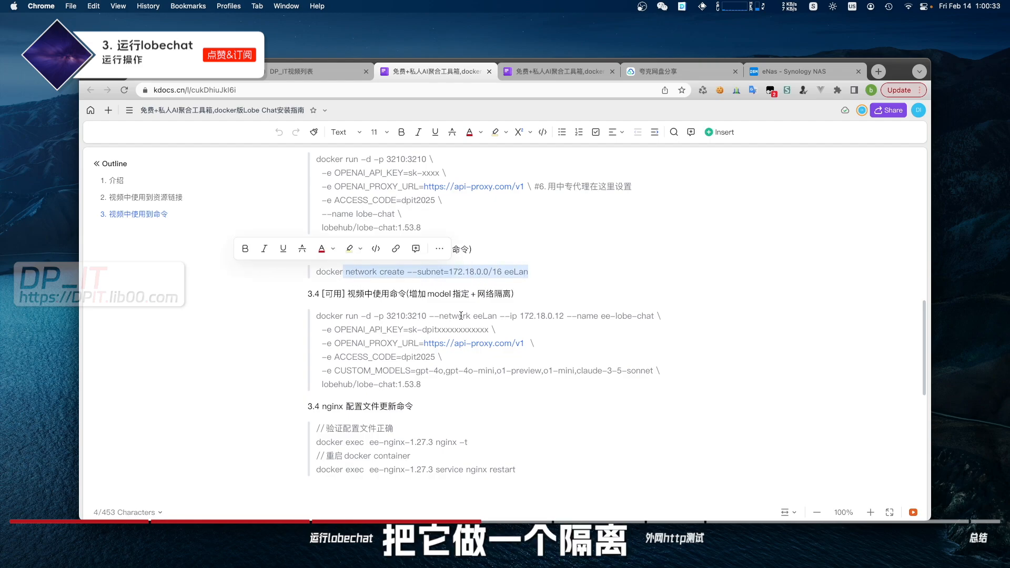
{"action": "left_click_drag", "start_coordinate": [429, 316], "coordinate": [566, 315]}
{"action": "left_click", "coordinate": [479, 316]}
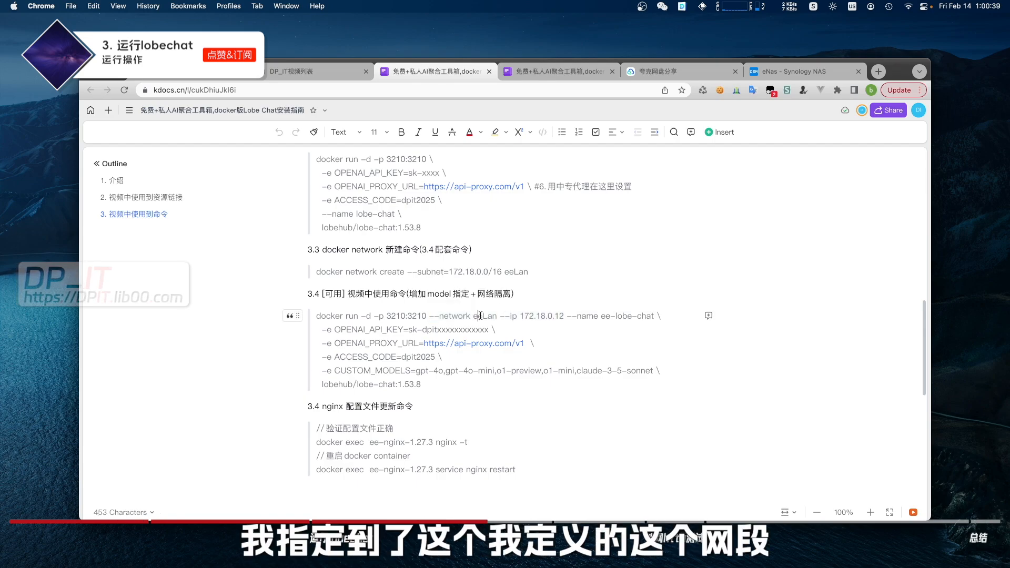
{"action": "left_click_drag", "start_coordinate": [500, 316], "coordinate": [566, 317]}
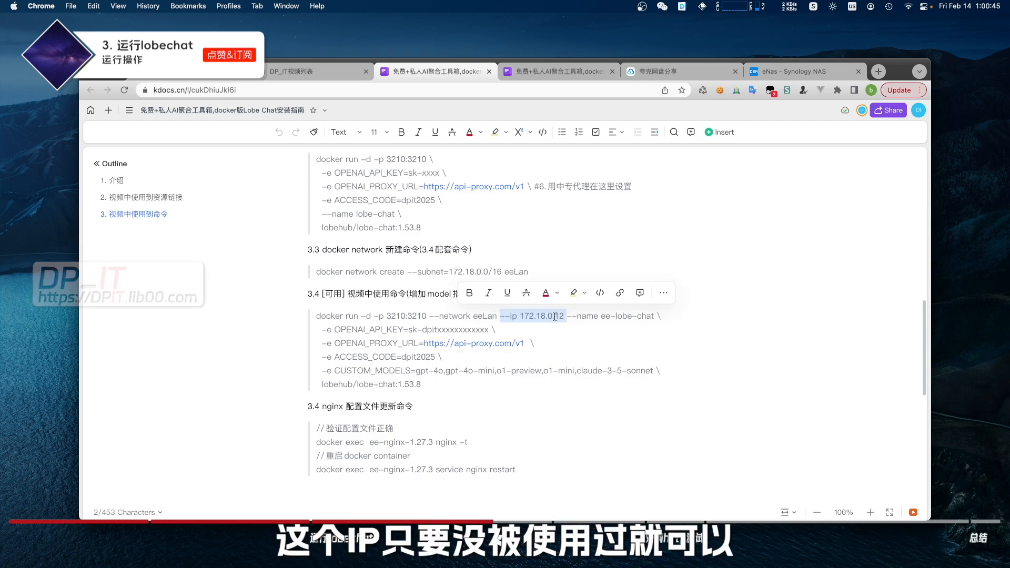
{"action": "scroll", "coordinate": [554, 317], "scroll_direction": "down", "scroll_amount": 1}
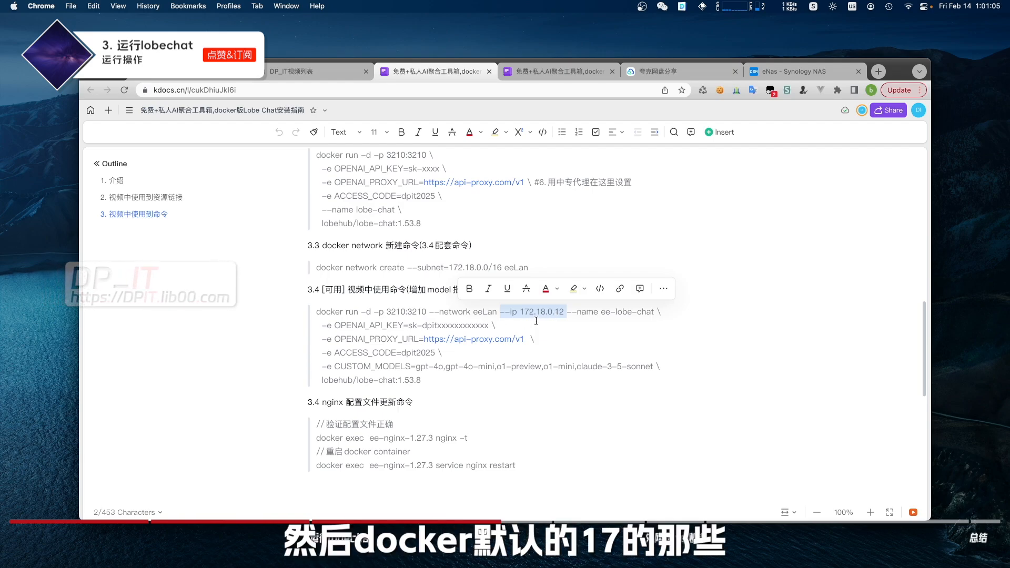
{"action": "left_click", "coordinate": [567, 313]}
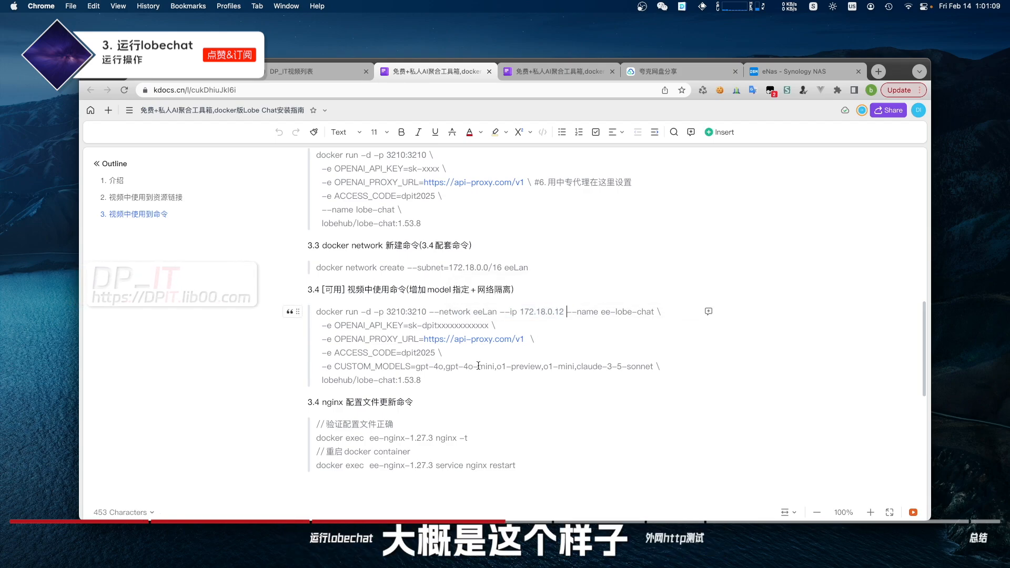
{"action": "left_click_drag", "start_coordinate": [531, 268], "coordinate": [317, 270]}
{"action": "left_click_drag", "start_coordinate": [423, 381], "coordinate": [316, 311]}
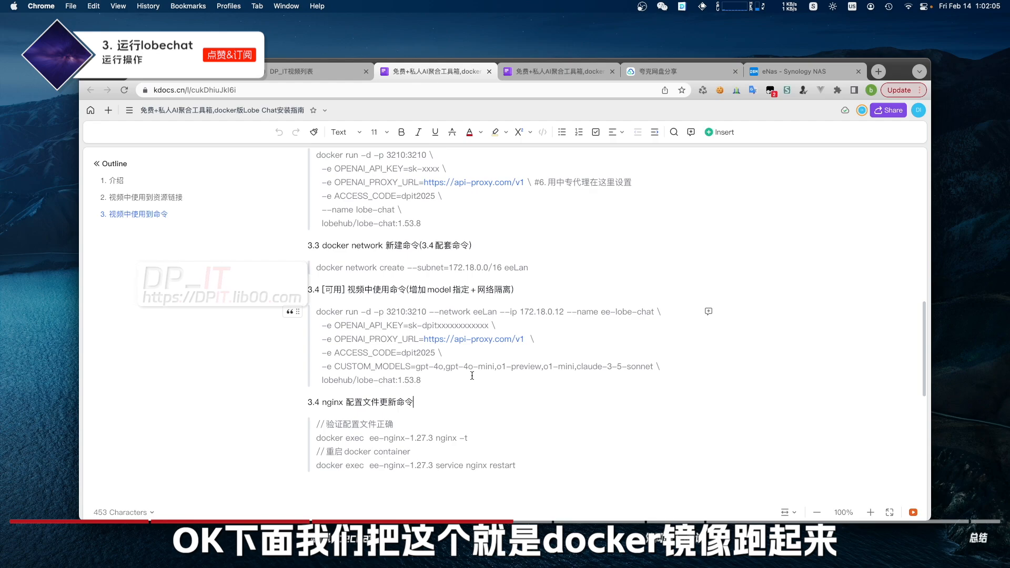
Copy the section 3.4 docker run command block for ee-lobe-chat
{"action": "left_click_drag", "start_coordinate": [433, 378], "coordinate": [316, 311]}
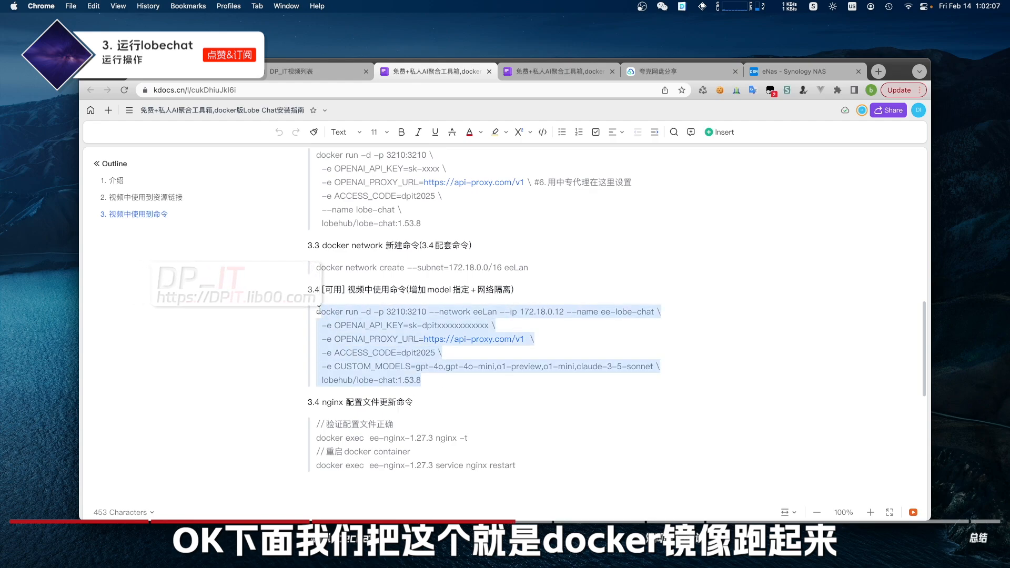
{"action": "key", "text": "cmd+c"}
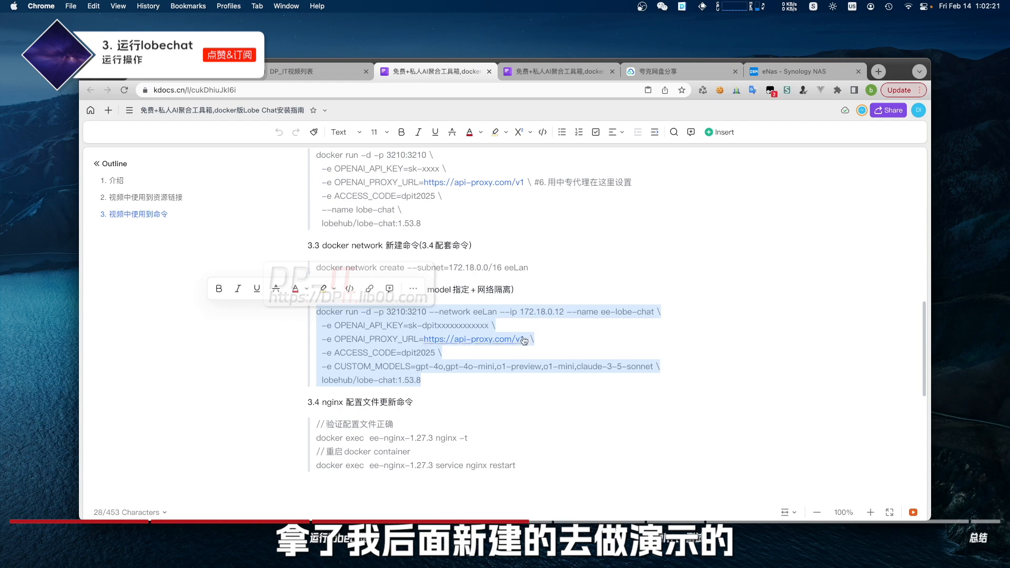
{"action": "left_click", "coordinate": [513, 325]}
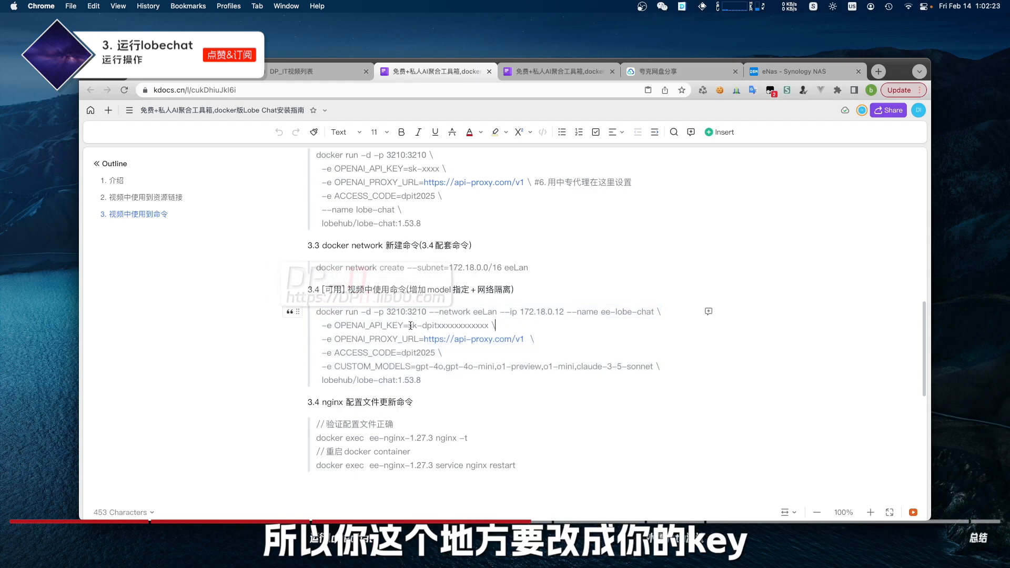
{"action": "left_click_drag", "start_coordinate": [408, 326], "coordinate": [474, 325]}
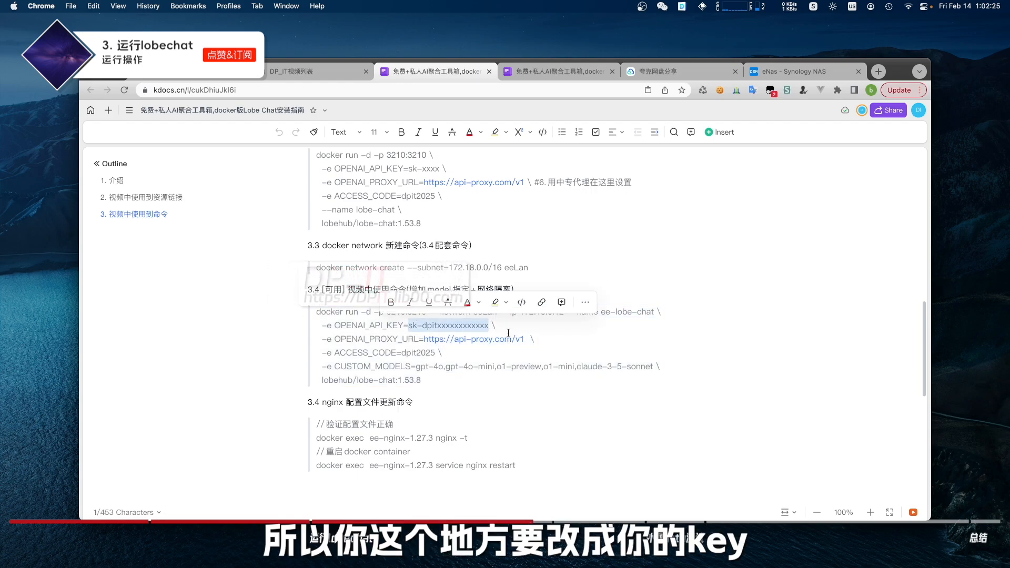
{"action": "left_click_drag", "start_coordinate": [534, 339], "coordinate": [372, 354]}
Copy the docker run block and run it in the NAS ssh session in iTerm2
{"action": "left_click_drag", "start_coordinate": [430, 382], "coordinate": [314, 311]}
{"action": "key", "text": "cmd+c"}
{"action": "key", "text": "super+Tab"}
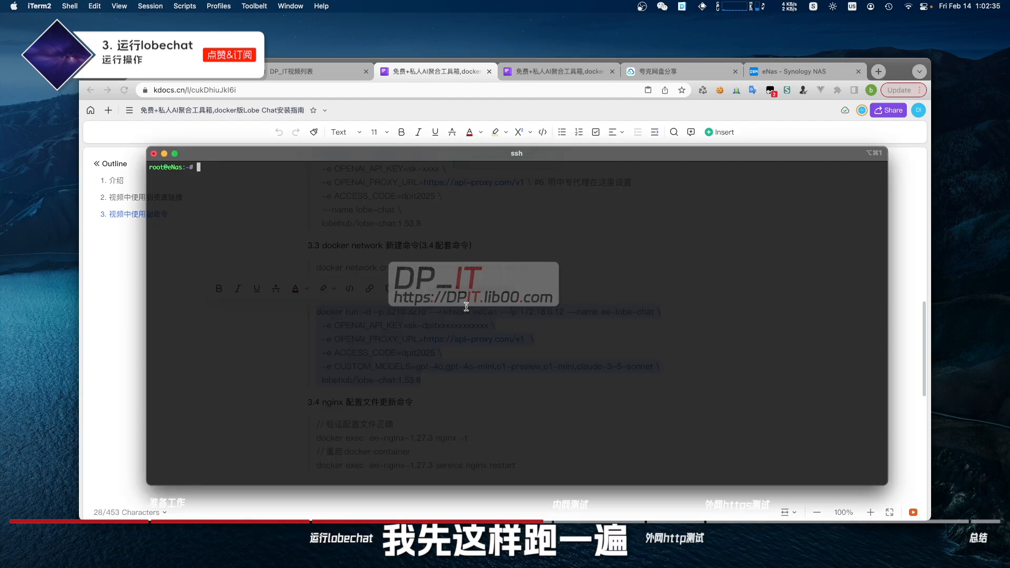
{"action": "key", "text": "super+v"}
{"action": "key", "text": "Return"}
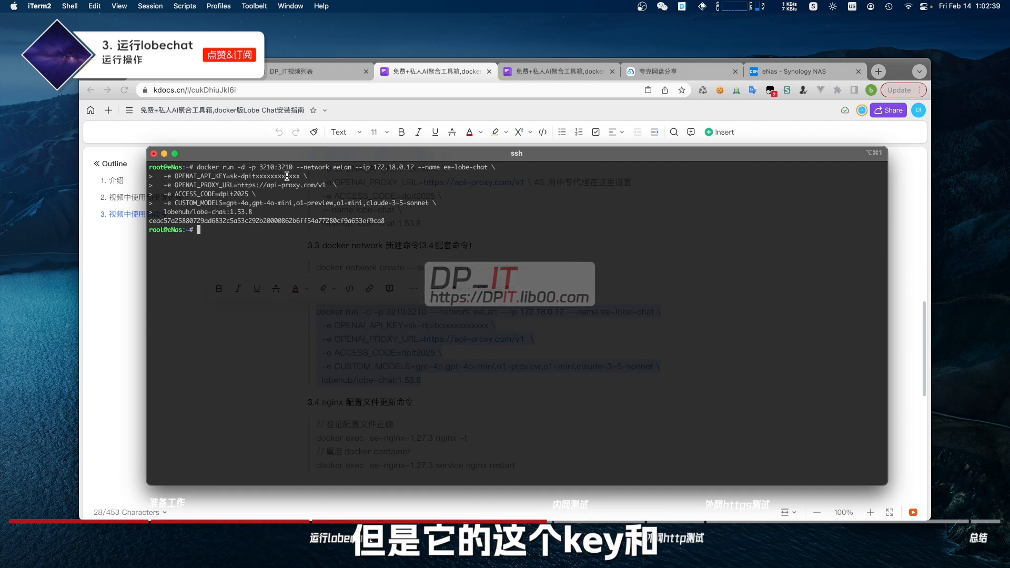
{"action": "left_click_drag", "start_coordinate": [274, 185], "coordinate": [322, 185]}
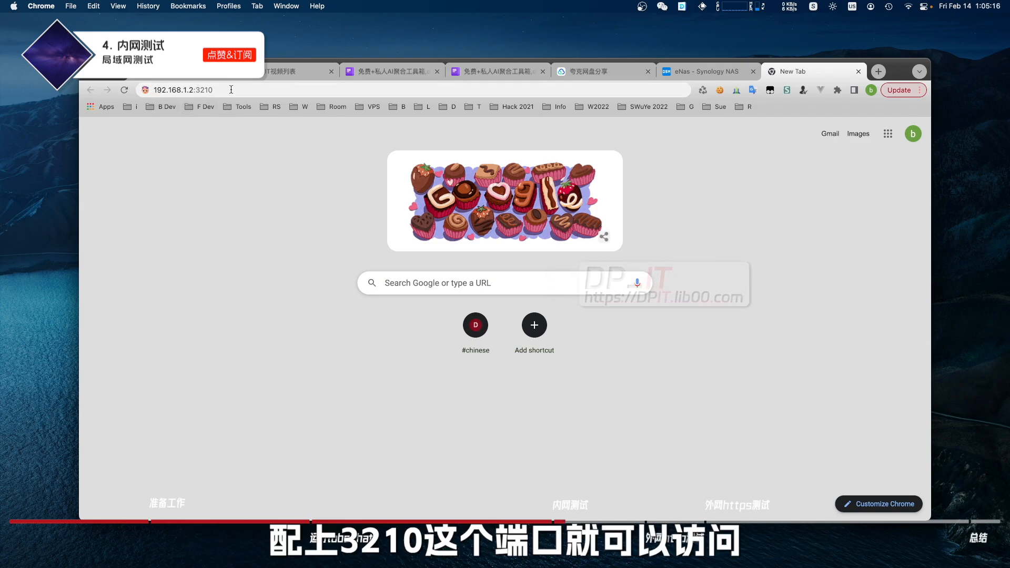
Load LobeChat at 192.168.1.2:3210, choose GPT-4o mini, and send the Dragon Year poem request
{"action": "left_click", "coordinate": [197, 90]}
{"action": "key", "text": "Return"}
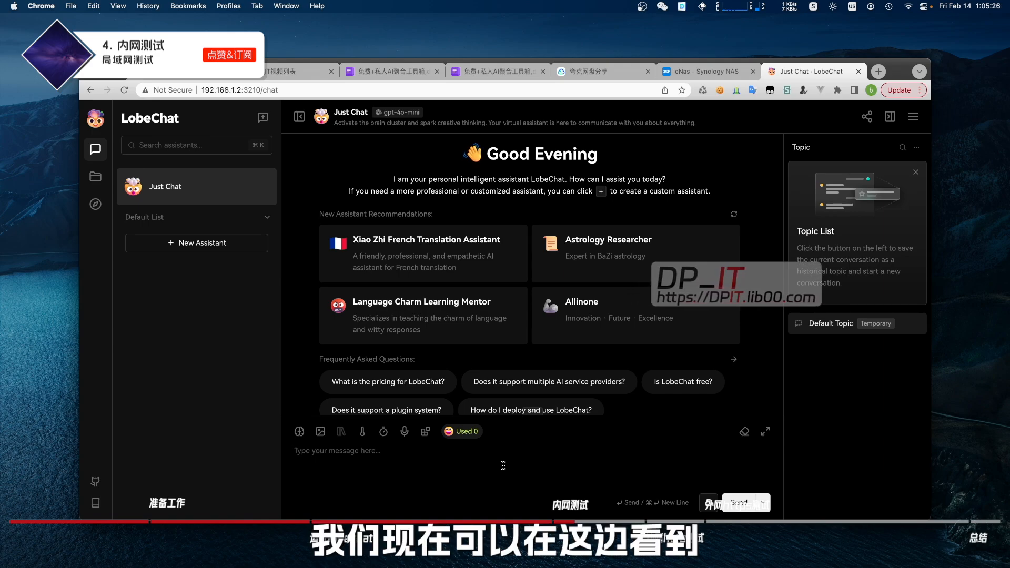
{"action": "left_click", "coordinate": [405, 113]}
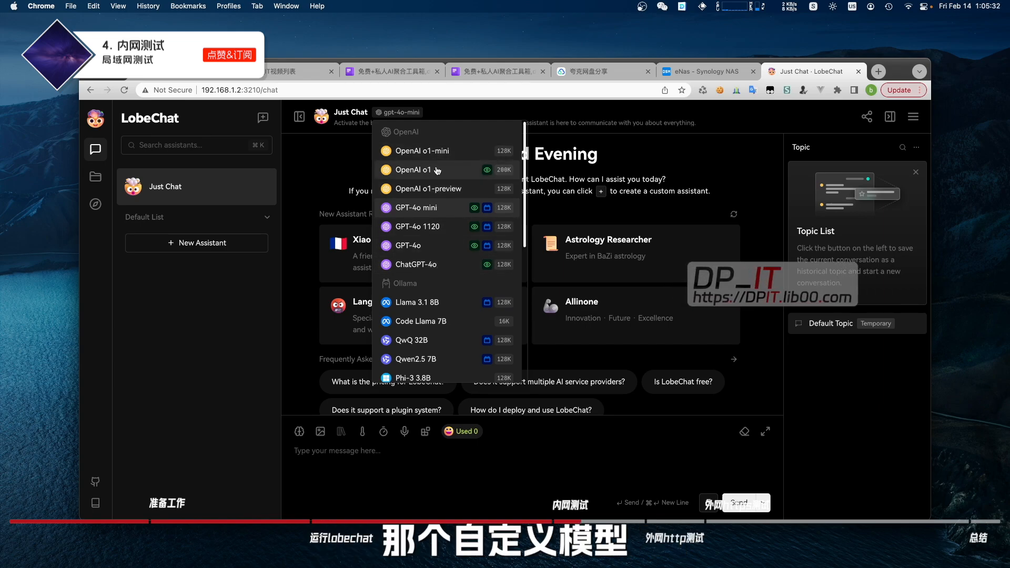
{"action": "left_click", "coordinate": [419, 208]}
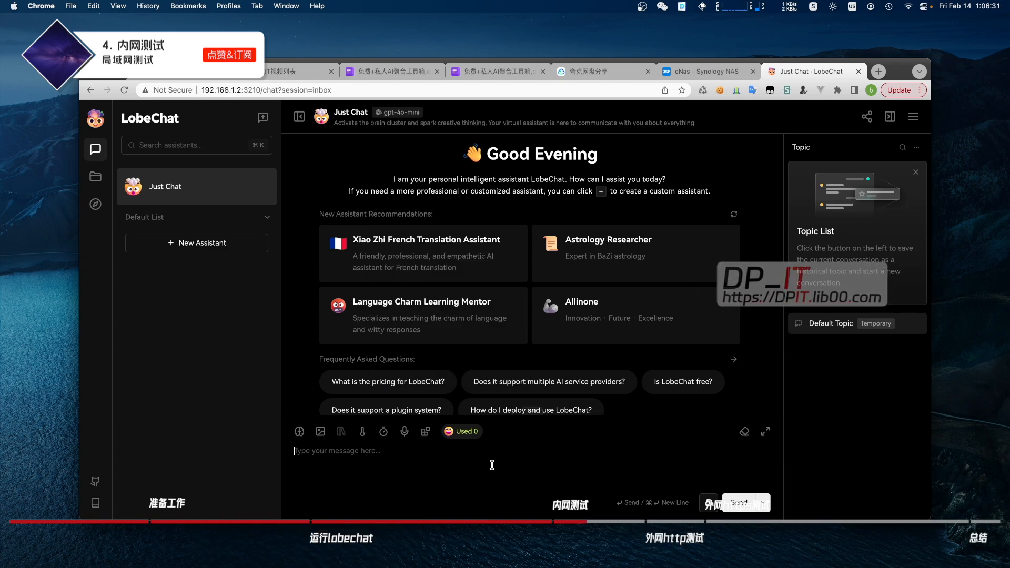
{"action": "key", "text": "super+v"}
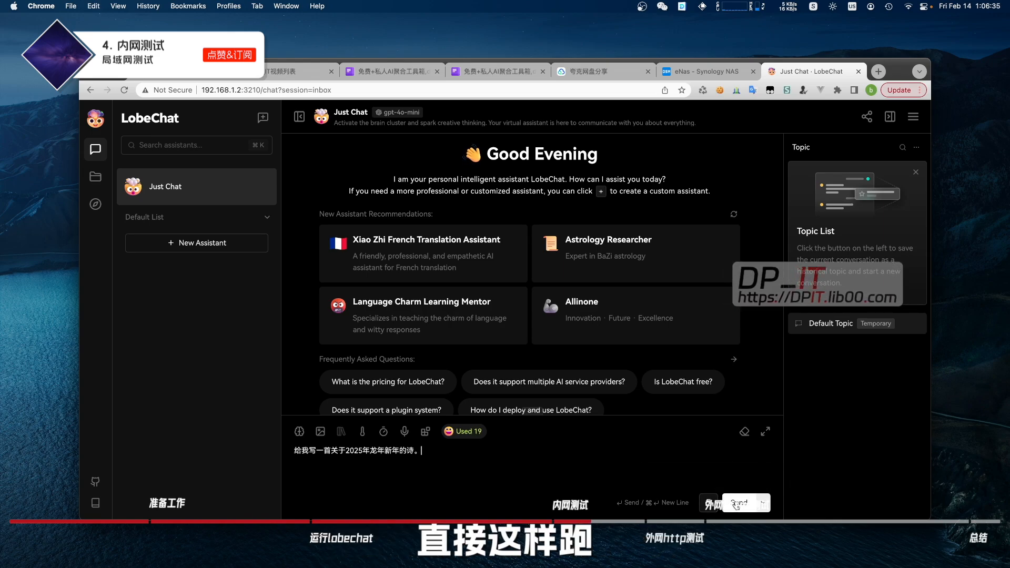
{"action": "key", "text": "Return"}
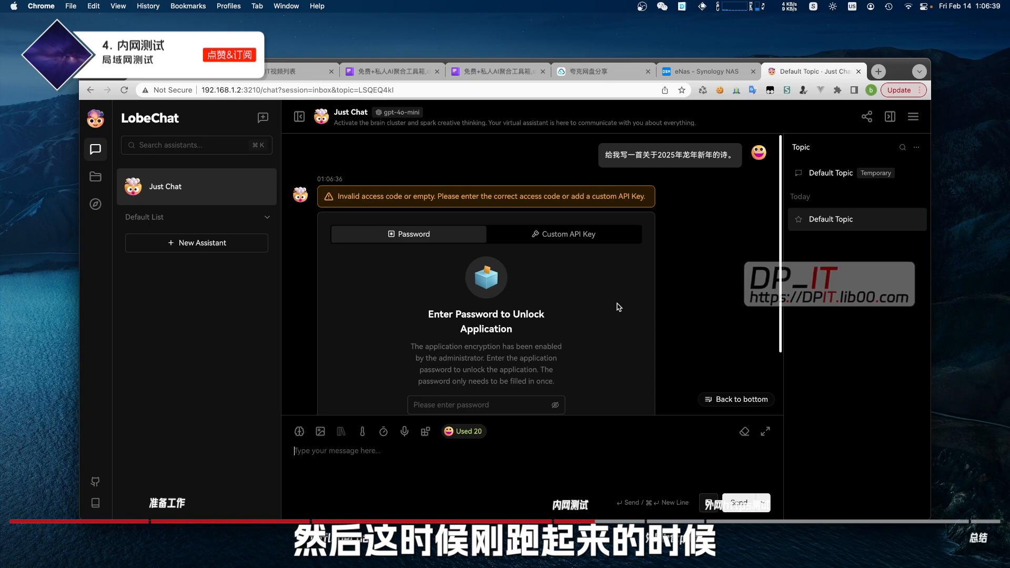
Look up the access code in the install guide, enter it in LobeChat's password field and reveal it
{"action": "scroll", "coordinate": [600, 311], "scroll_direction": "down", "scroll_amount": 3}
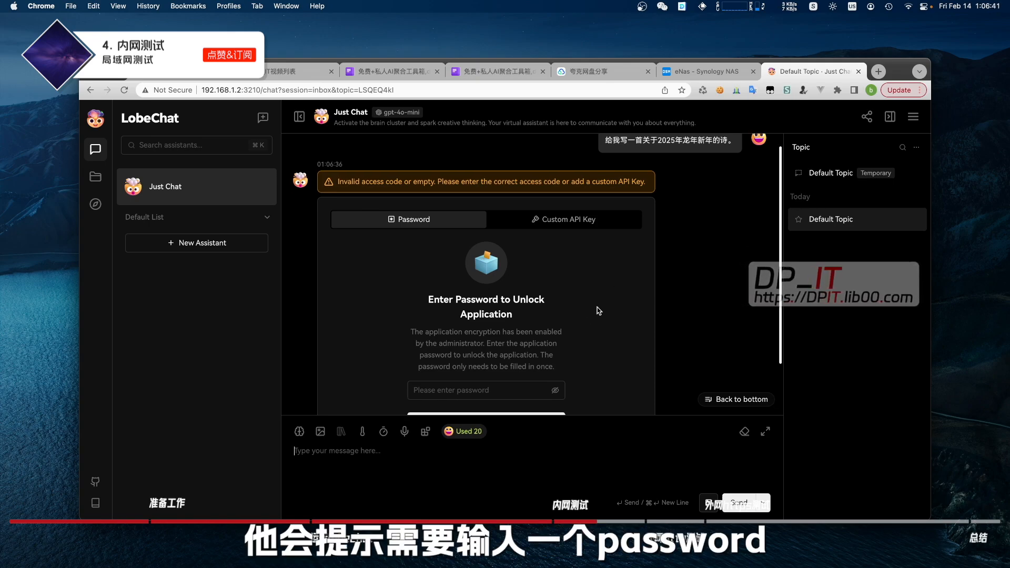
{"action": "left_click", "coordinate": [471, 331]}
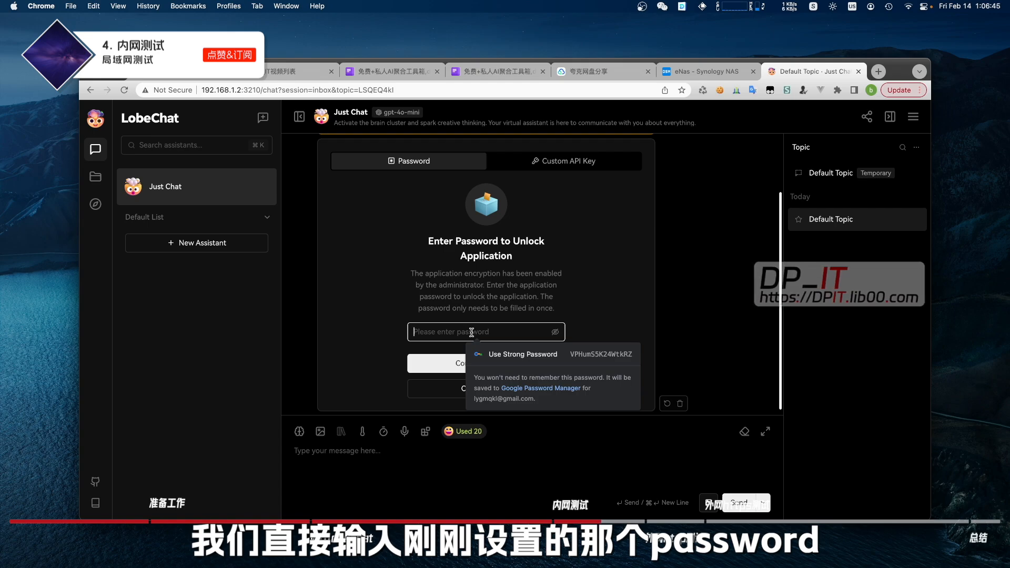
{"action": "left_click", "coordinate": [494, 71]}
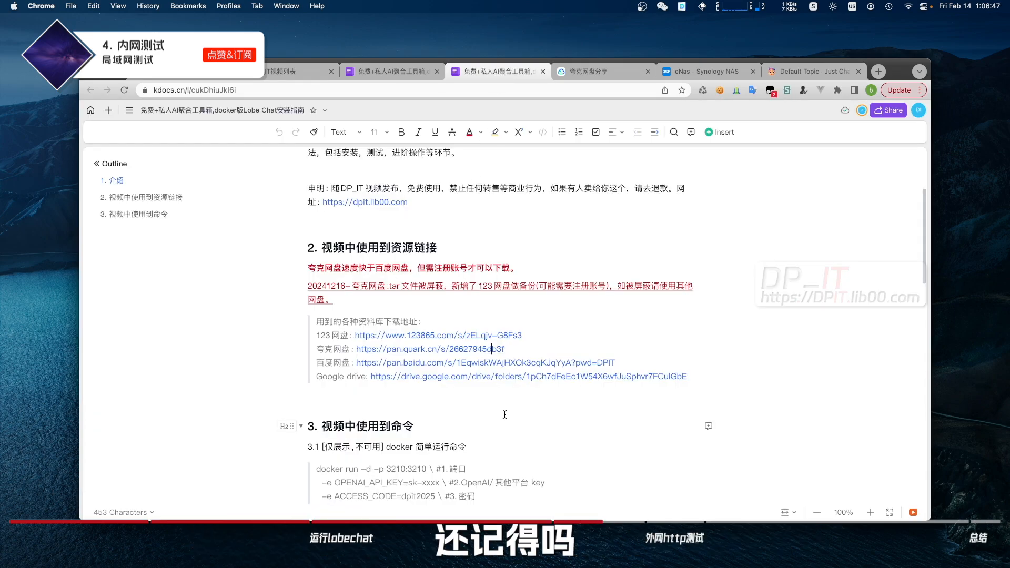
{"action": "scroll", "coordinate": [489, 433], "scroll_direction": "down", "scroll_amount": 5}
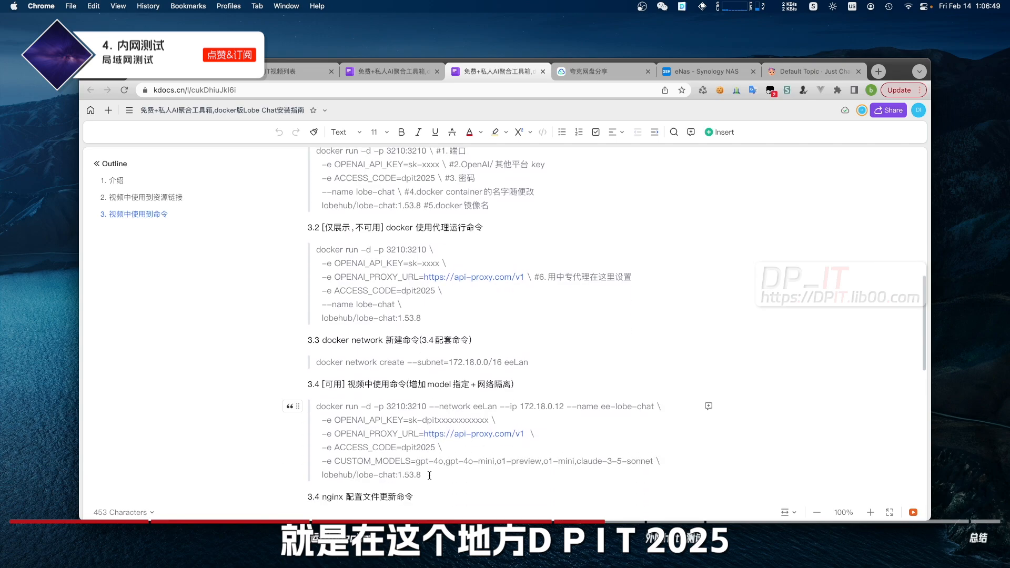
{"action": "left_click_drag", "start_coordinate": [375, 446], "coordinate": [440, 446]}
{"action": "left_click", "coordinate": [442, 446]}
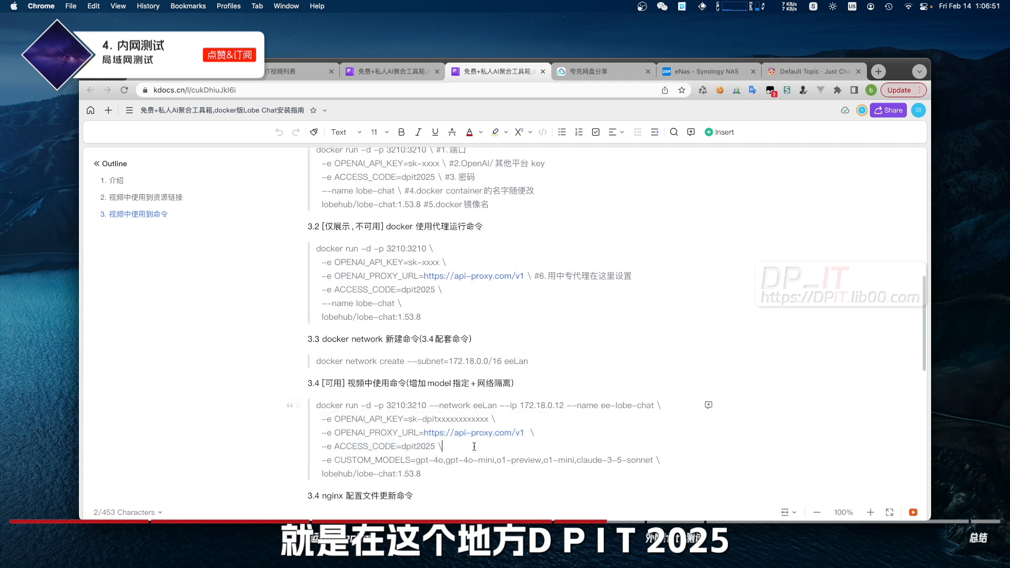
{"action": "left_click", "coordinate": [813, 71]}
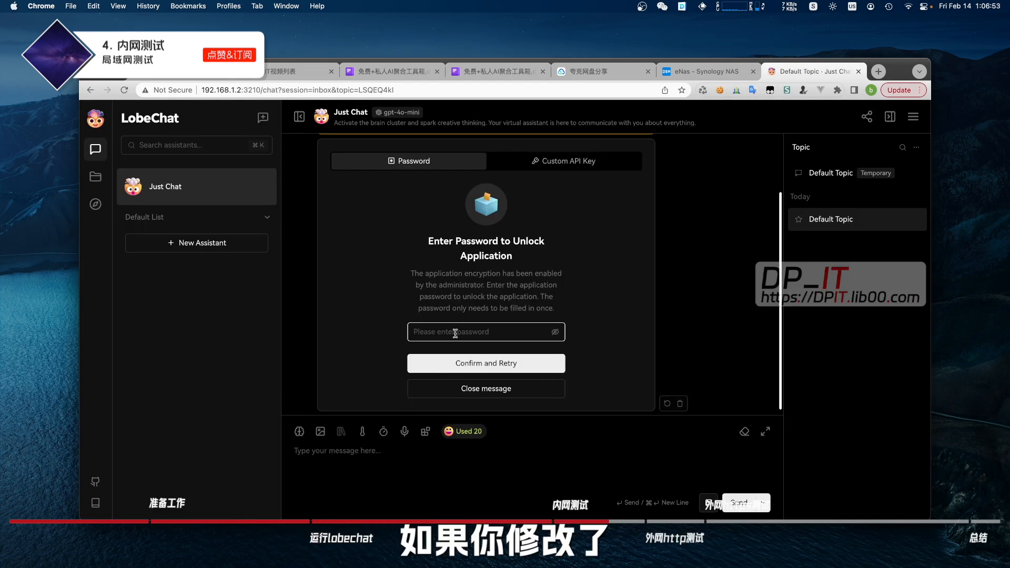
{"action": "type", "text": "dpit"}
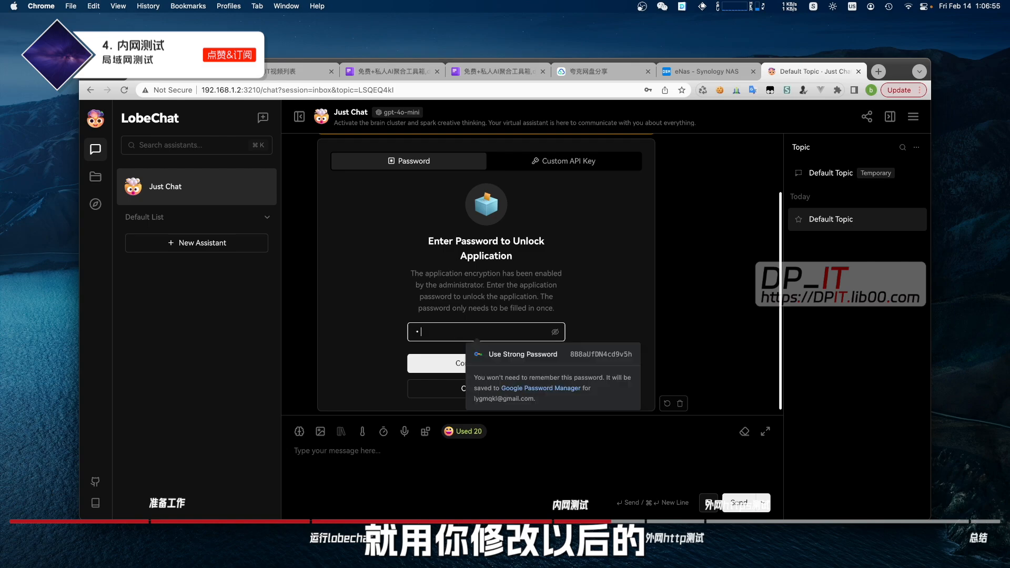
{"action": "type", "text": "1"}
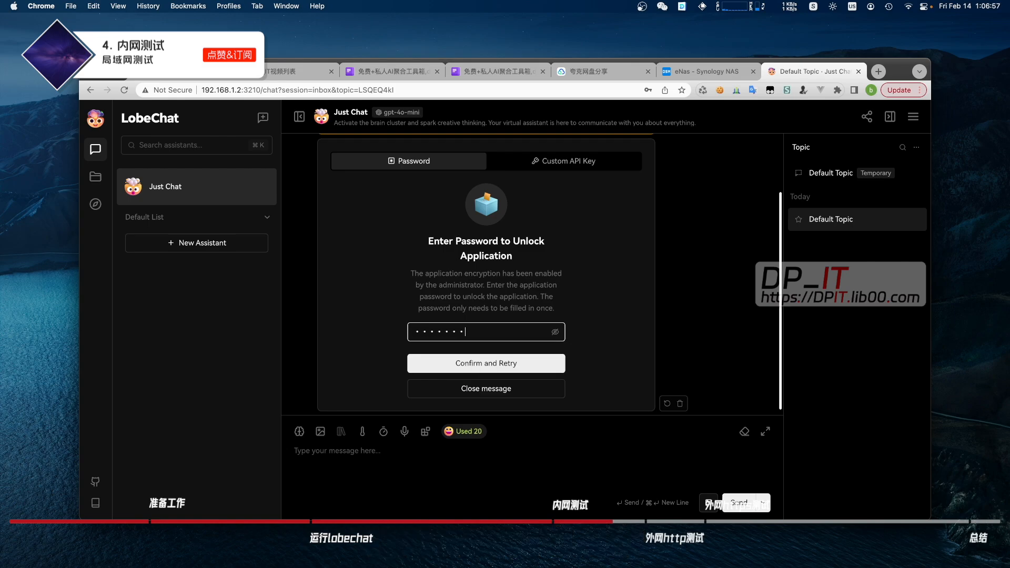
{"action": "left_click", "coordinate": [555, 331]}
Confirm the access password, decline saving it, and get LobeChat's Year of the Dragon poem reply
{"action": "left_click", "coordinate": [511, 365]}
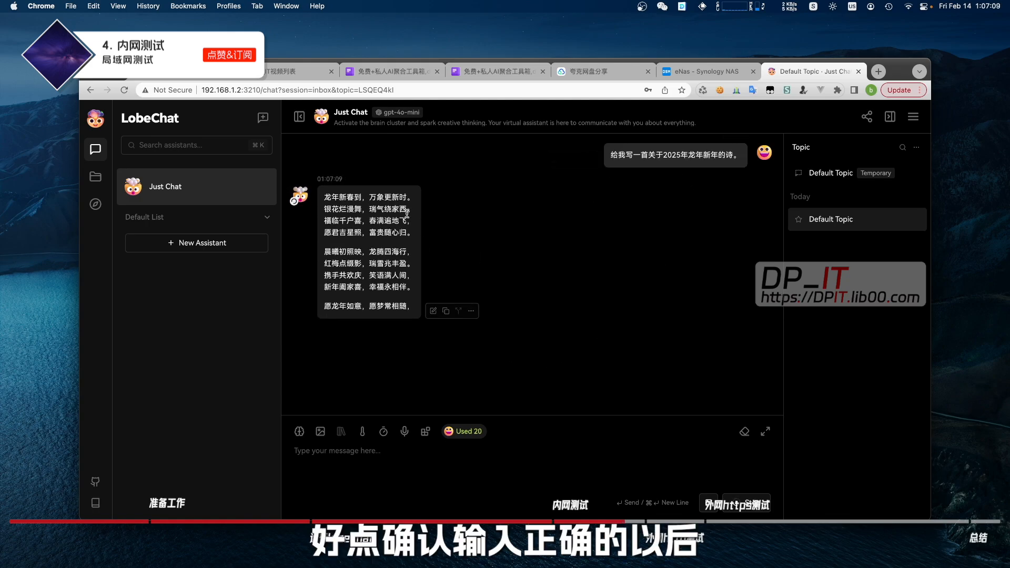
{"action": "left_click", "coordinate": [683, 105]}
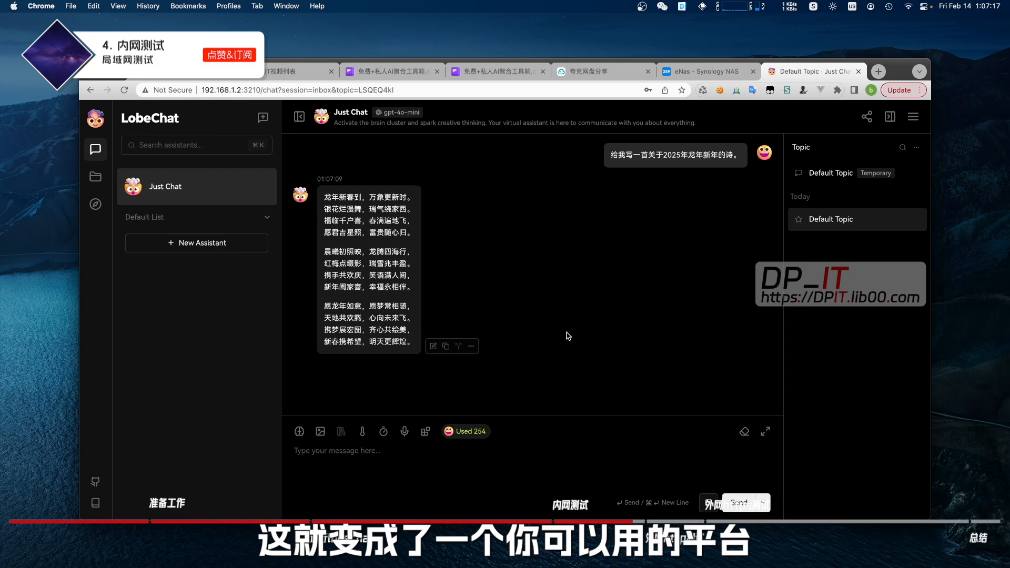
{"action": "left_click", "coordinate": [494, 465]}
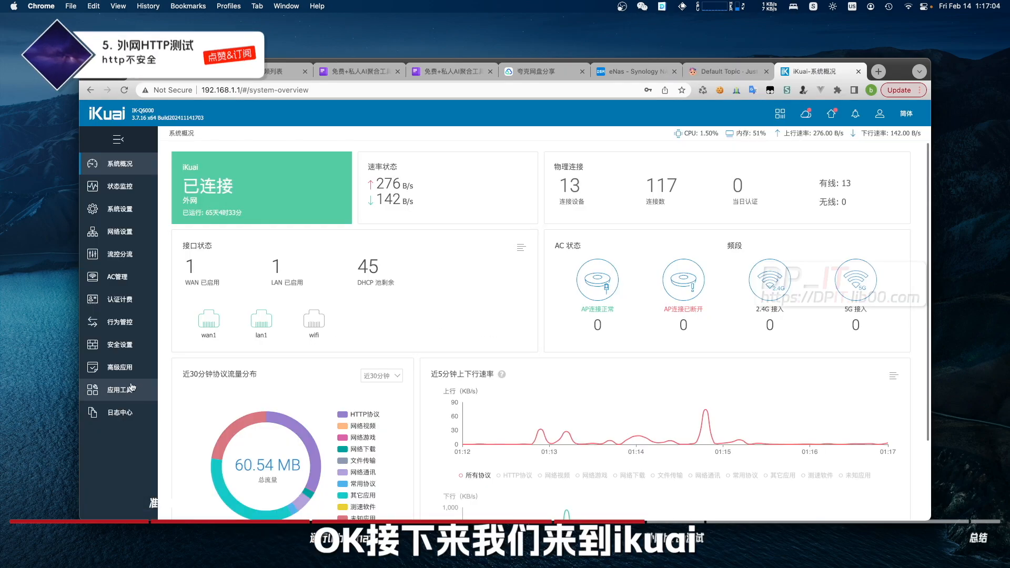
Check the dynamic DNS domain name listed under iKuai's 高级应用 > 动态域名
{"action": "left_click", "coordinate": [126, 368]}
{"action": "left_click", "coordinate": [176, 163]}
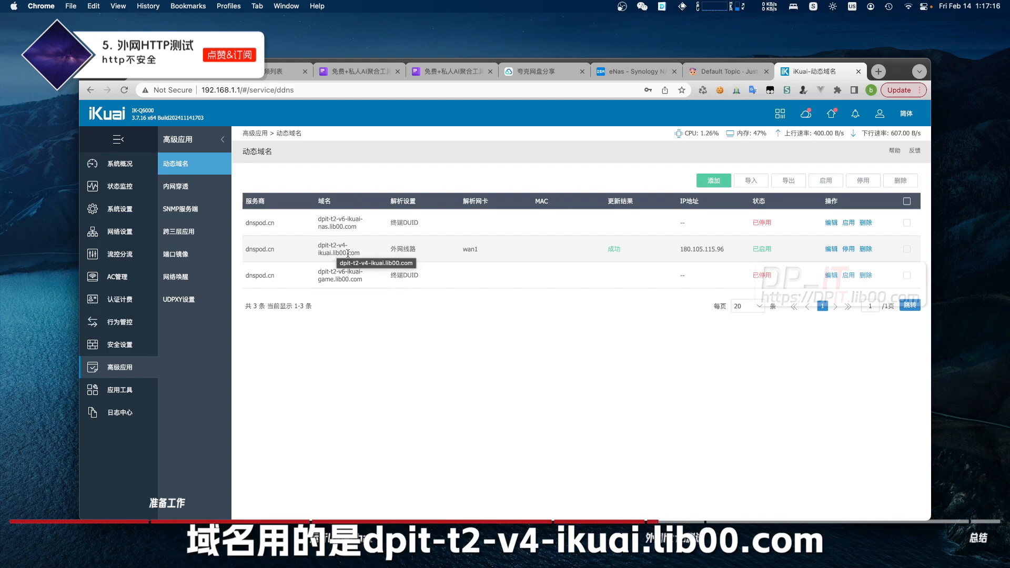
{"action": "left_click_drag", "start_coordinate": [360, 254], "coordinate": [322, 245]}
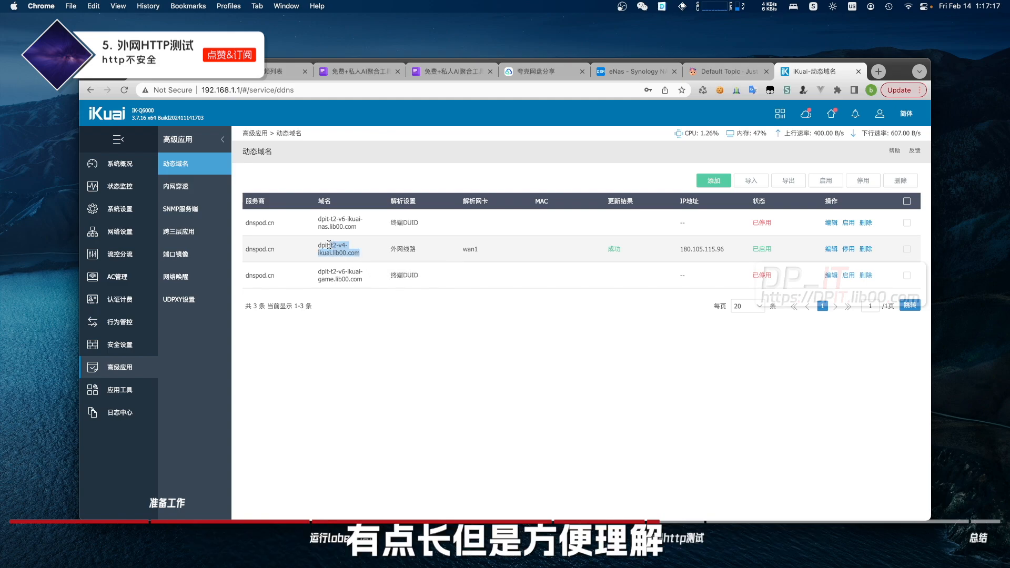
{"action": "left_click", "coordinate": [423, 251]}
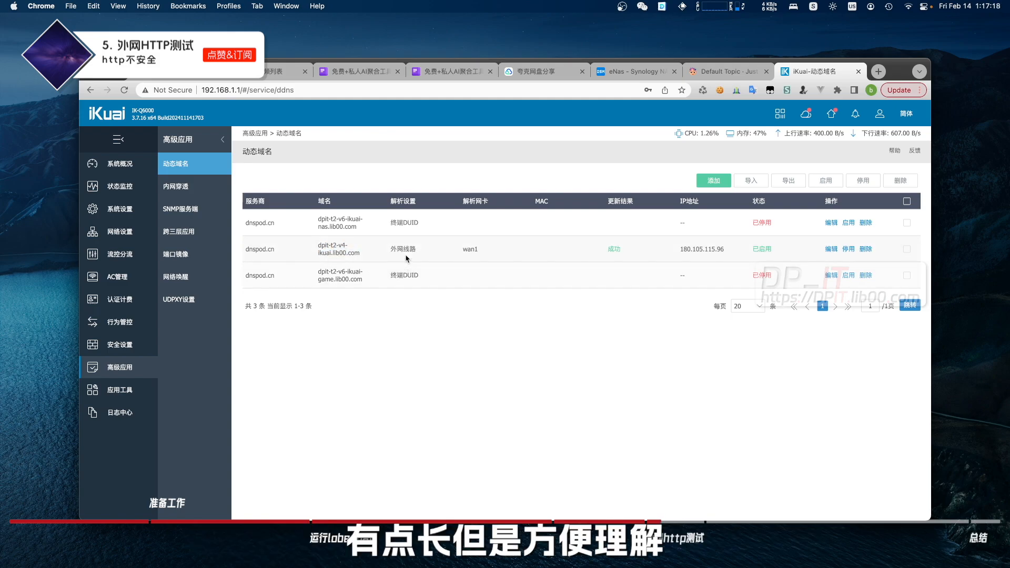
Confirm the eNas_lobechat port-mapping rule forwards port 3210 to 192.168.1.2
{"action": "left_click", "coordinate": [128, 235]}
{"action": "left_click", "coordinate": [202, 413]}
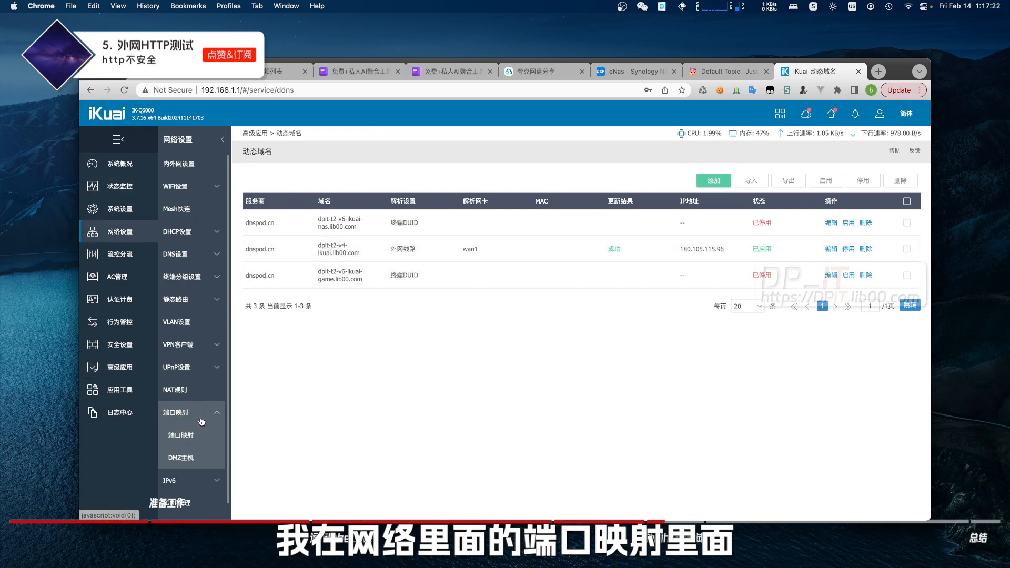
{"action": "left_click", "coordinate": [200, 434]}
{"action": "scroll", "coordinate": [549, 391], "scroll_direction": "down", "scroll_amount": 4}
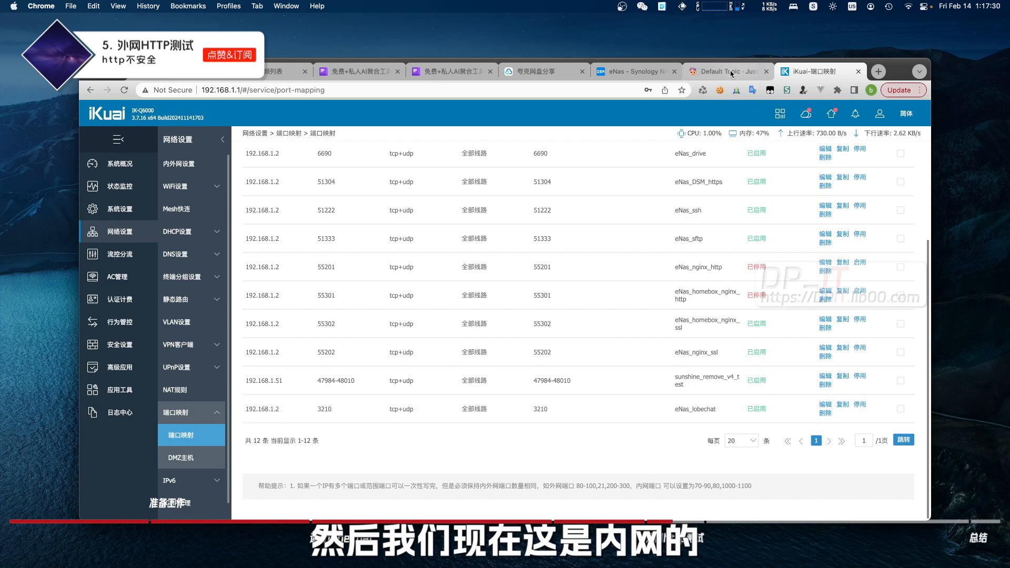
{"action": "left_click", "coordinate": [747, 72]}
{"action": "left_click", "coordinate": [876, 71]}
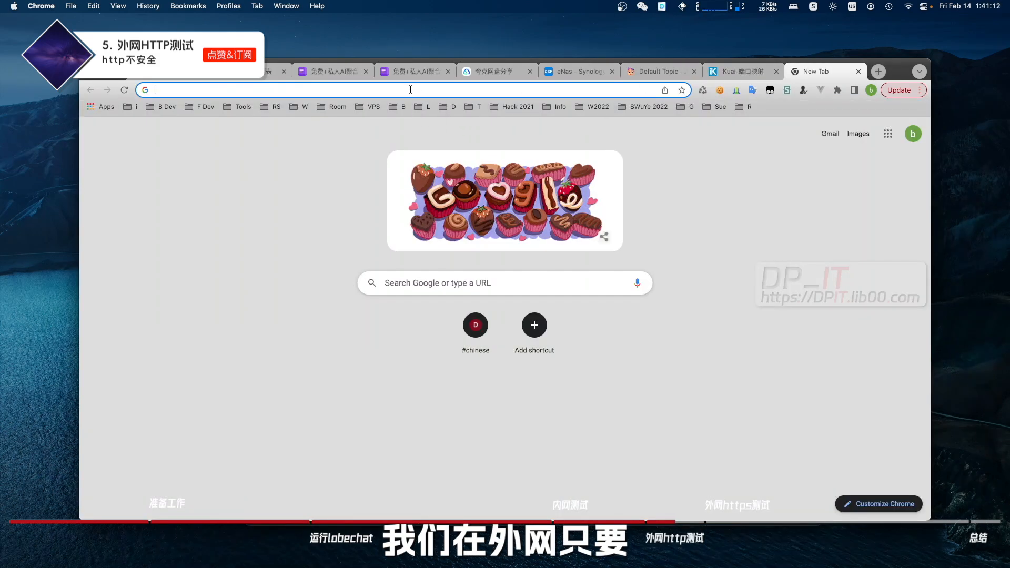
{"action": "left_click", "coordinate": [409, 89]}
{"action": "type", "text": "http://dpit-t2-v4-ikuai.lib00.com:3210/"}
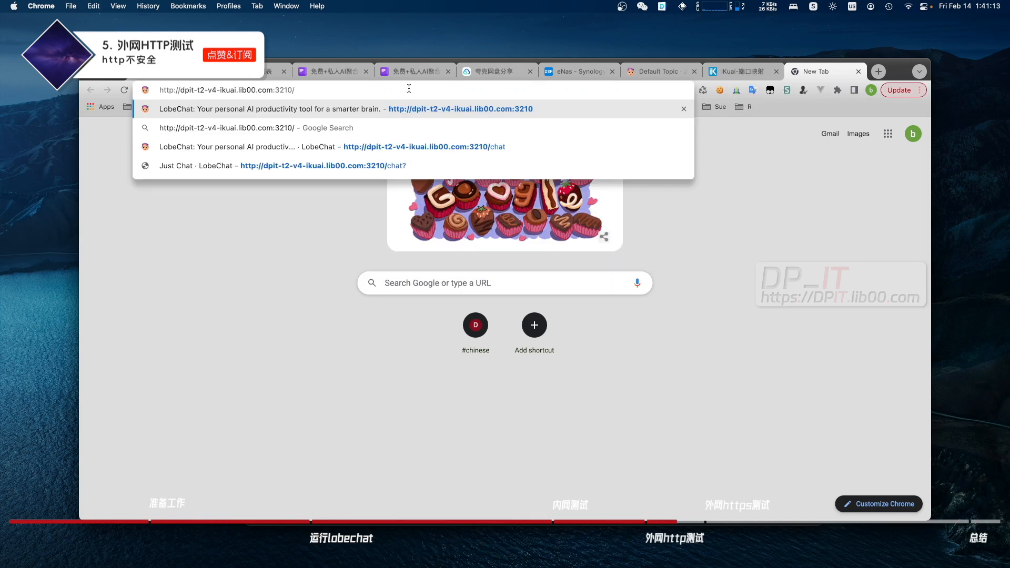
{"action": "key", "text": "Return"}
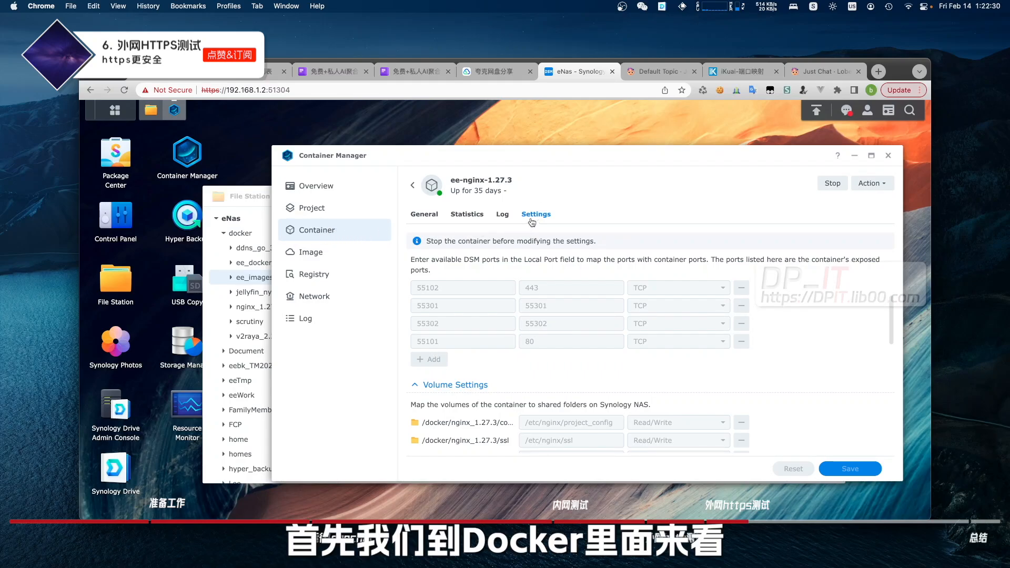
Inspect ee-nginx-1.27.3's port mappings (55102→443, 55101→80), then bring up Finder's lobechat folder
{"action": "scroll", "coordinate": [476, 301], "scroll_direction": "up", "scroll_amount": 1}
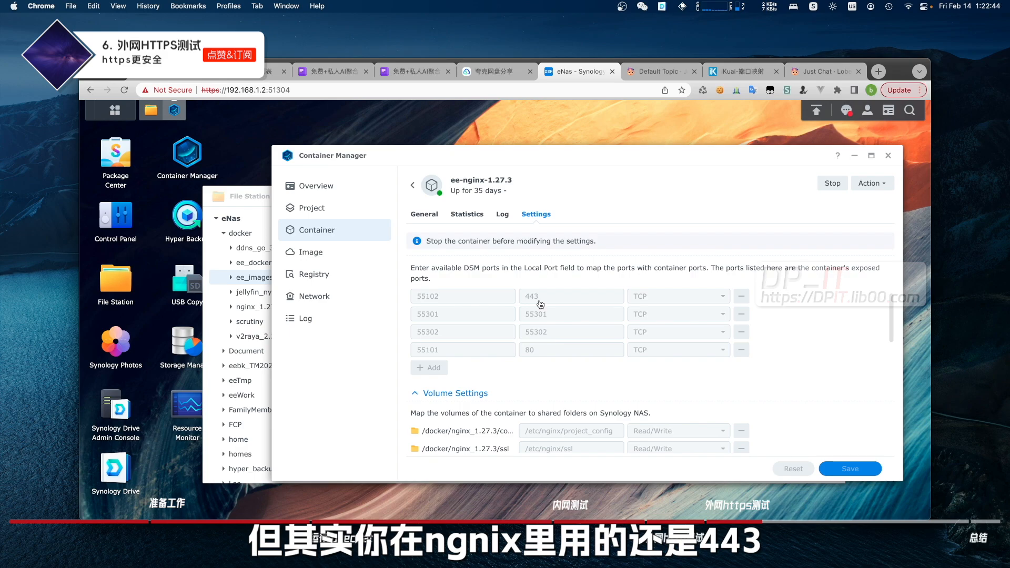
{"action": "key", "text": "super+Tab"}
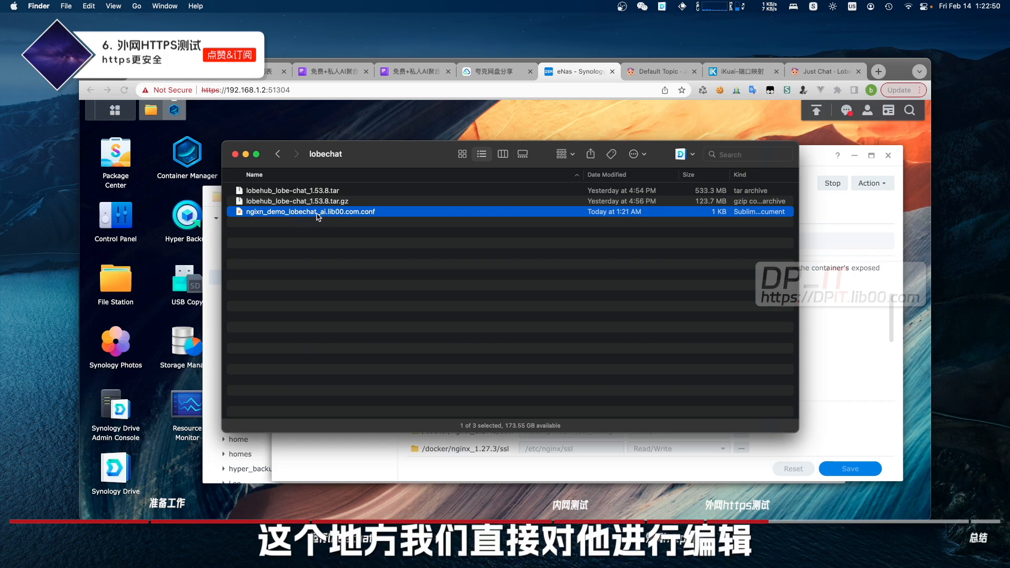
Open nginx_demo_lobechat_ai.lib00.com.conf in Sublime Text and review its listen 443 ssl line
{"action": "right_click", "coordinate": [318, 216]}
{"action": "mouse_move", "coordinate": [368, 229]}
{"action": "left_click", "coordinate": [578, 235]}
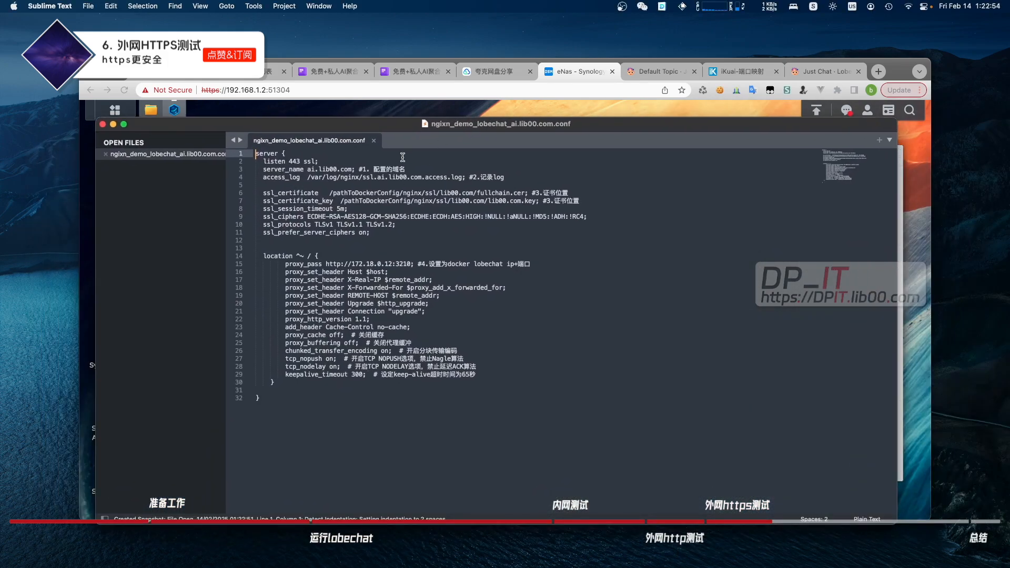
{"action": "left_click_drag", "start_coordinate": [317, 162], "coordinate": [263, 161]}
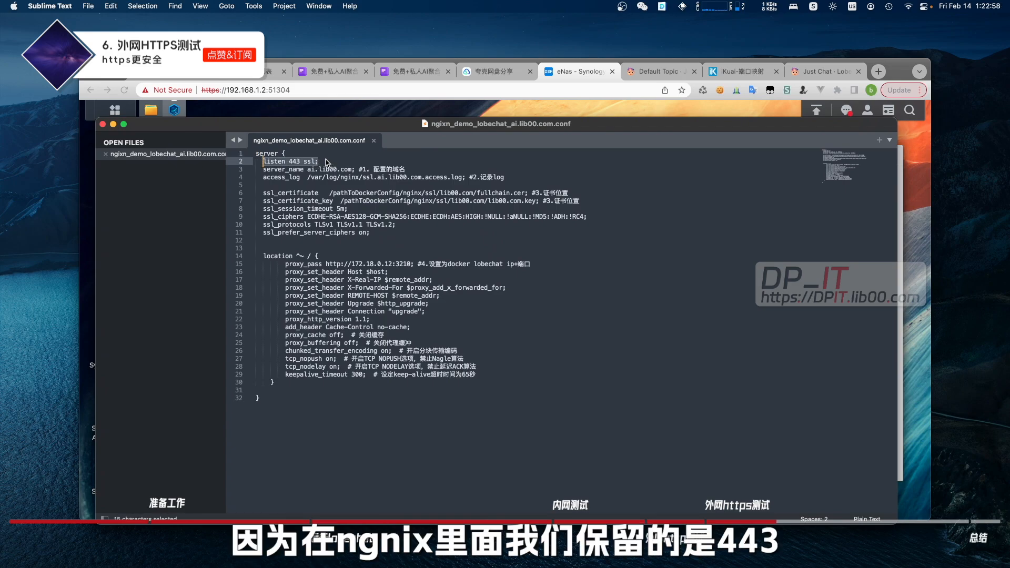
Change server_name and the access-log file name to dpit-t2-v4-ikuai.lib00.com
{"action": "left_click", "coordinate": [352, 169]}
{"action": "key", "text": "Left"}
{"action": "key", "text": "Left"}
{"action": "key", "text": "Left"}
{"action": "key", "text": "Left"}
{"action": "key", "text": "Left"}
{"action": "key", "text": "Left"}
{"action": "key", "text": "Left"}
{"action": "key", "text": "Left"}
{"action": "key", "text": "Left"}
{"action": "key", "text": "Left"}
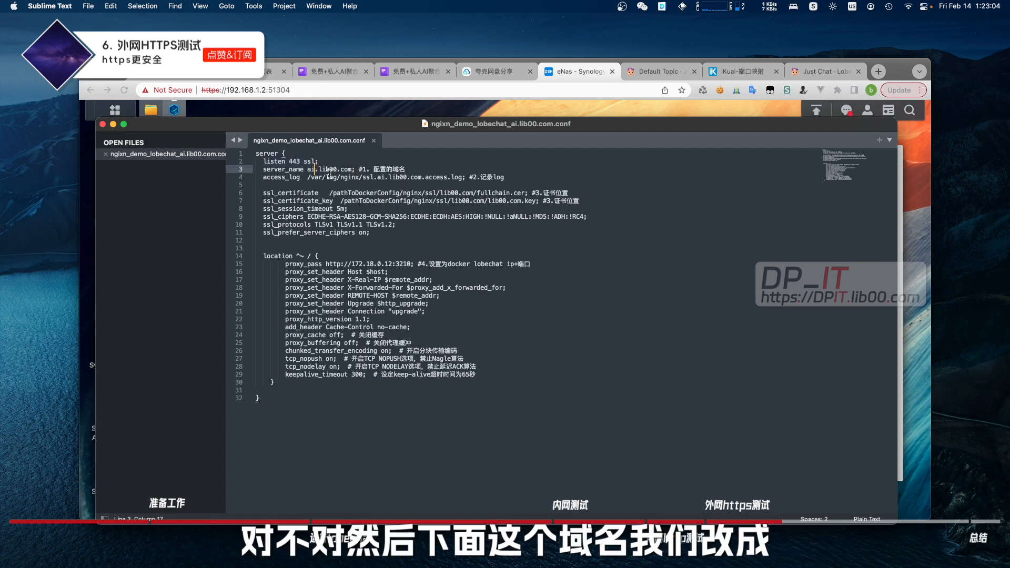
{"action": "key", "text": "BackSpace"}
{"action": "key", "text": "BackSpace"}
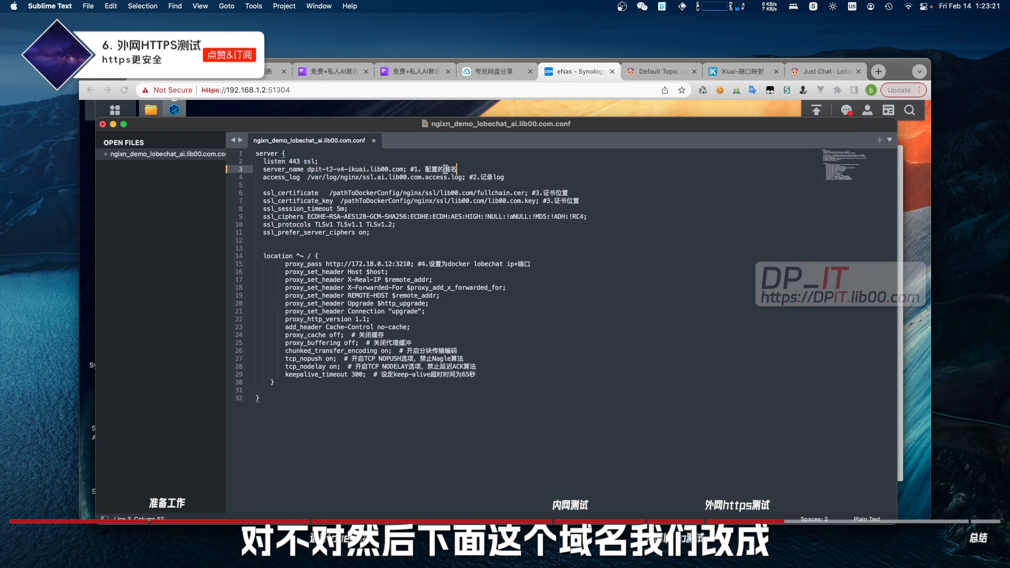
{"action": "left_click_drag", "start_coordinate": [307, 169], "coordinate": [405, 170]}
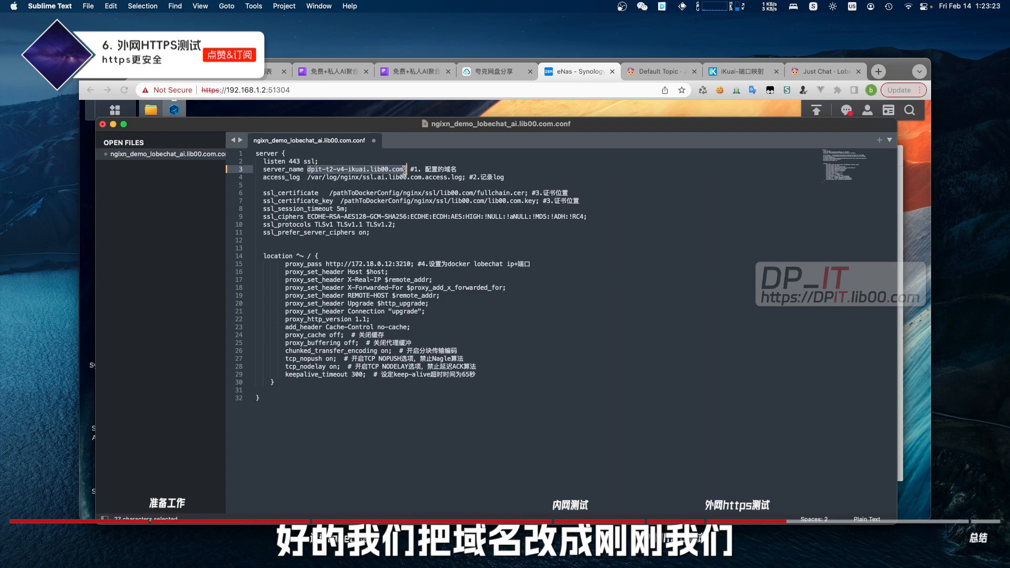
{"action": "key", "text": "super+c"}
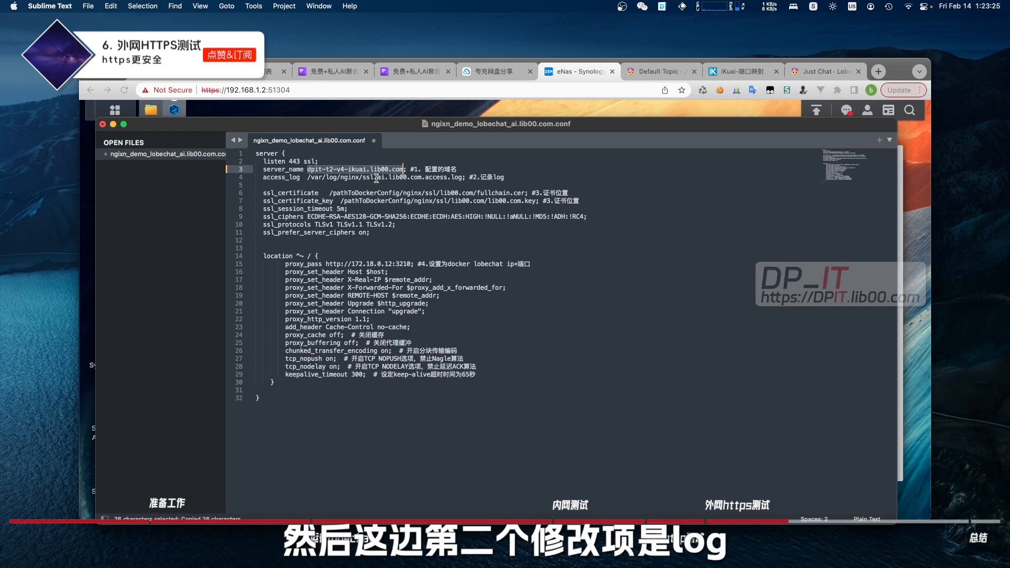
{"action": "left_click", "coordinate": [377, 177]}
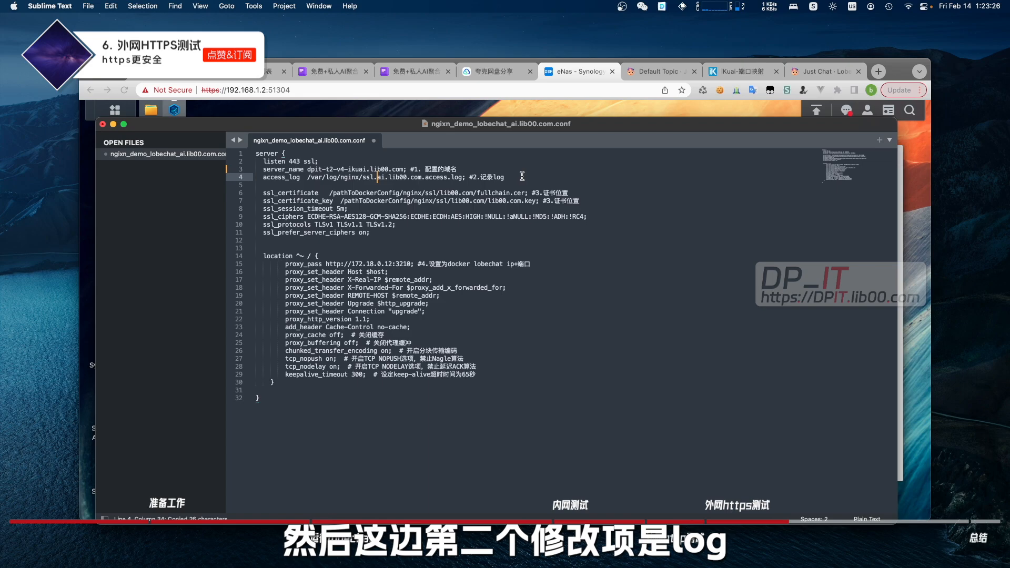
{"action": "left_click", "coordinate": [424, 177], "text": "shift"}
{"action": "key", "text": "super+v"}
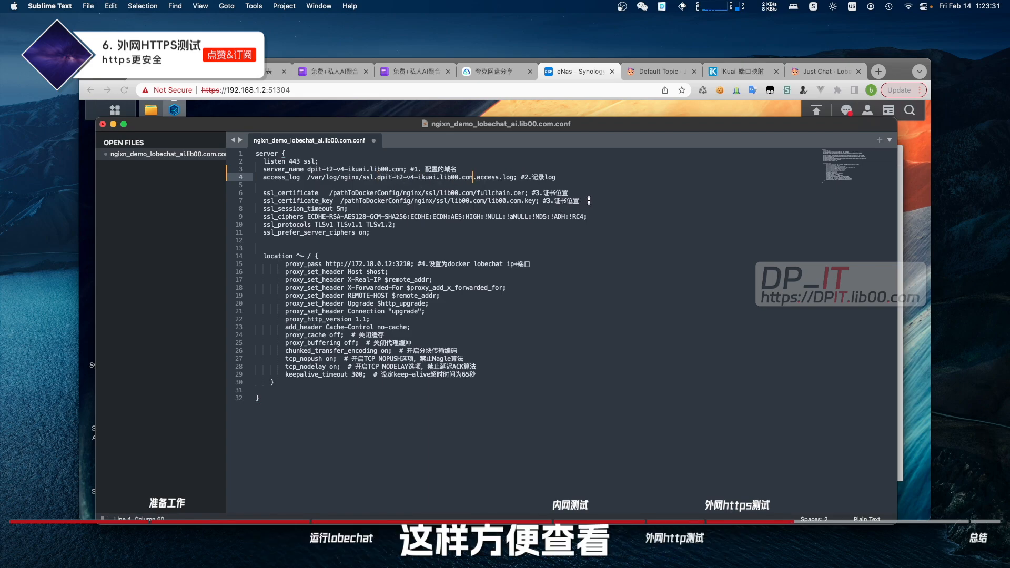
{"action": "left_click_drag", "start_coordinate": [589, 201], "coordinate": [255, 192]}
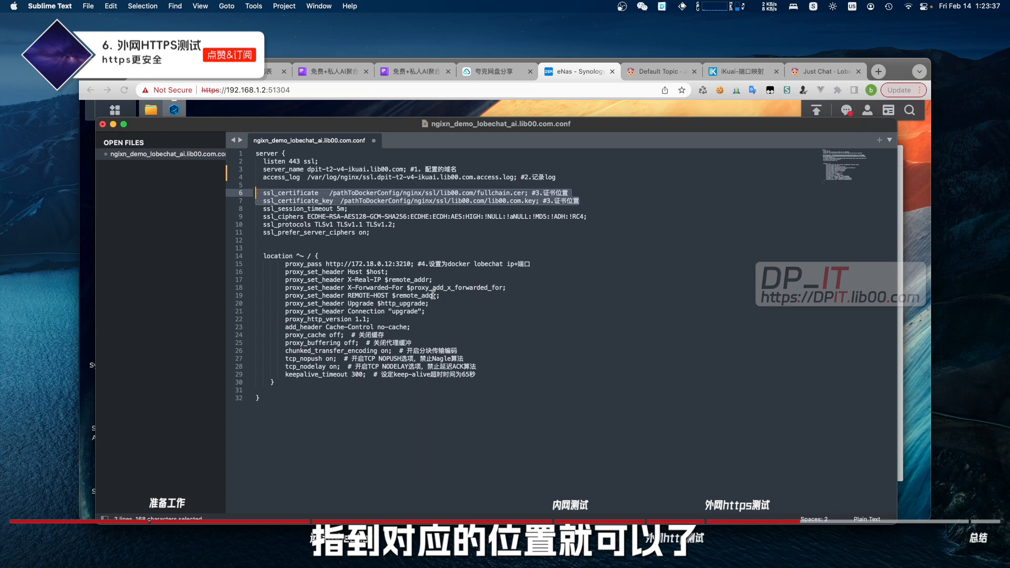
{"action": "left_click_drag", "start_coordinate": [544, 263], "coordinate": [285, 263]}
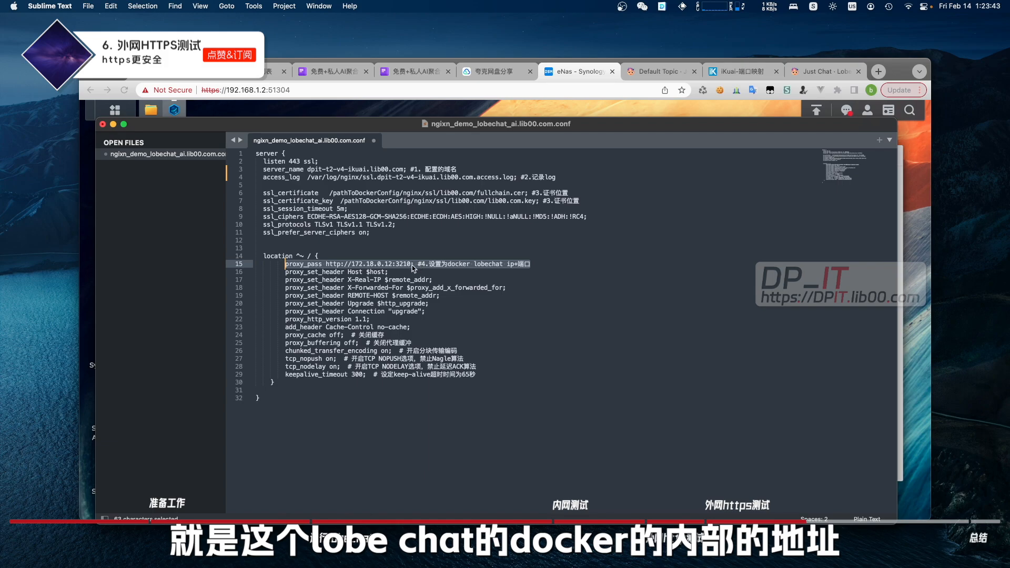
{"action": "left_click", "coordinate": [411, 72]}
{"action": "scroll", "coordinate": [447, 403], "scroll_direction": "down", "scroll_amount": 3}
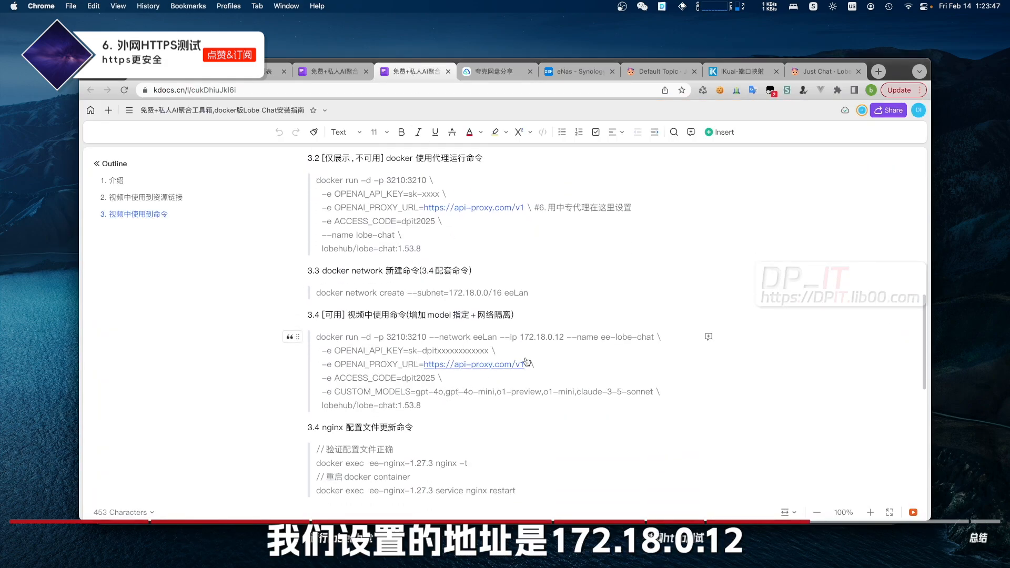
{"action": "left_click_drag", "start_coordinate": [520, 337], "coordinate": [565, 337]}
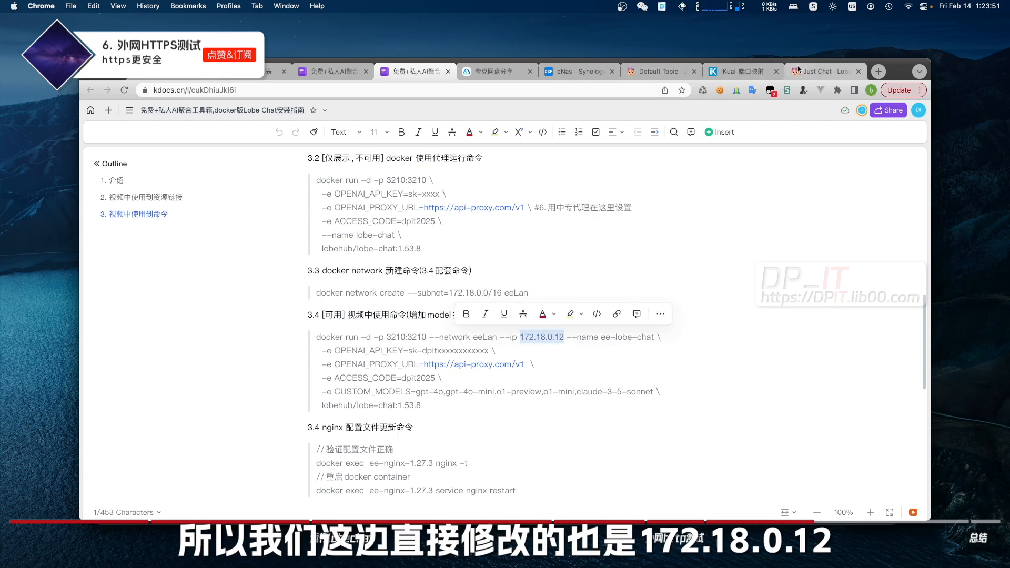
{"action": "key", "text": "super+Tab"}
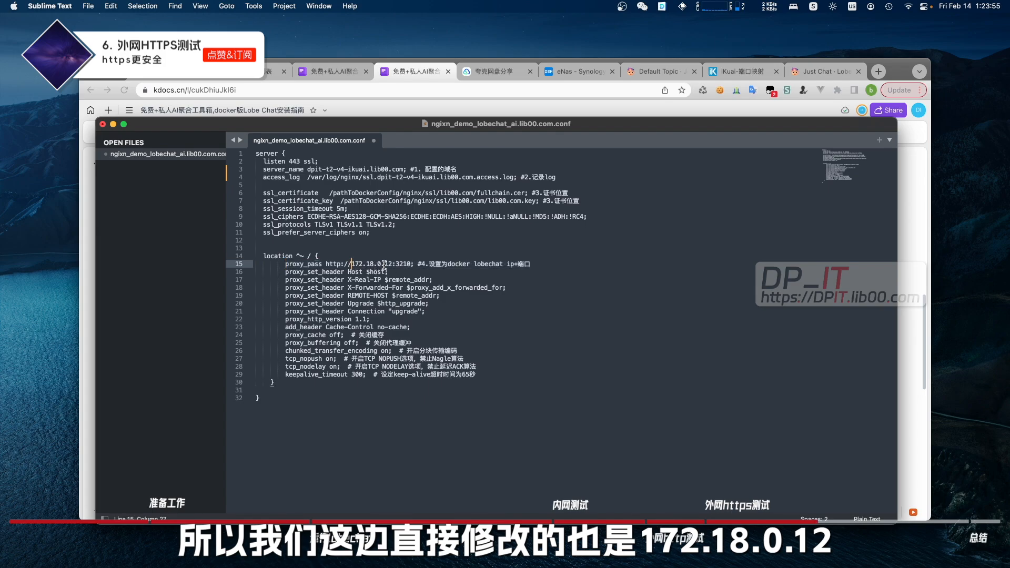
{"action": "left_click_drag", "start_coordinate": [395, 264], "coordinate": [410, 263]}
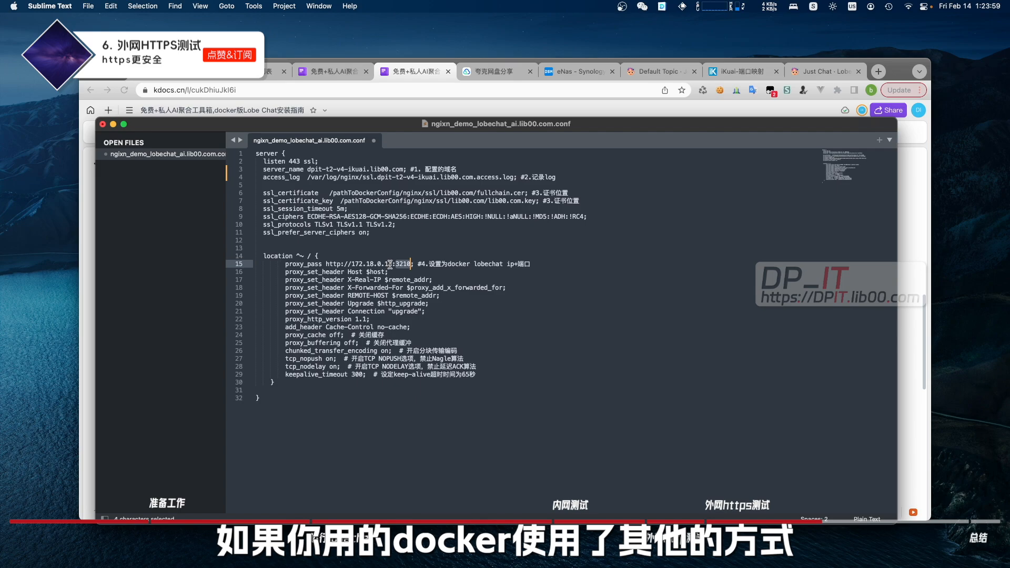
{"action": "left_click_drag", "start_coordinate": [392, 264], "coordinate": [351, 263]}
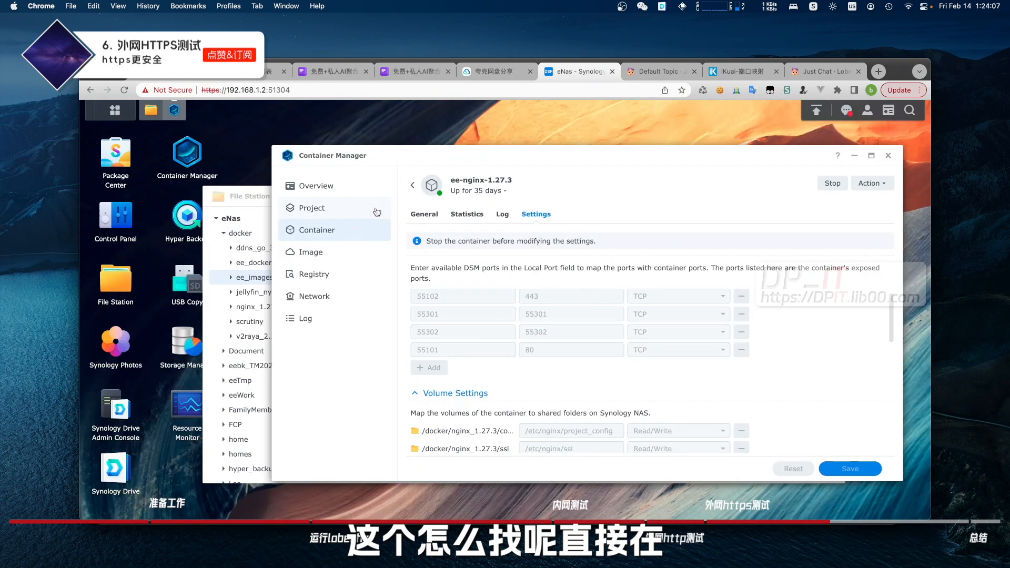
Read ee-lobe-chat's eeLan IP 172.18.0.12 in its General tab, then return to the config
{"action": "left_click", "coordinate": [413, 185]}
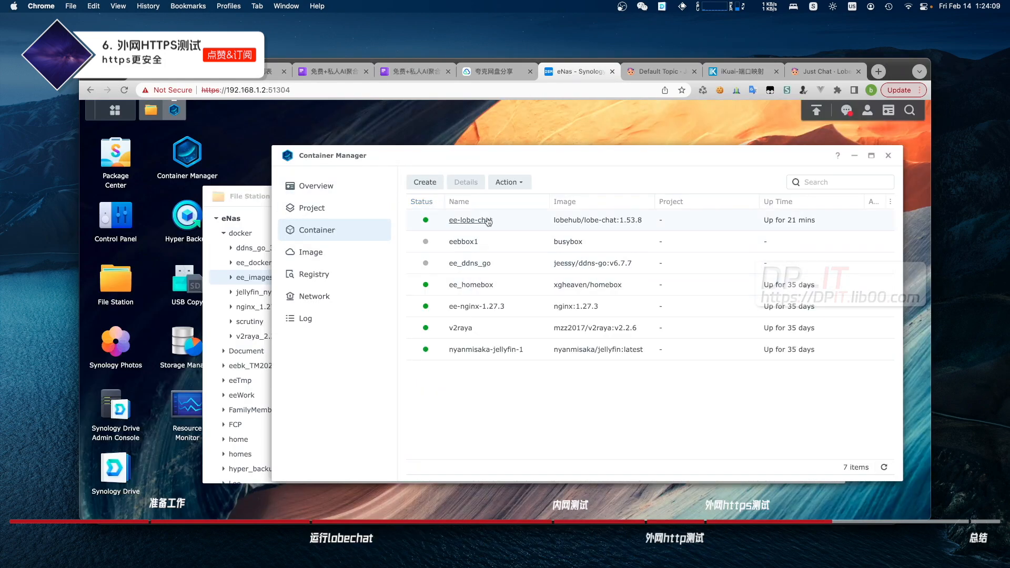
{"action": "left_click", "coordinate": [487, 221]}
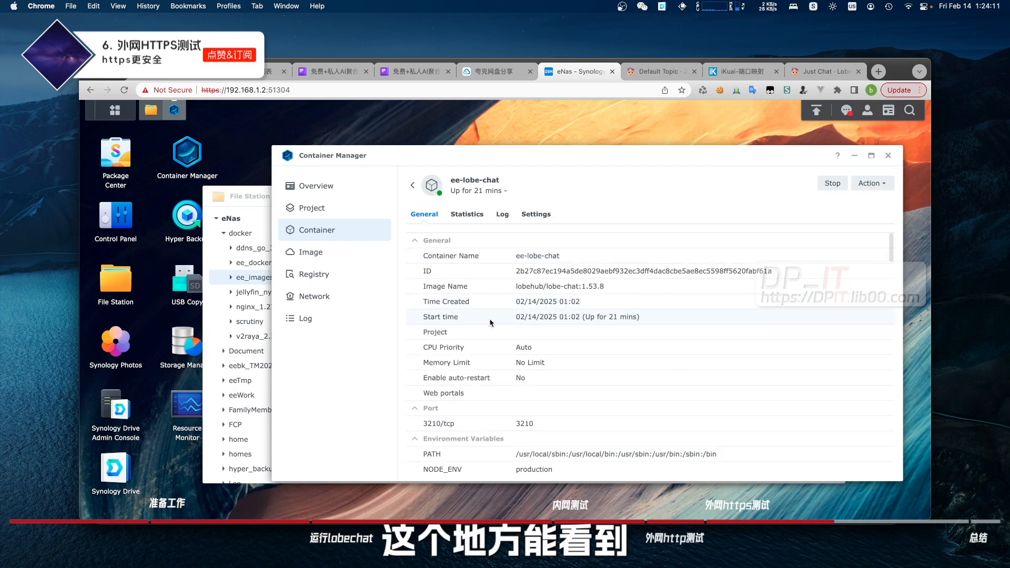
{"action": "scroll", "coordinate": [490, 322], "scroll_direction": "down", "scroll_amount": 10}
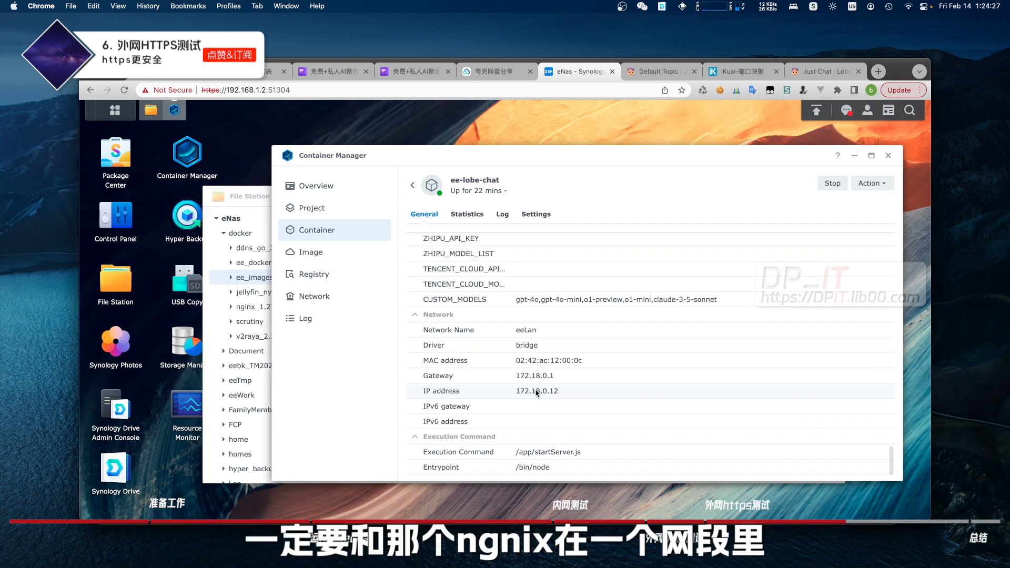
{"action": "key", "text": "super+Tab"}
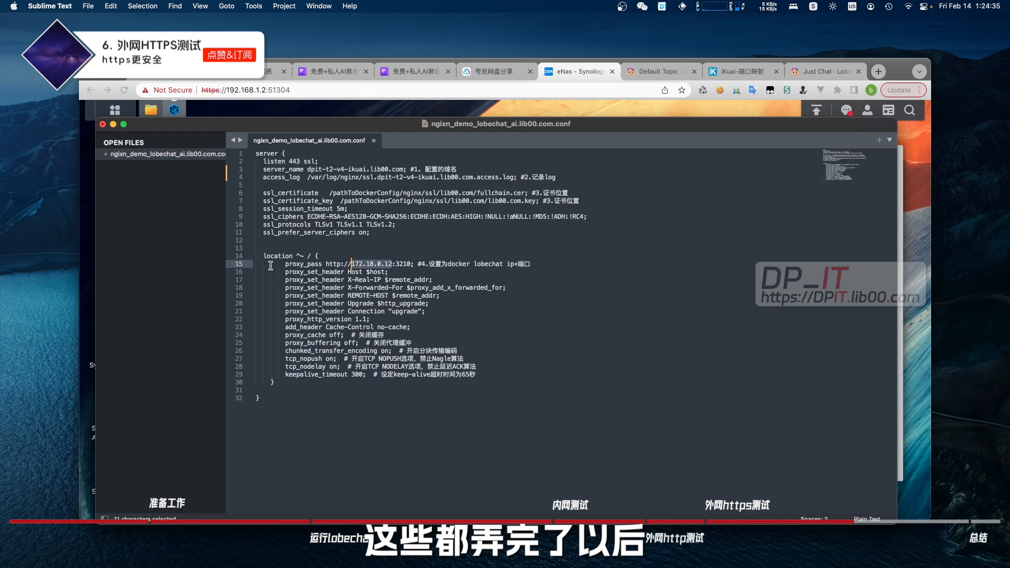
Save the config and point the certificate and key paths under /etc/nginx/ssl/lib00.com/
{"action": "key", "text": "super+s"}
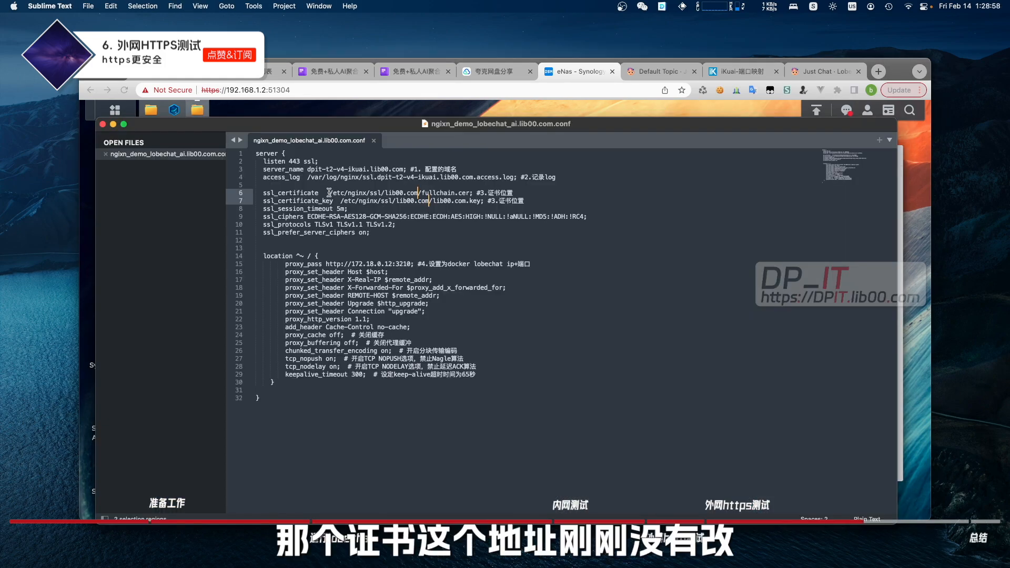
{"action": "left_click_drag", "start_coordinate": [329, 193], "coordinate": [373, 193]}
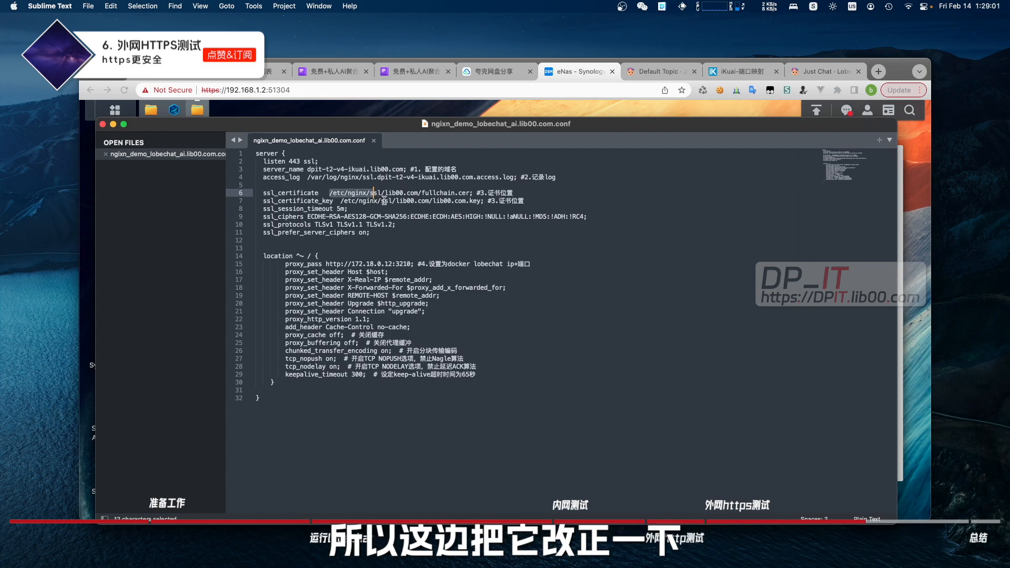
{"action": "left_click_drag", "start_coordinate": [484, 200], "coordinate": [279, 192]}
{"action": "left_click", "coordinate": [533, 200]}
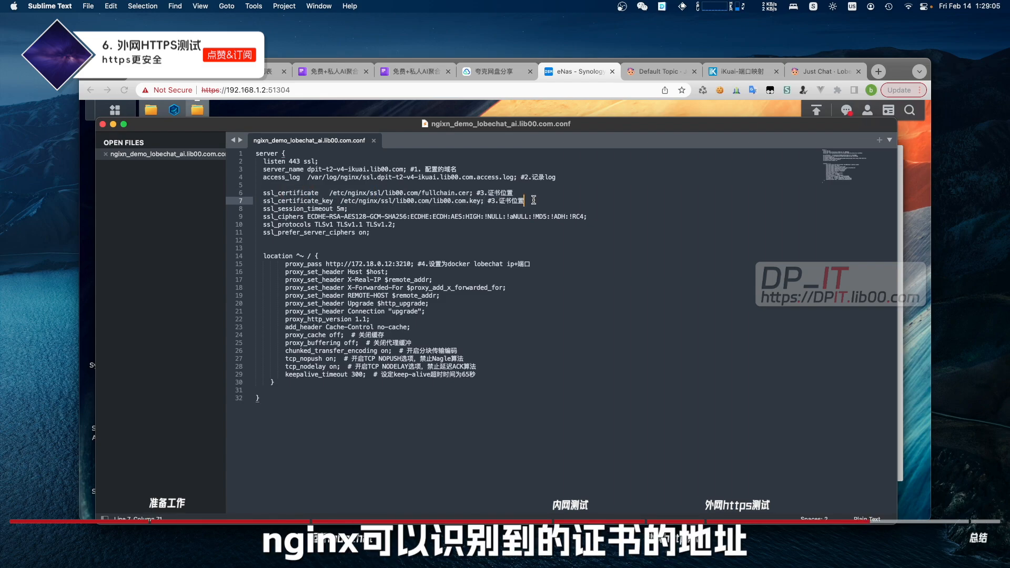
{"action": "key", "text": "super+q"}
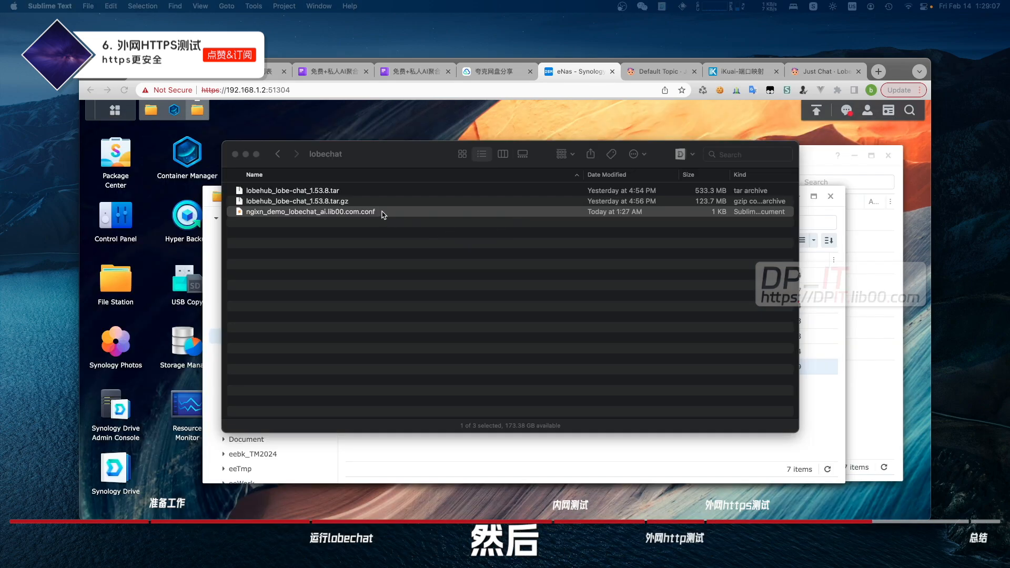
Rename the conf to aidemo.lib00.com.conf and copy it into docker/nginx_1.27.3/conf/project_config
{"action": "left_click", "coordinate": [383, 213]}
{"action": "key", "text": "Return"}
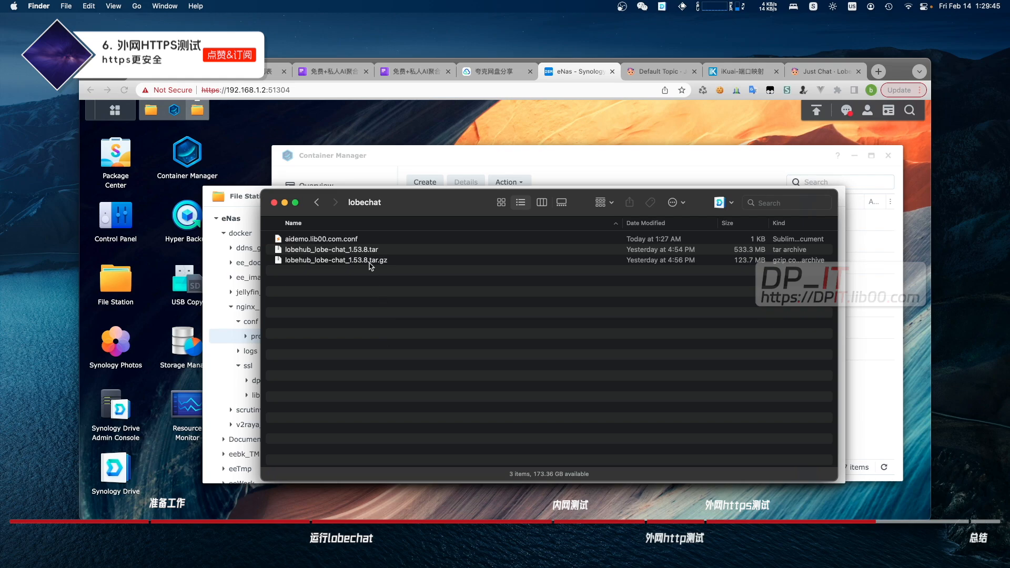
{"action": "left_click", "coordinate": [397, 209]}
{"action": "left_click_drag", "start_coordinate": [396, 209], "coordinate": [691, 234]}
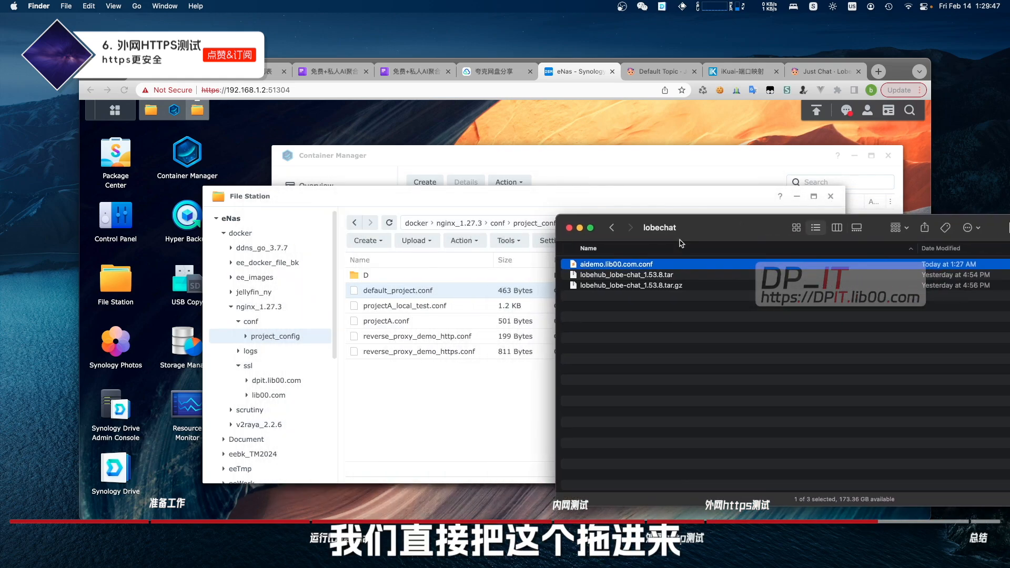
{"action": "left_click_drag", "start_coordinate": [650, 264], "coordinate": [450, 406]}
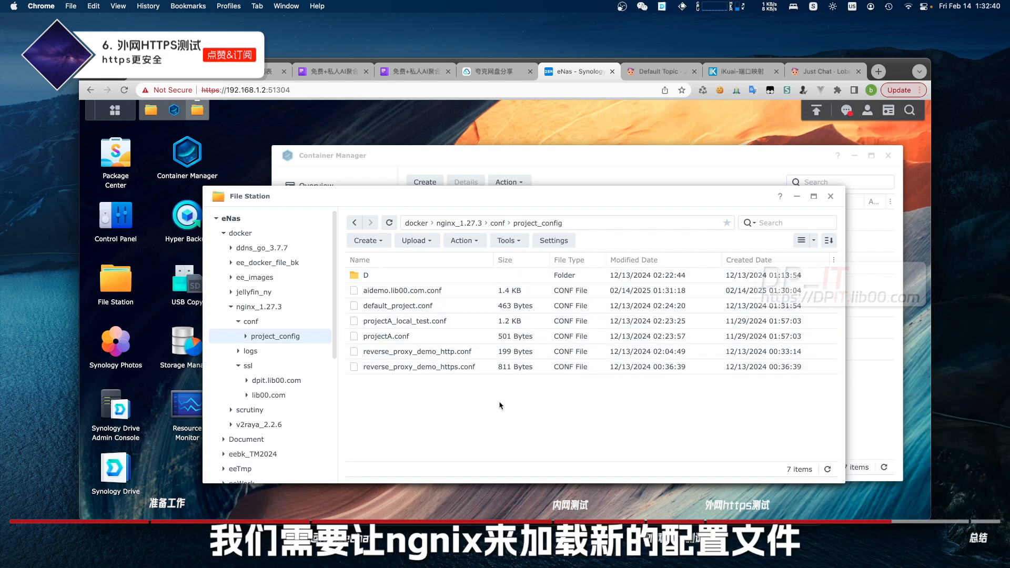
Copy the nginx test command from the guide and correct its section heading number to 3.5
{"action": "left_click", "coordinate": [401, 73]}
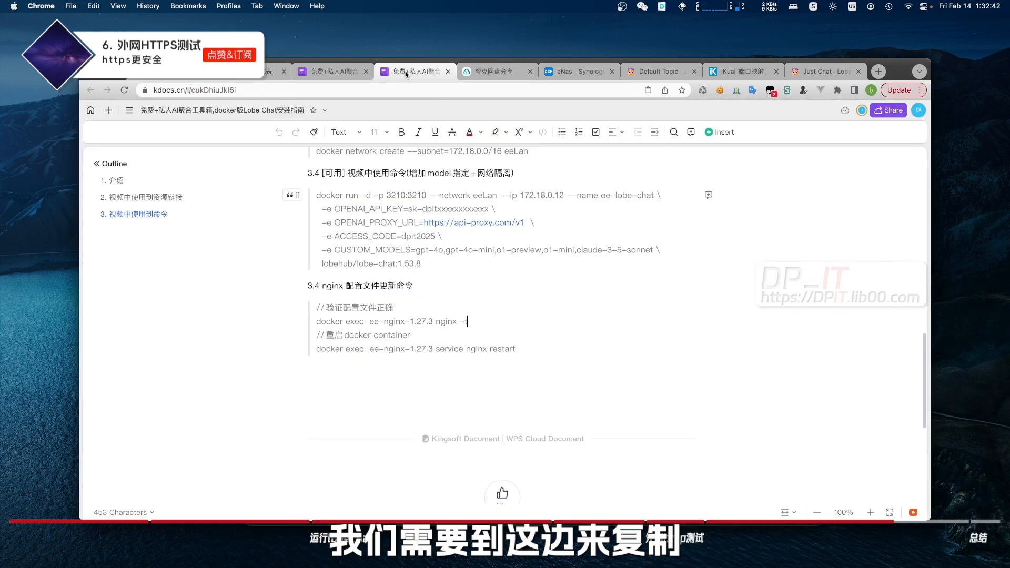
{"action": "left_click_drag", "start_coordinate": [467, 322], "coordinate": [316, 323]}
{"action": "key", "text": "super+c"}
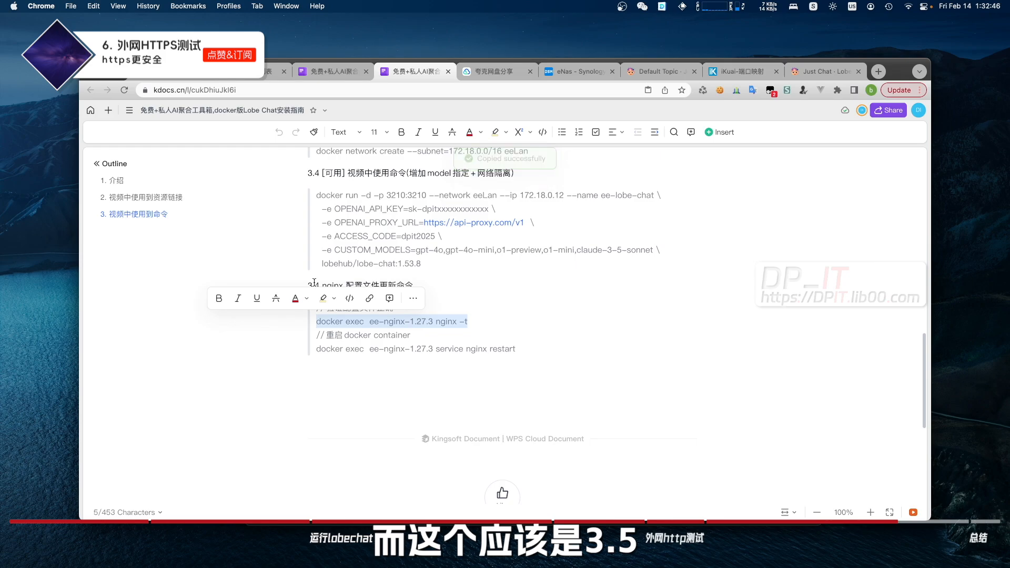
{"action": "left_click", "coordinate": [318, 284]}
{"action": "key", "text": "BackSpace"}
{"action": "type", "text": "5"}
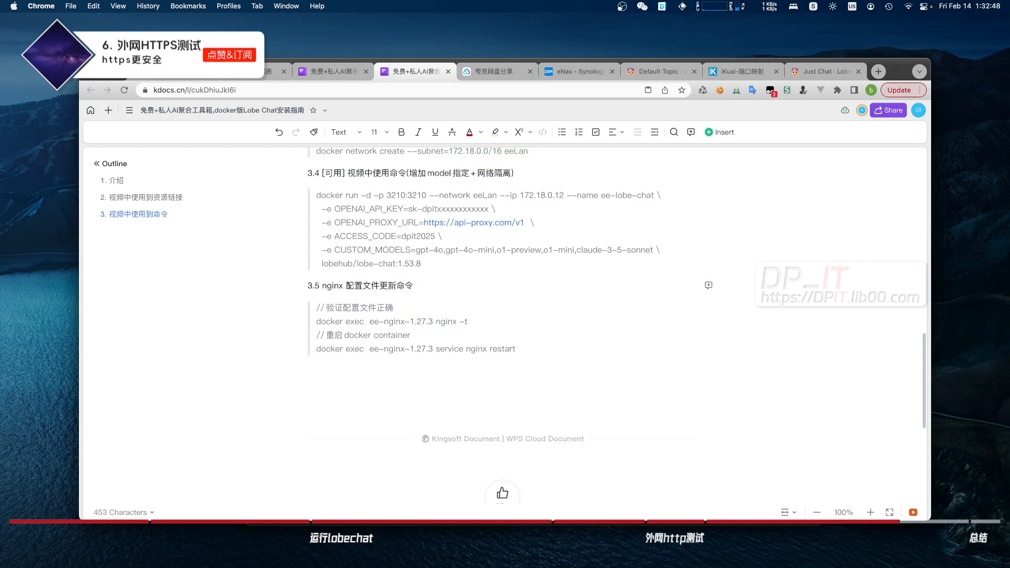
Run 'docker exec ee-nginx-1.27.3 nginx -t' in the iTerm2 ssh session to test the config
{"action": "left_click_drag", "start_coordinate": [467, 321], "coordinate": [316, 322]}
{"action": "key", "text": "super+c"}
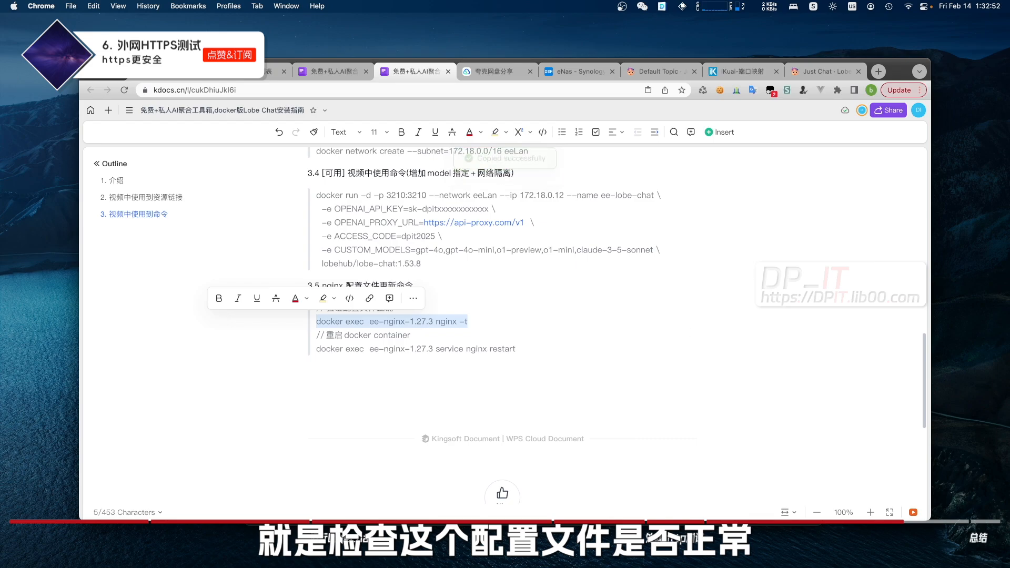
{"action": "key", "text": "super+Tab"}
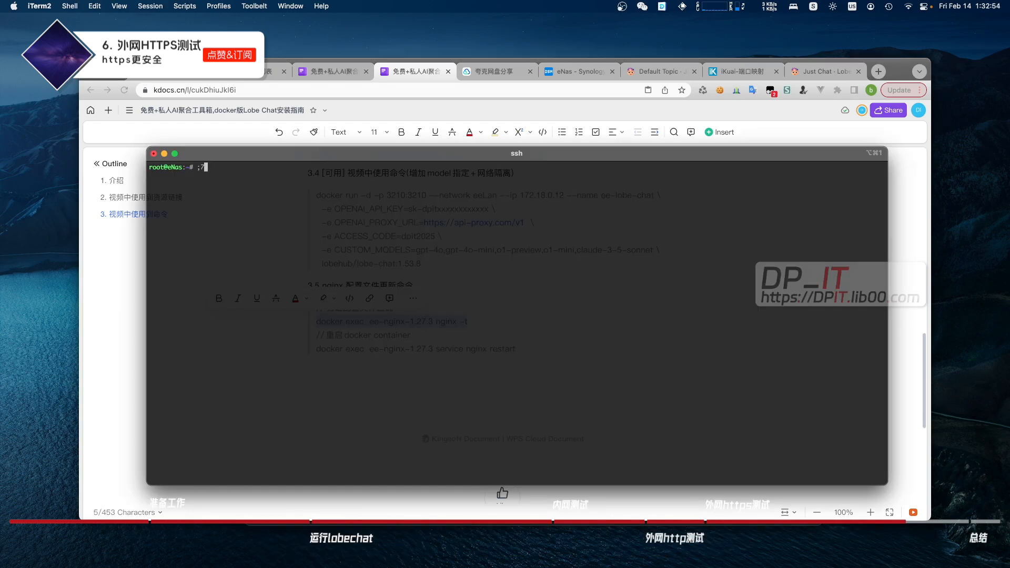
{"action": "key", "text": "BackSpace"}
{"action": "key", "text": "BackSpace"}
{"action": "key", "text": "BackSpace"}
{"action": "key", "text": "BackSpace"}
{"action": "key", "text": "super+v"}
{"action": "key", "text": "Return"}
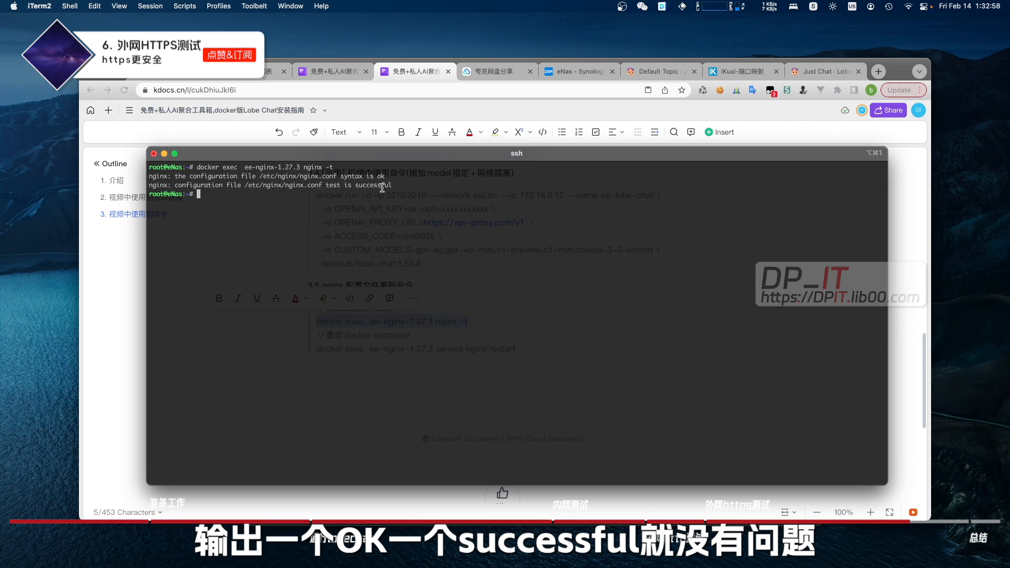
Copy the guide's service nginx restart command for the ee-nginx-1.27.3 container
{"action": "left_click", "coordinate": [903, 323]}
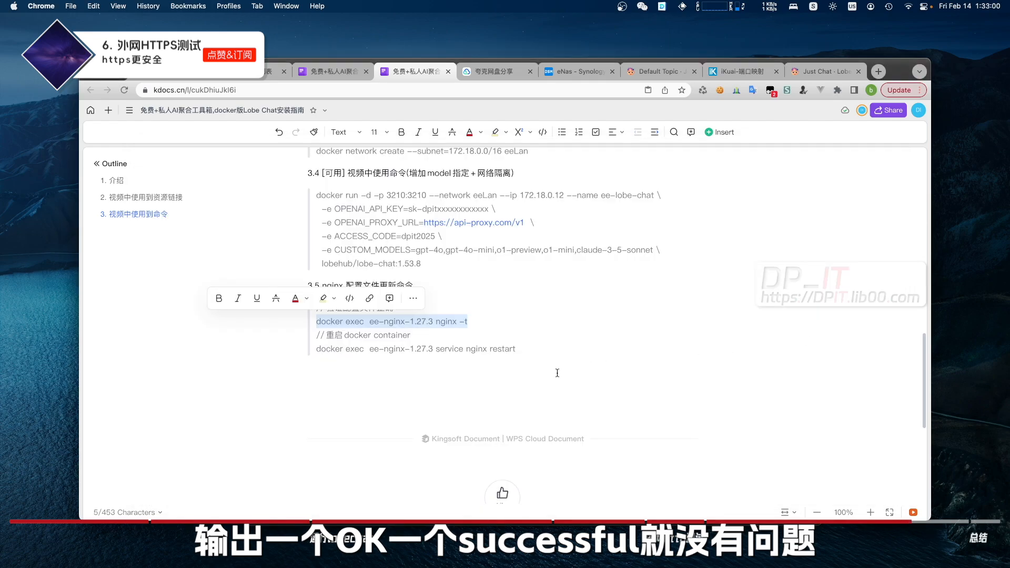
{"action": "left_click_drag", "start_coordinate": [515, 348], "coordinate": [315, 348]}
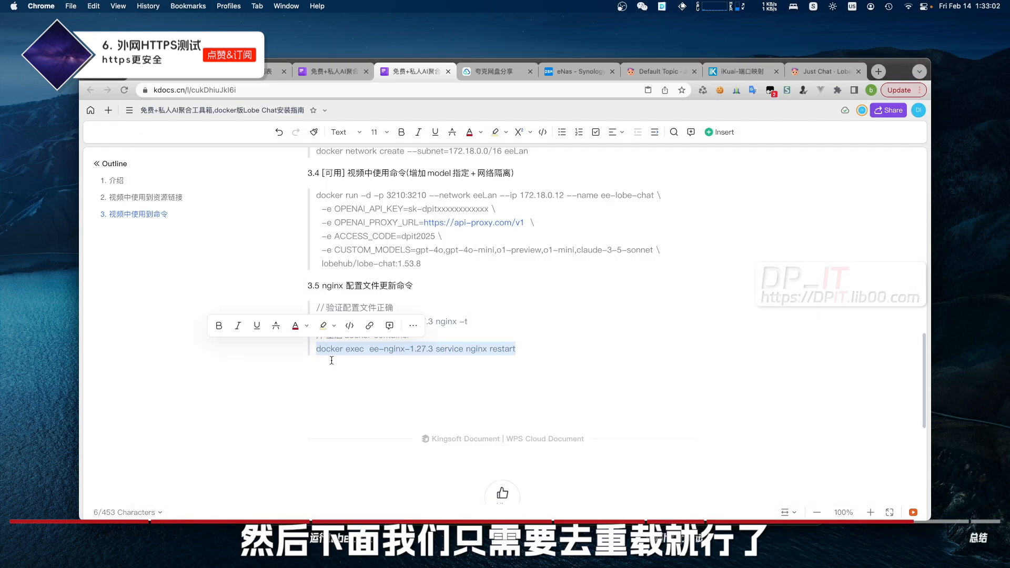
{"action": "key", "text": "cmd+c"}
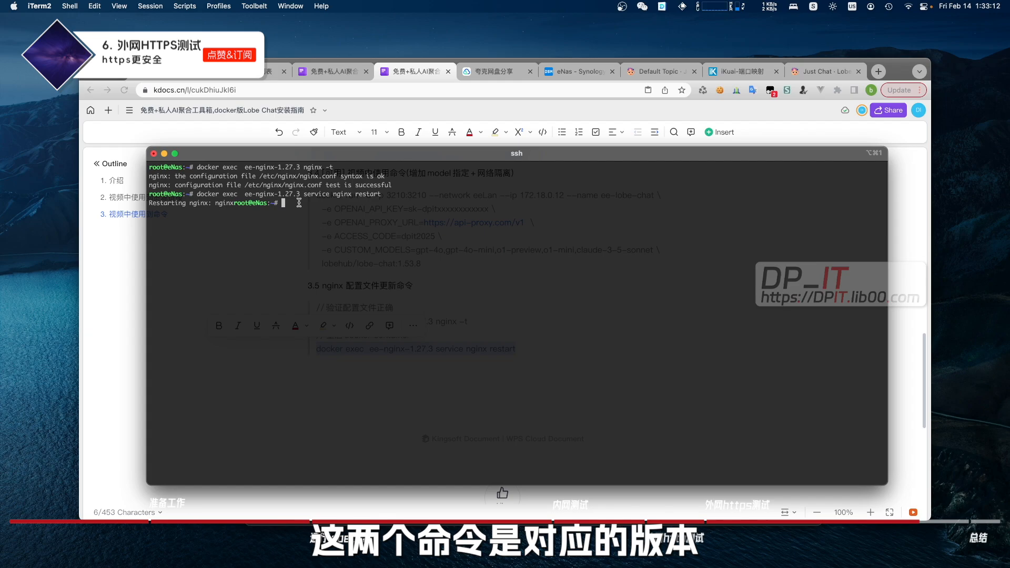
{"action": "left_click_drag", "start_coordinate": [278, 194], "coordinate": [301, 194]}
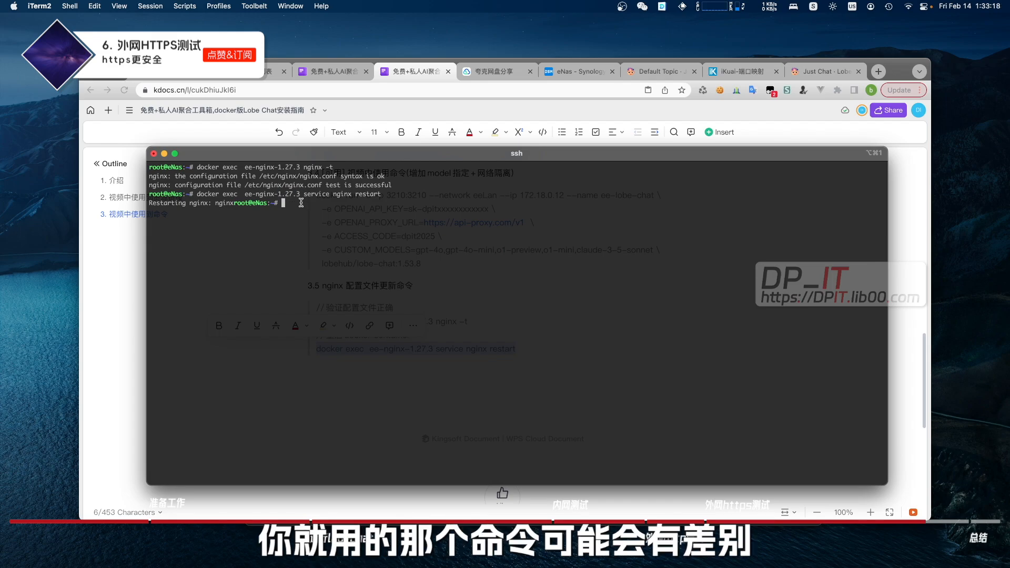
{"action": "left_click_drag", "start_coordinate": [301, 194], "coordinate": [253, 191]}
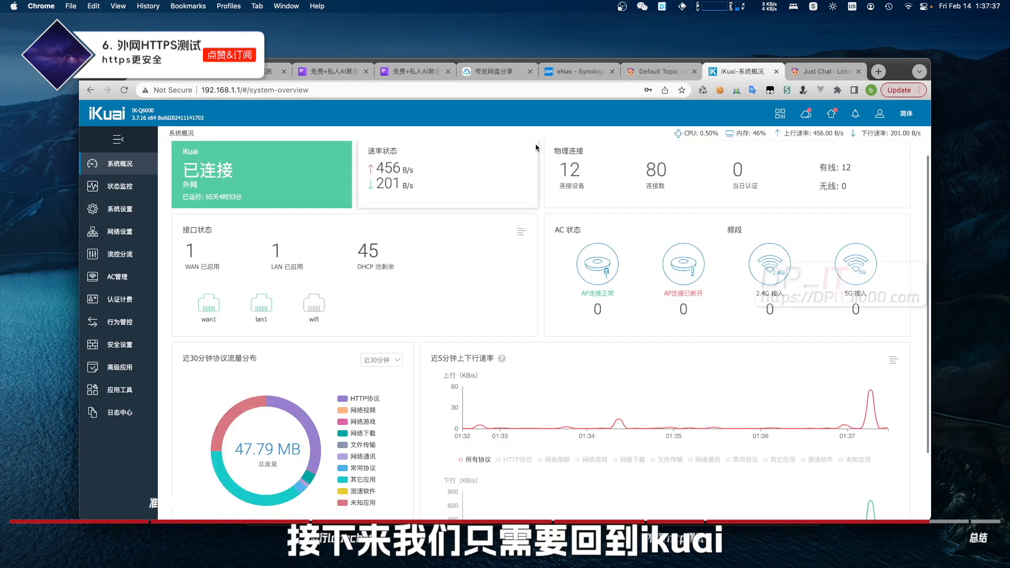
{"action": "left_click", "coordinate": [120, 231]}
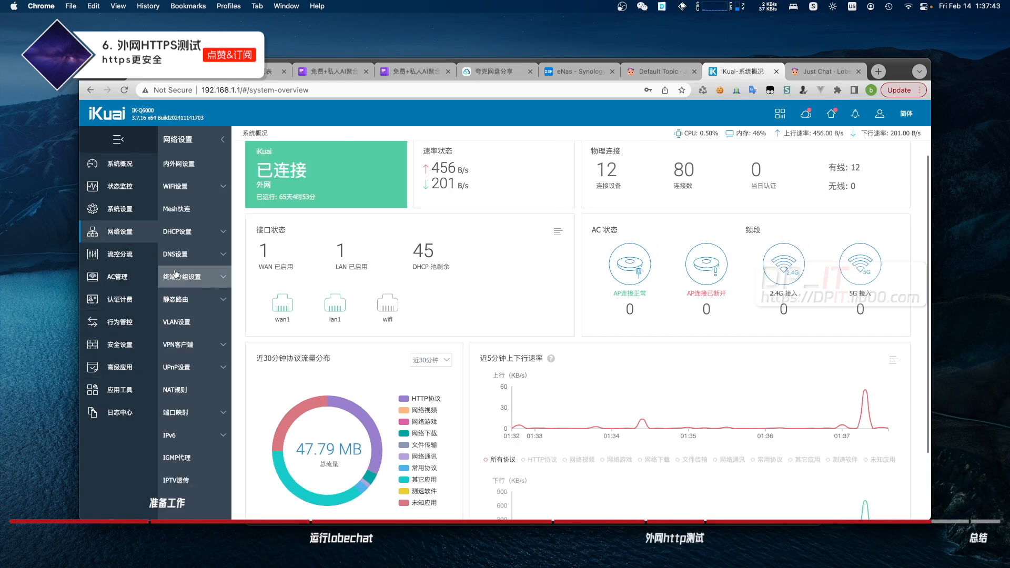
{"action": "left_click", "coordinate": [192, 415]}
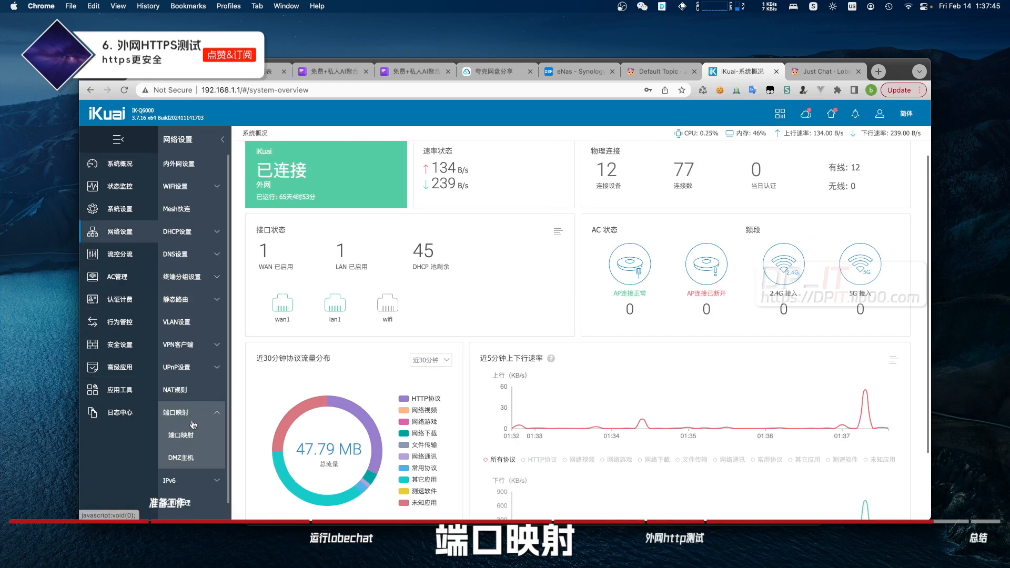
{"action": "left_click", "coordinate": [185, 434]}
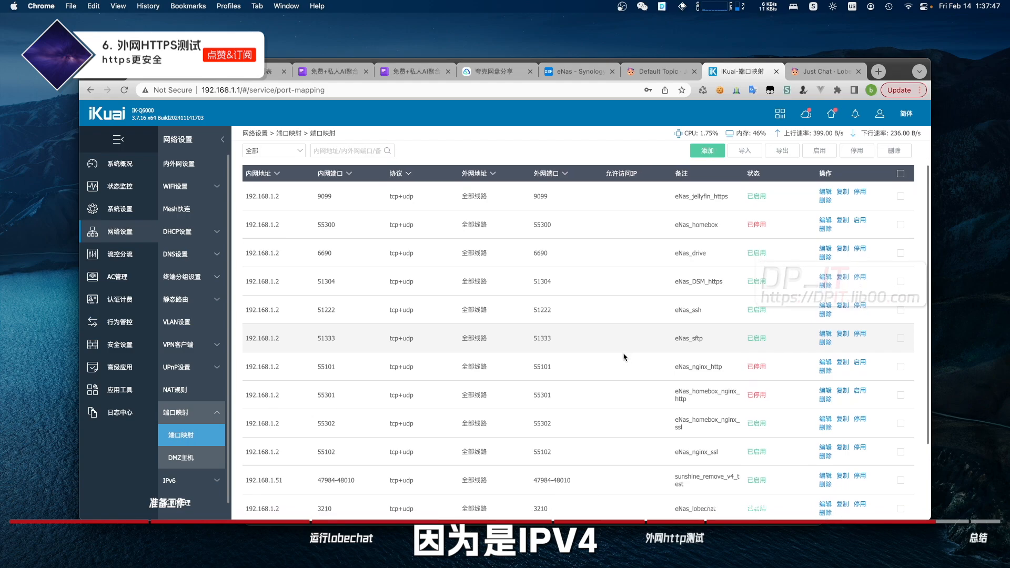
{"action": "scroll", "coordinate": [625, 358], "scroll_direction": "down", "scroll_amount": 2}
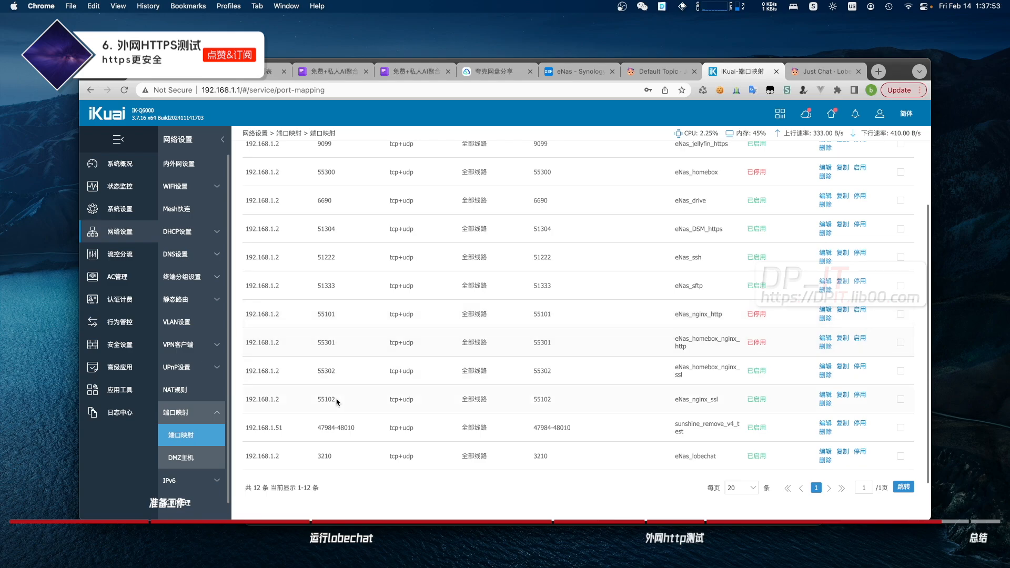
{"action": "left_click_drag", "start_coordinate": [314, 398], "coordinate": [848, 401]}
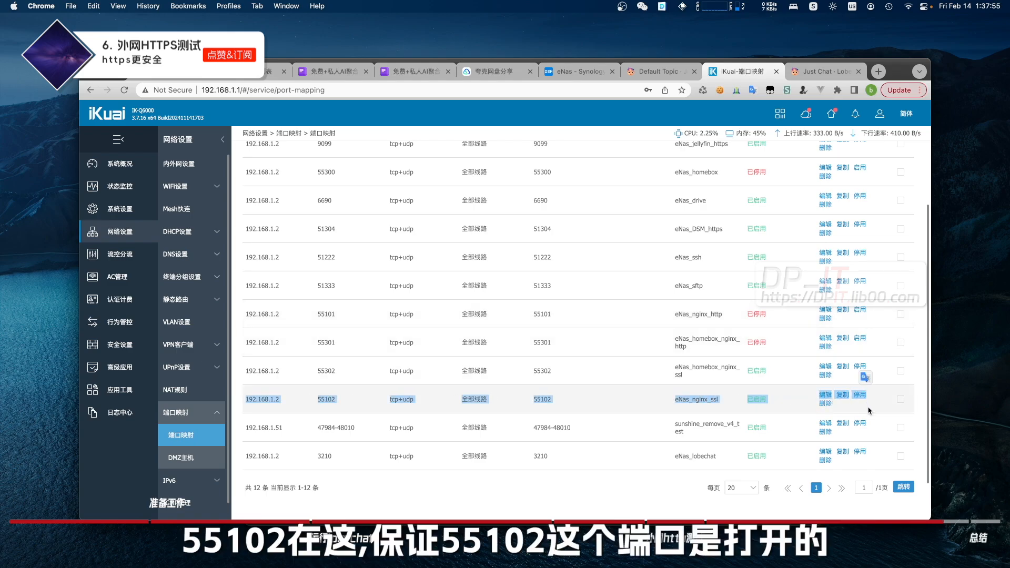
{"action": "left_click", "coordinate": [863, 409]}
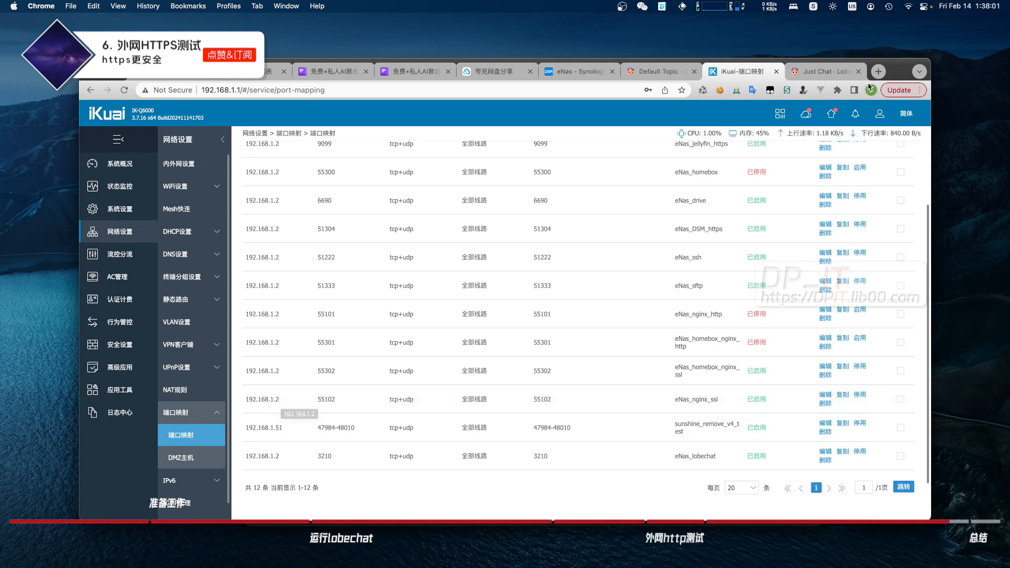
{"action": "left_click", "coordinate": [877, 72]}
{"action": "key", "text": "super+v"}
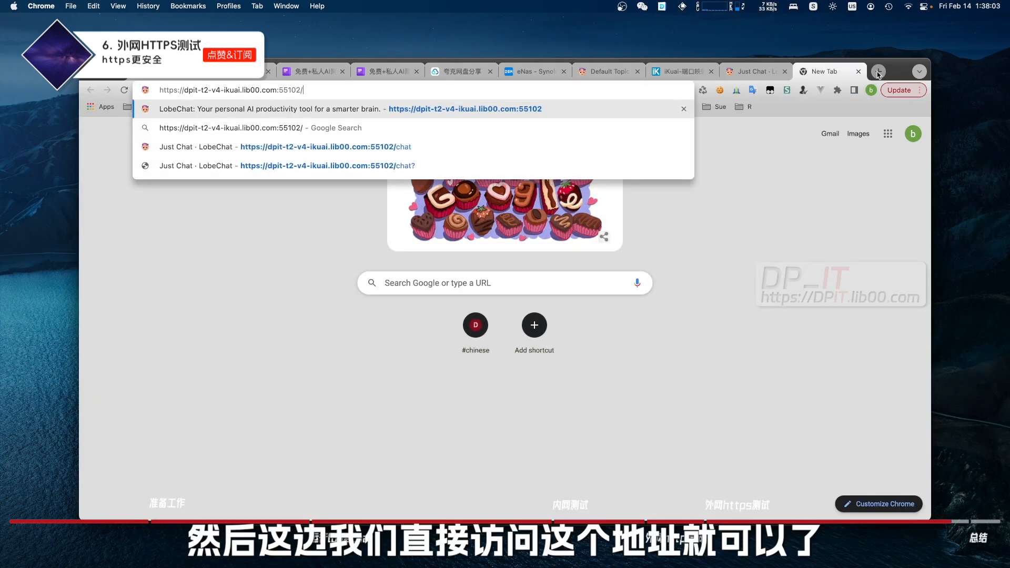
{"action": "key", "text": "Return"}
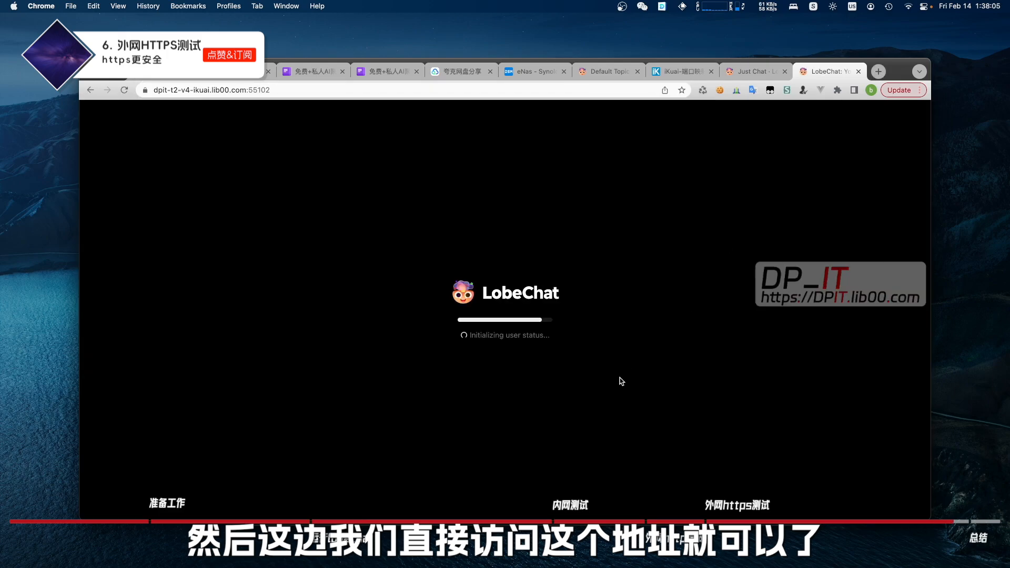